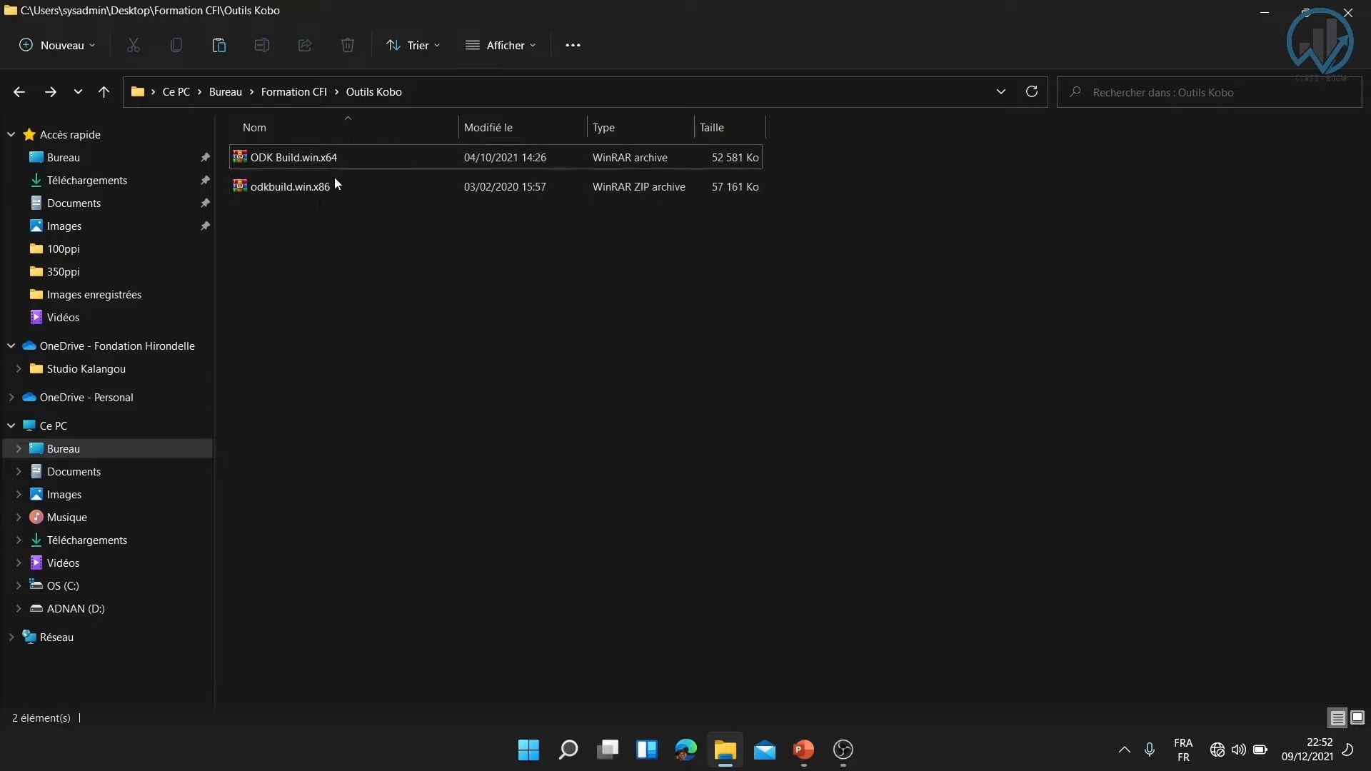
Extract the ODK Build.win.x64 RAR archive into the Outils Kobo folder and close the archive
left_click(330, 187)
double_click(330, 159)
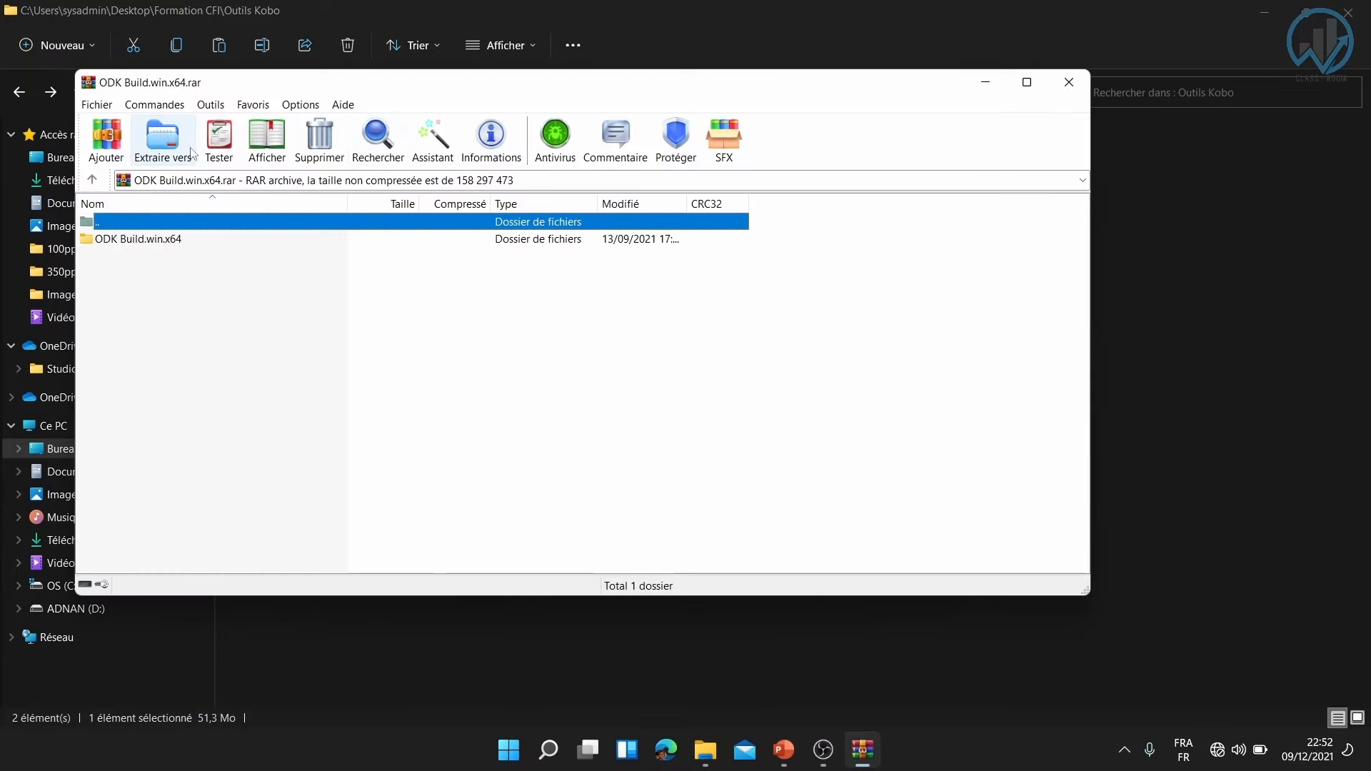
left_click(193, 153)
left_click(632, 525)
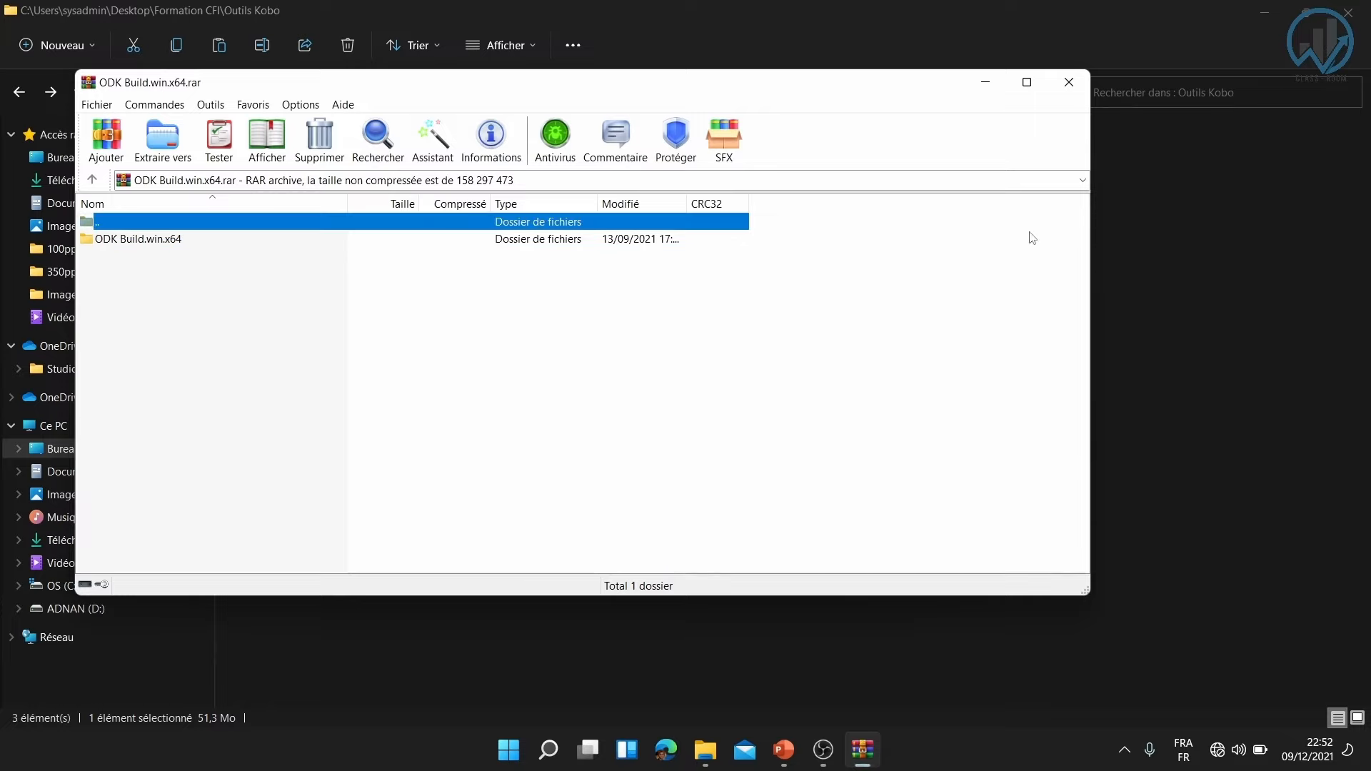
left_click(1067, 83)
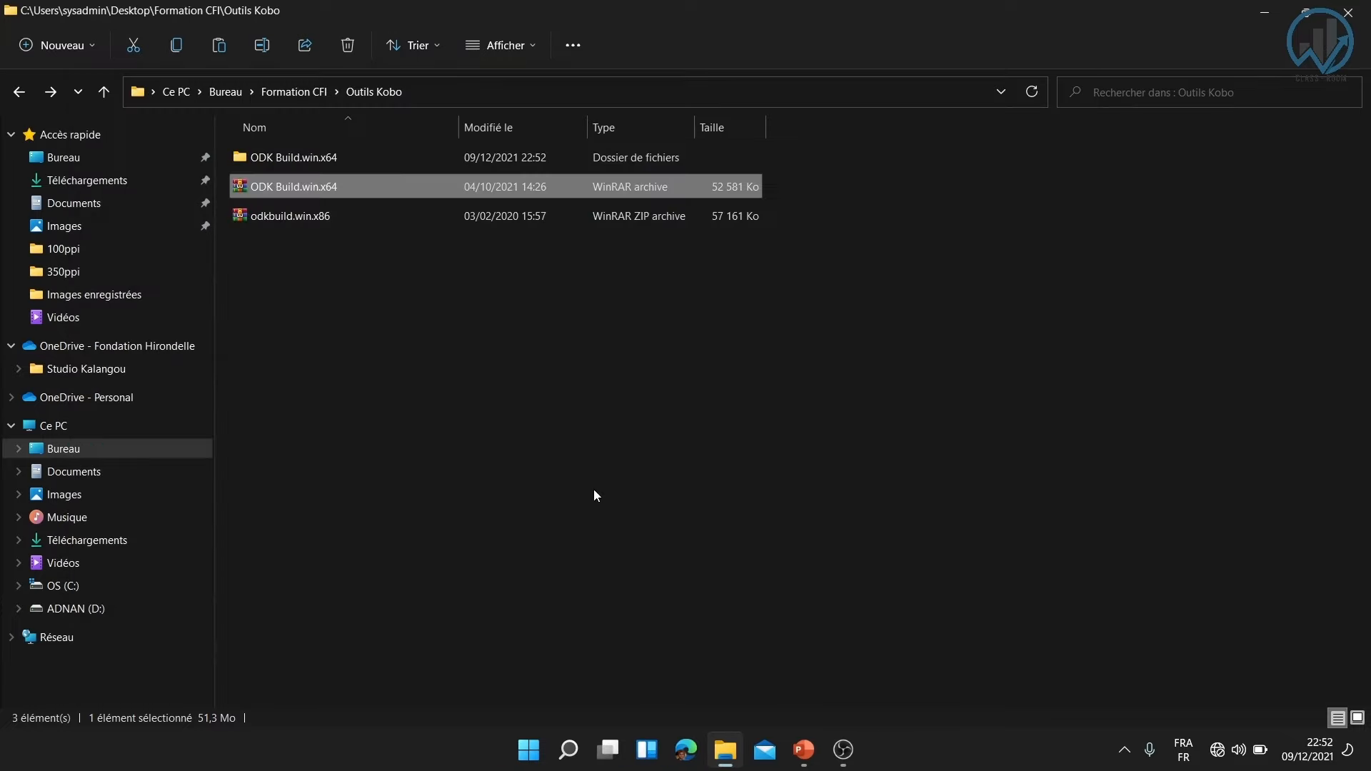
left_click(594, 491)
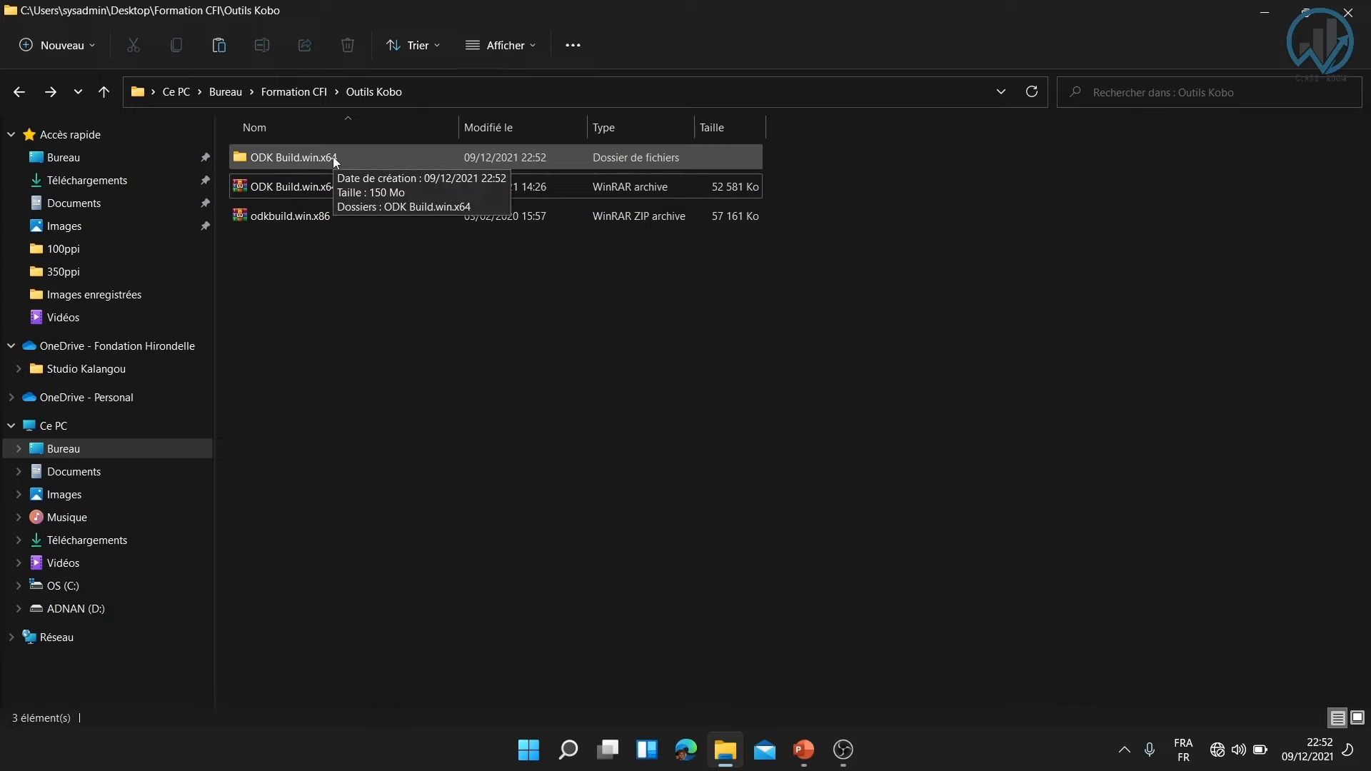
Launch the odkbuild application from the inner extracted ODK Build.win.x64 folder and maximize its window
double_click(333, 156)
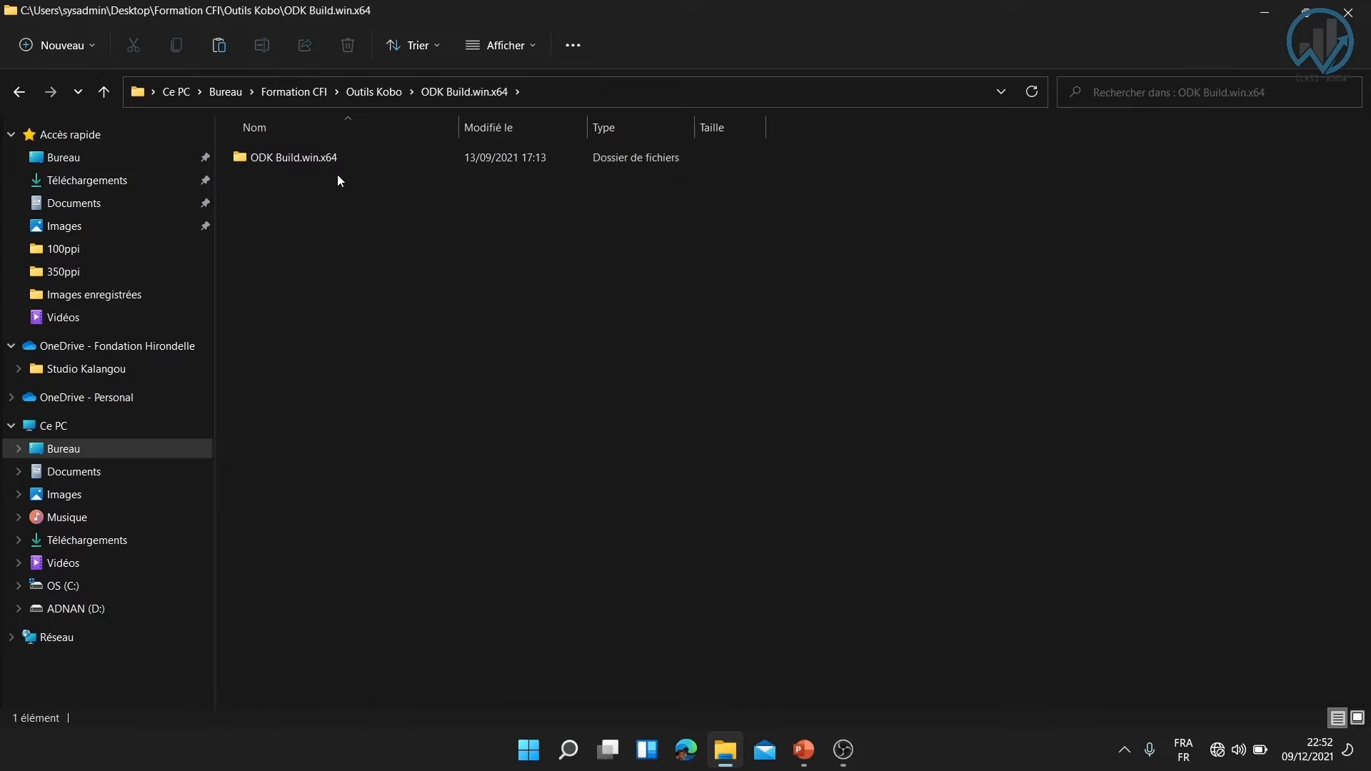
double_click(324, 158)
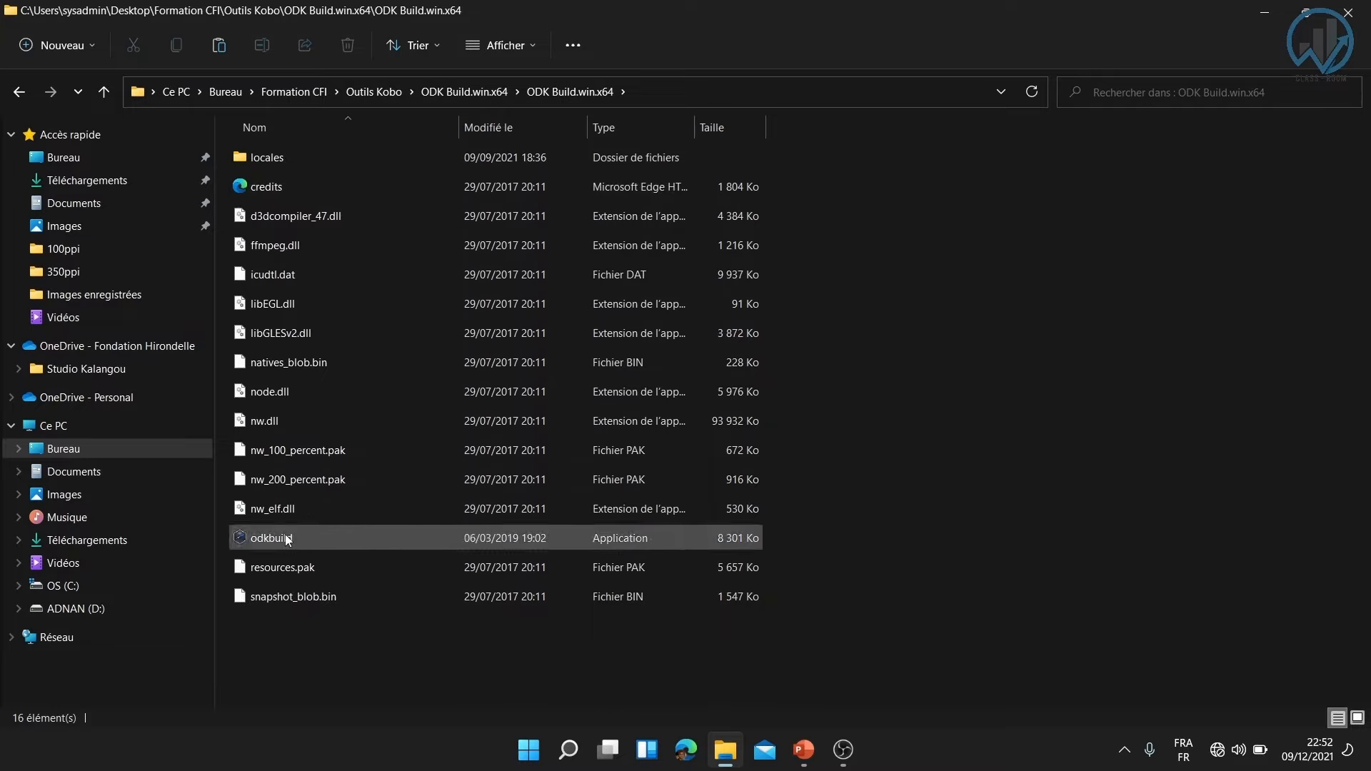
mouse_move(289, 538)
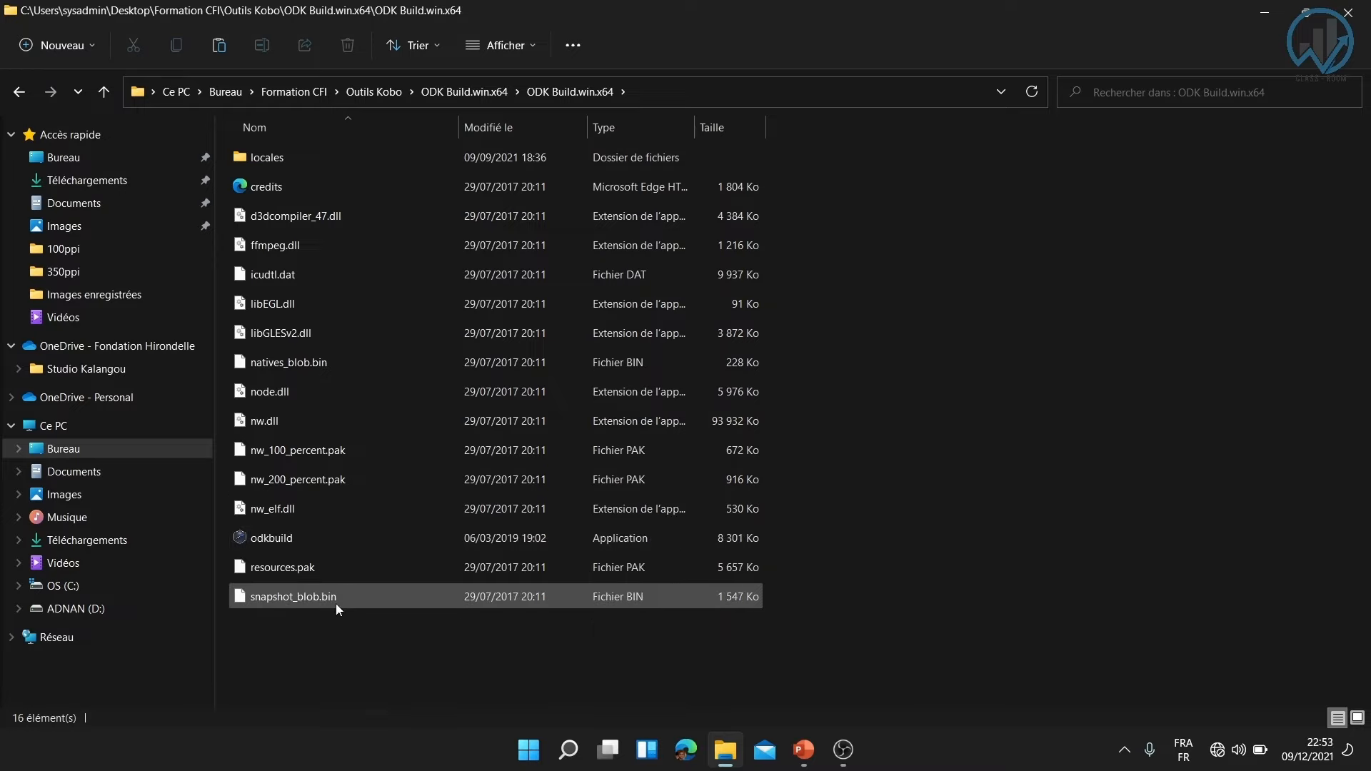
left_click(312, 541)
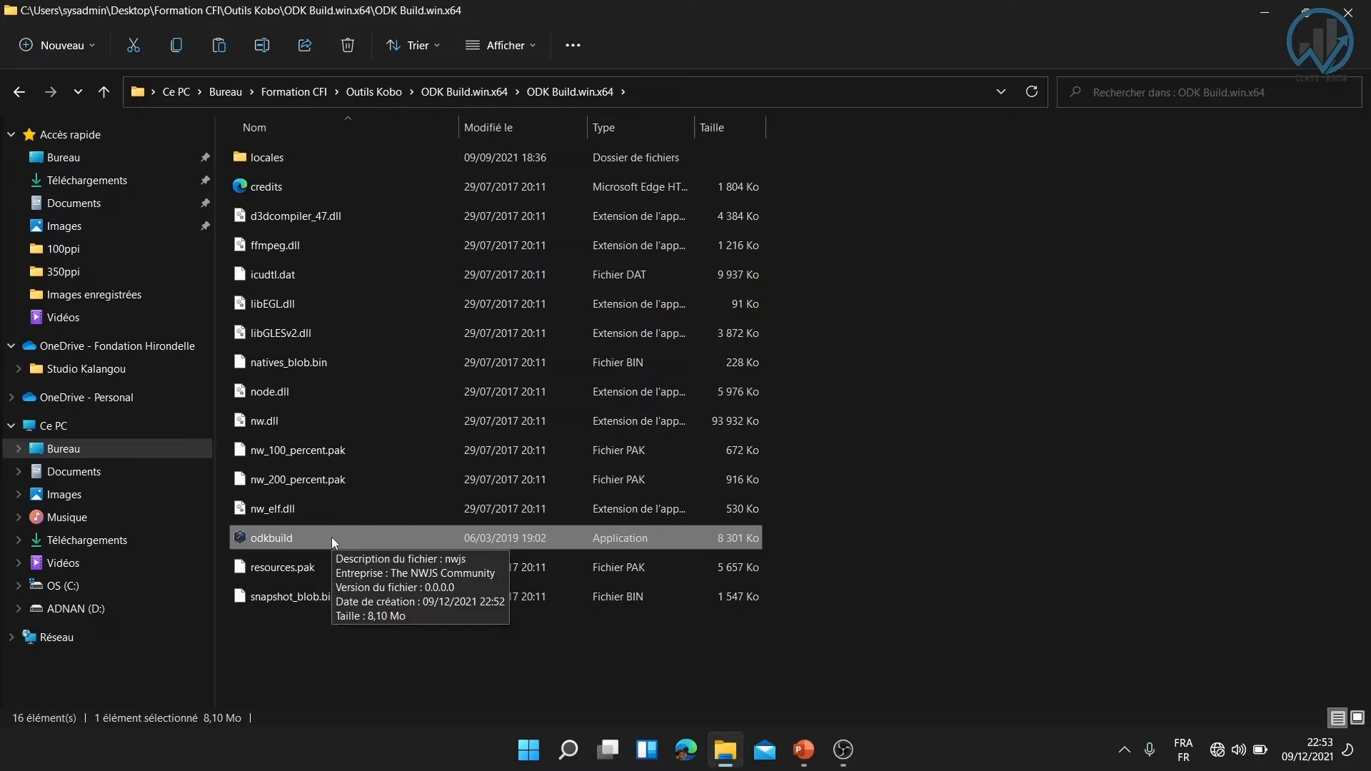
double_click(284, 537)
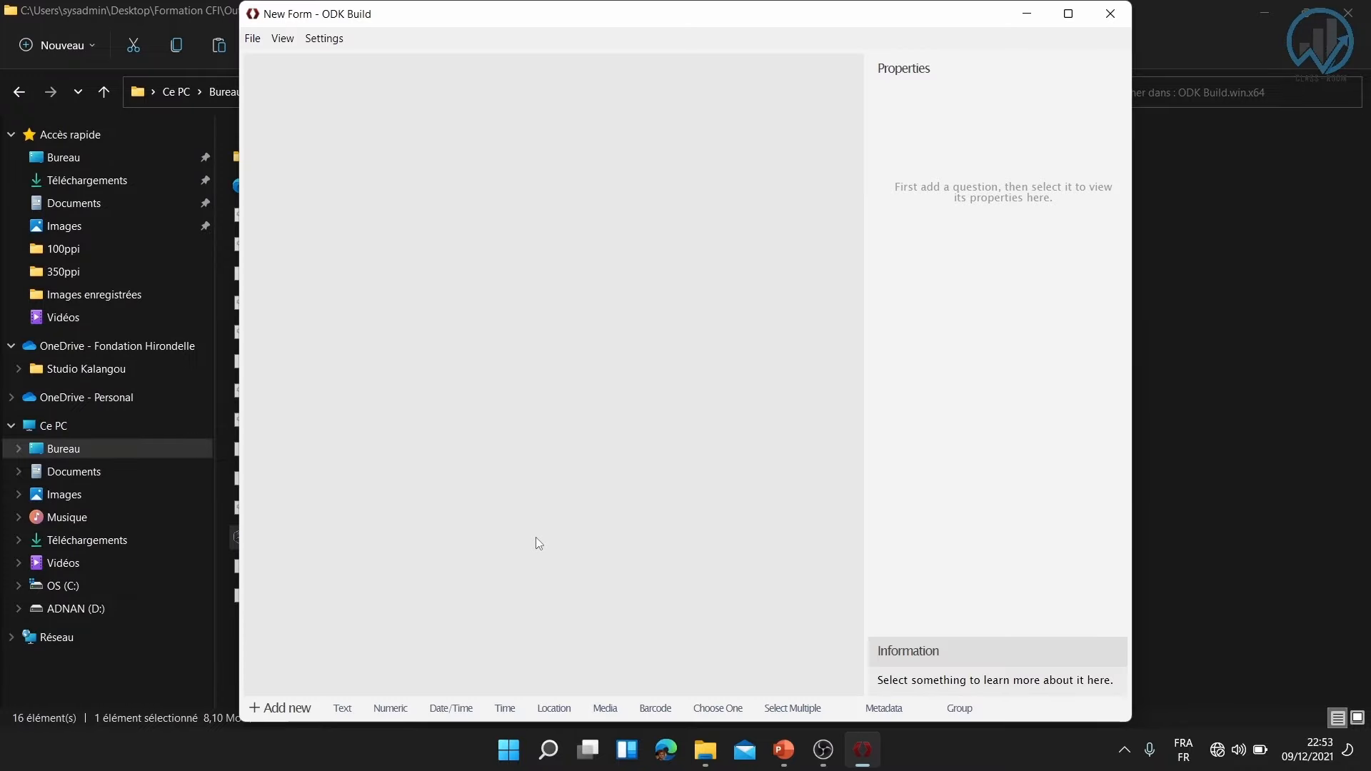
left_click(1066, 15)
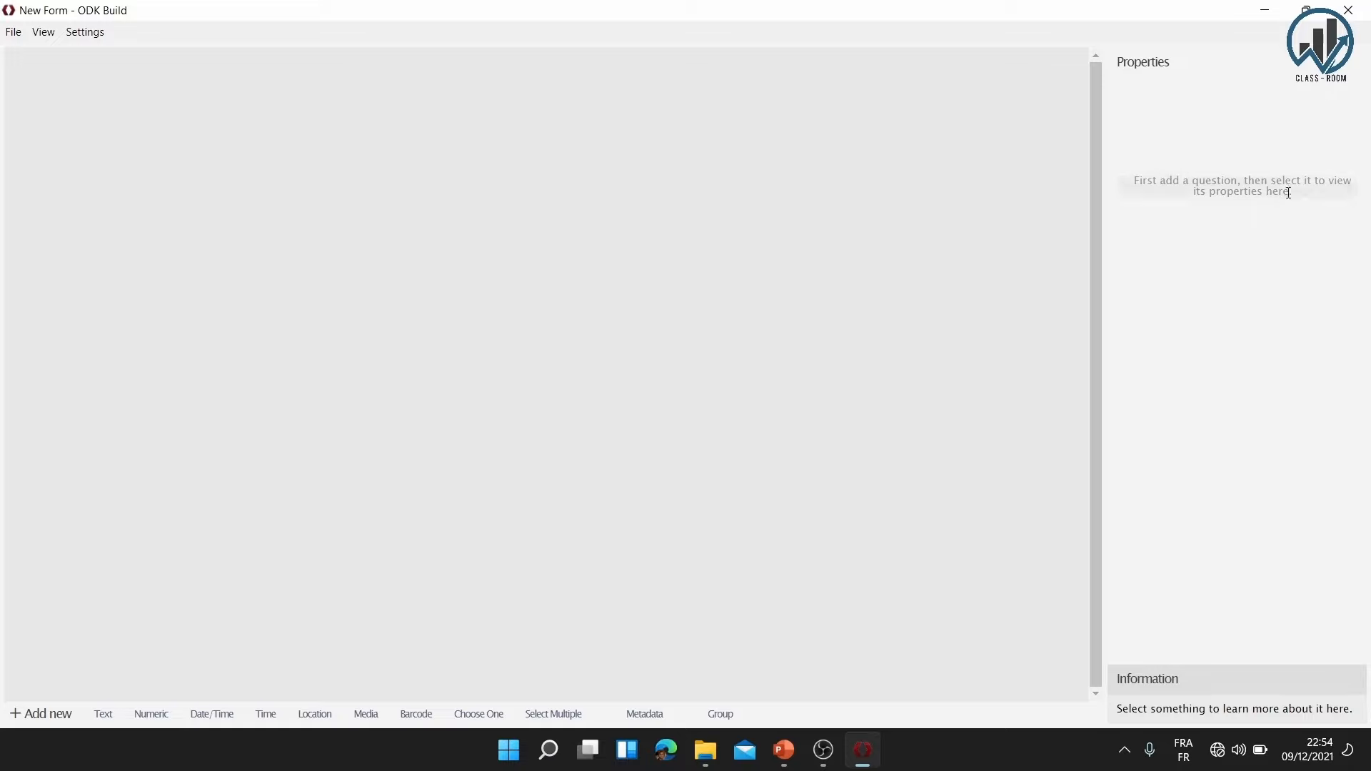
Save the new form as "Test tuto" in the Outils Kobo folder as an ODKBUILD file
left_click(13, 32)
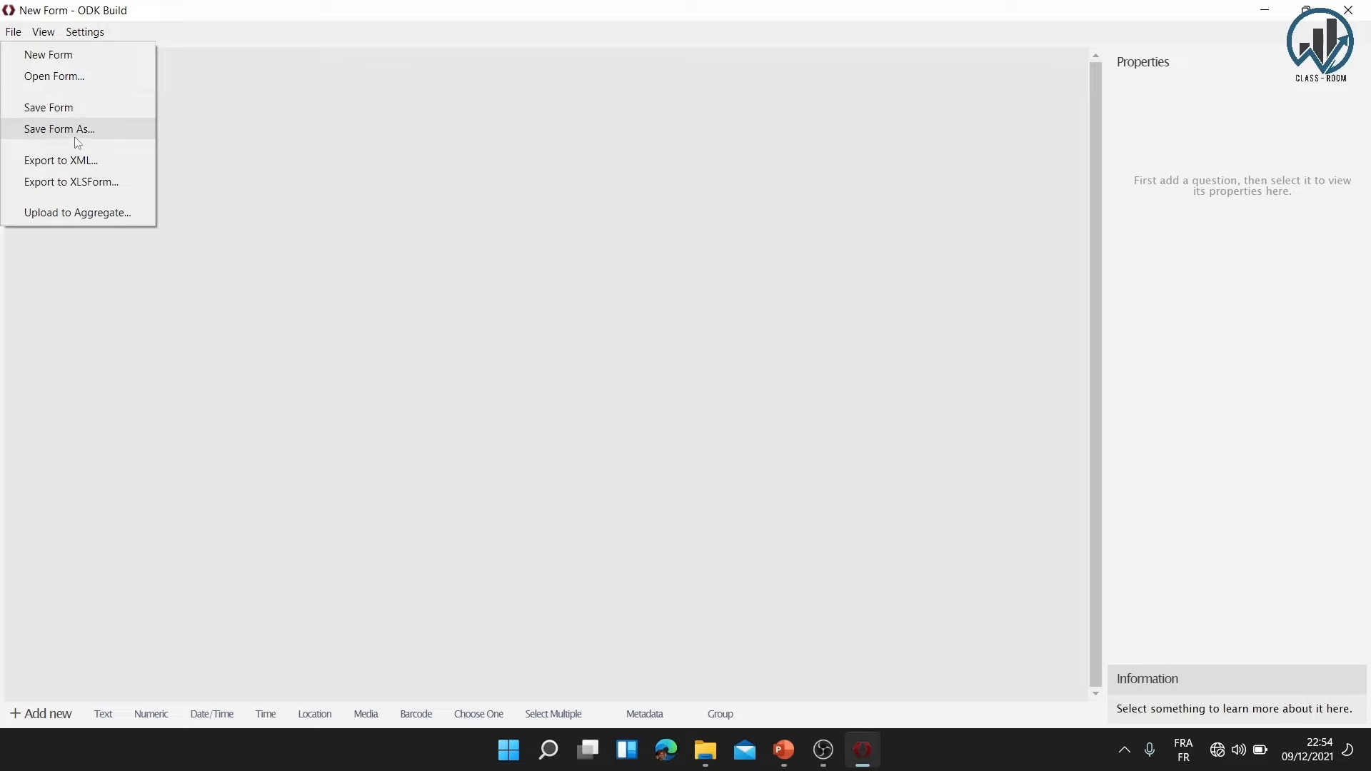
left_click(68, 110)
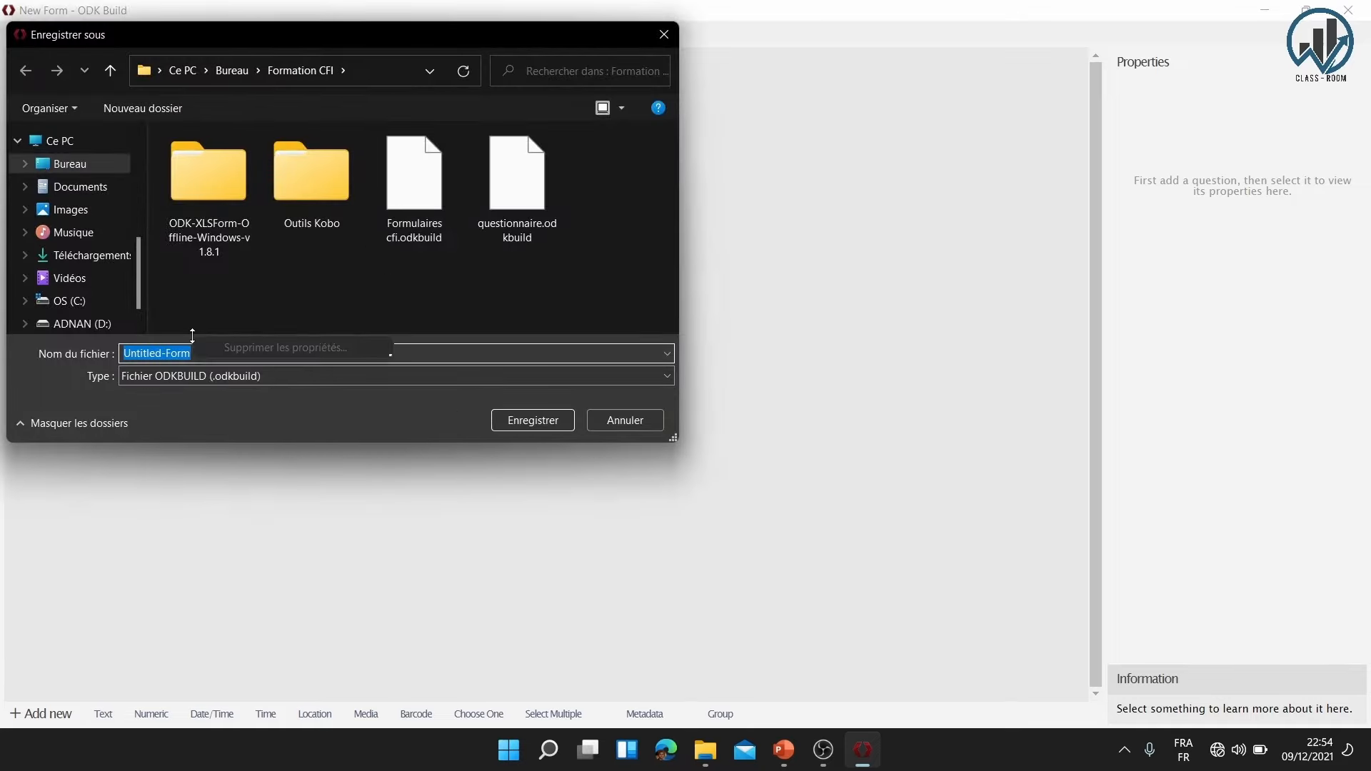
left_click(159, 376)
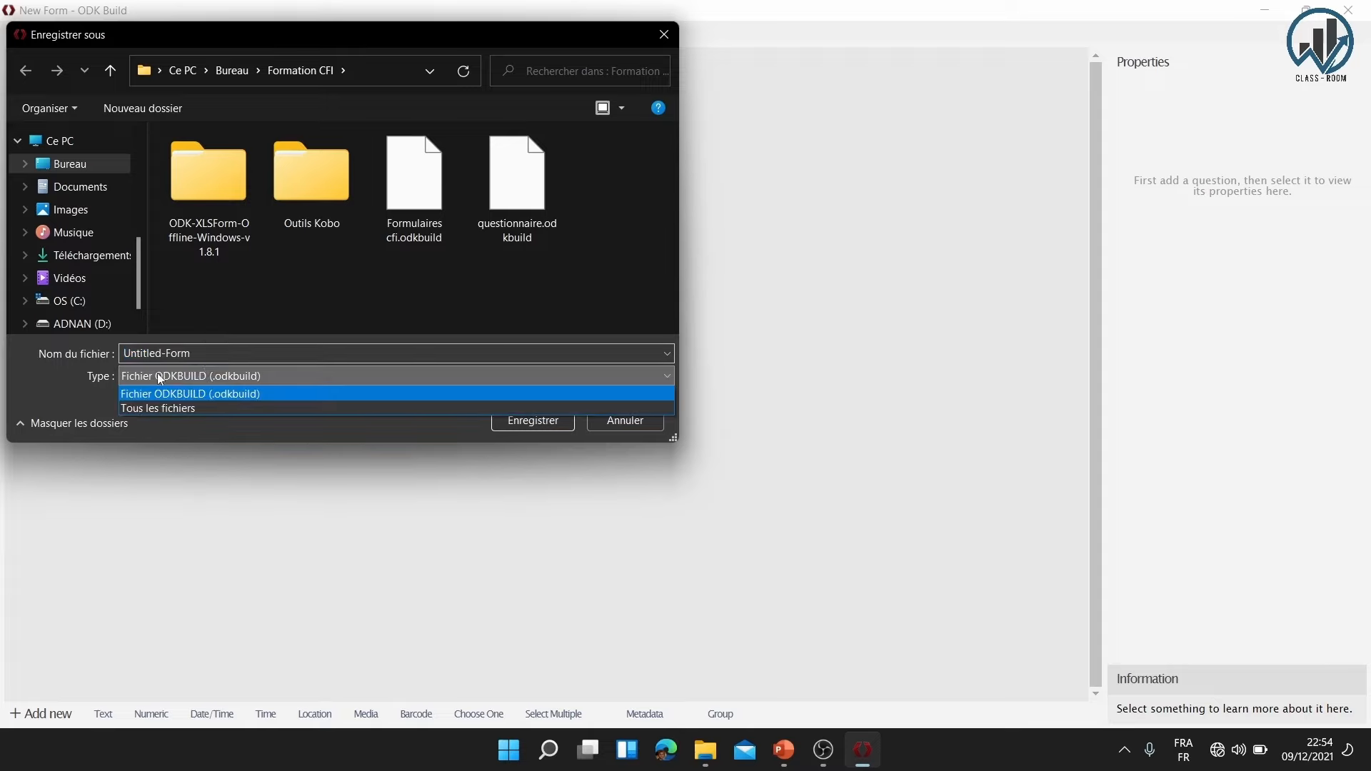
left_click(327, 178)
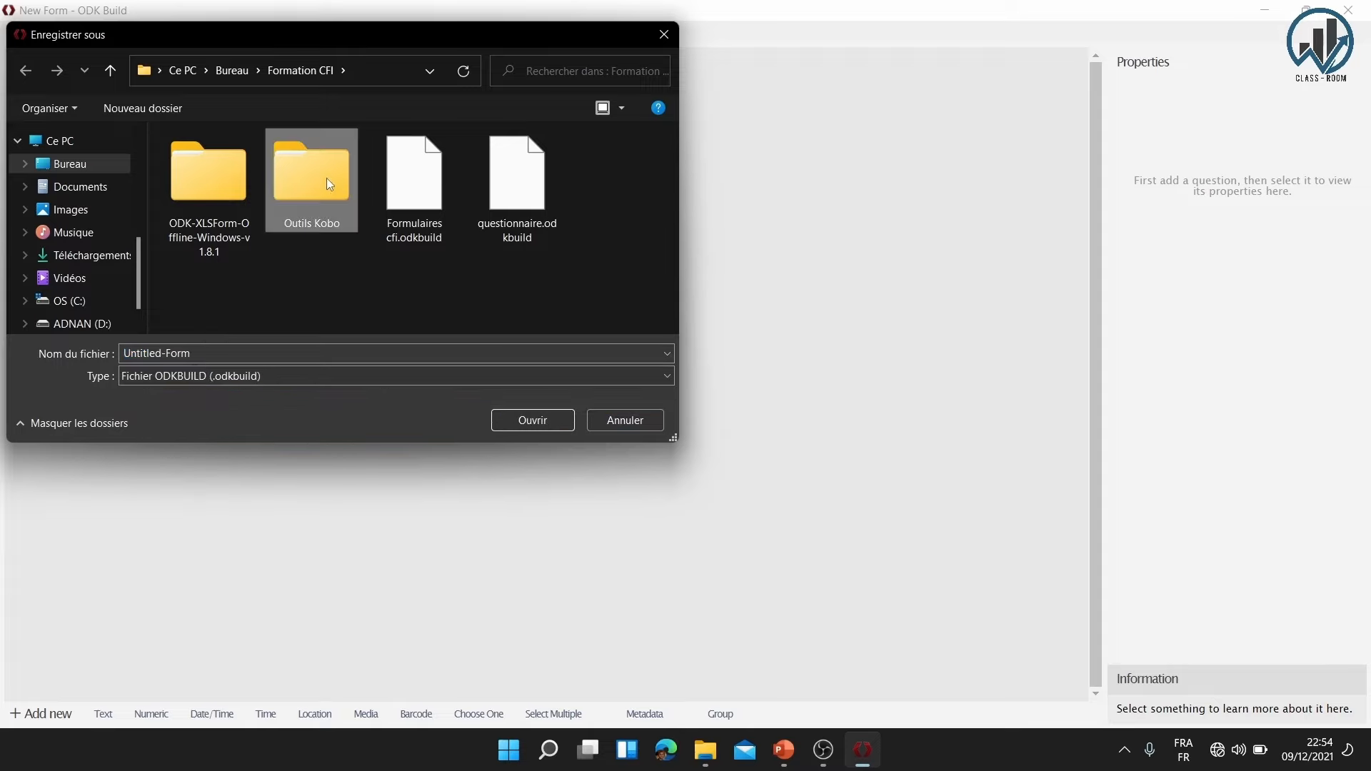
double_click(328, 178)
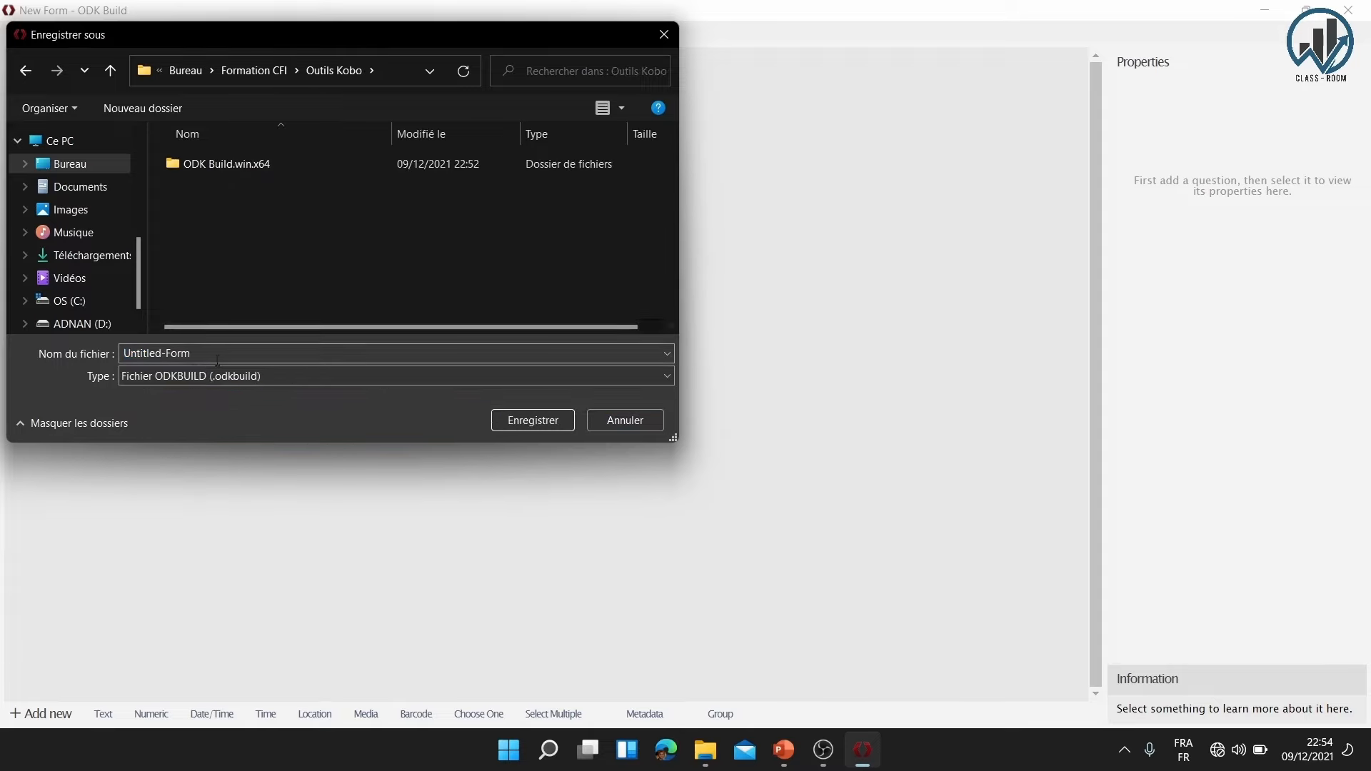
double_click(183, 354)
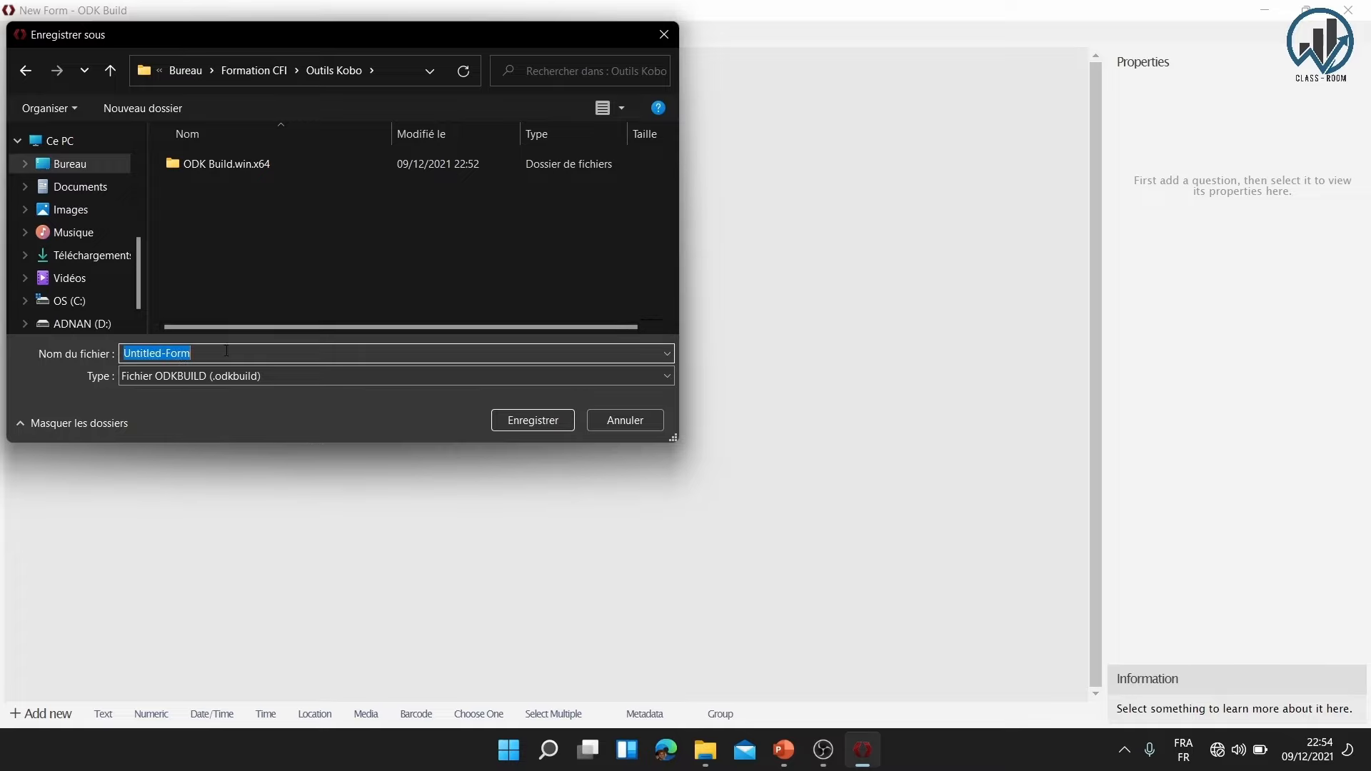
type("Test tuto")
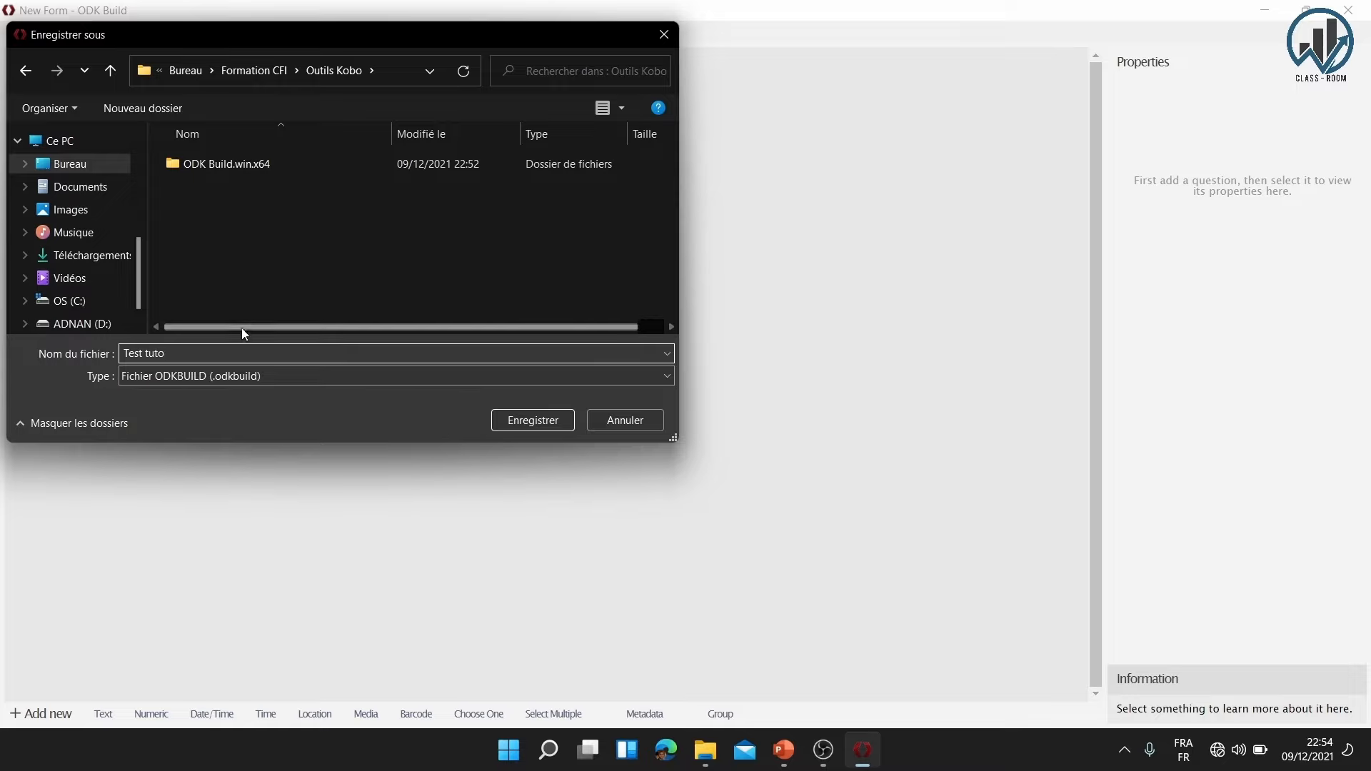
left_click(515, 422)
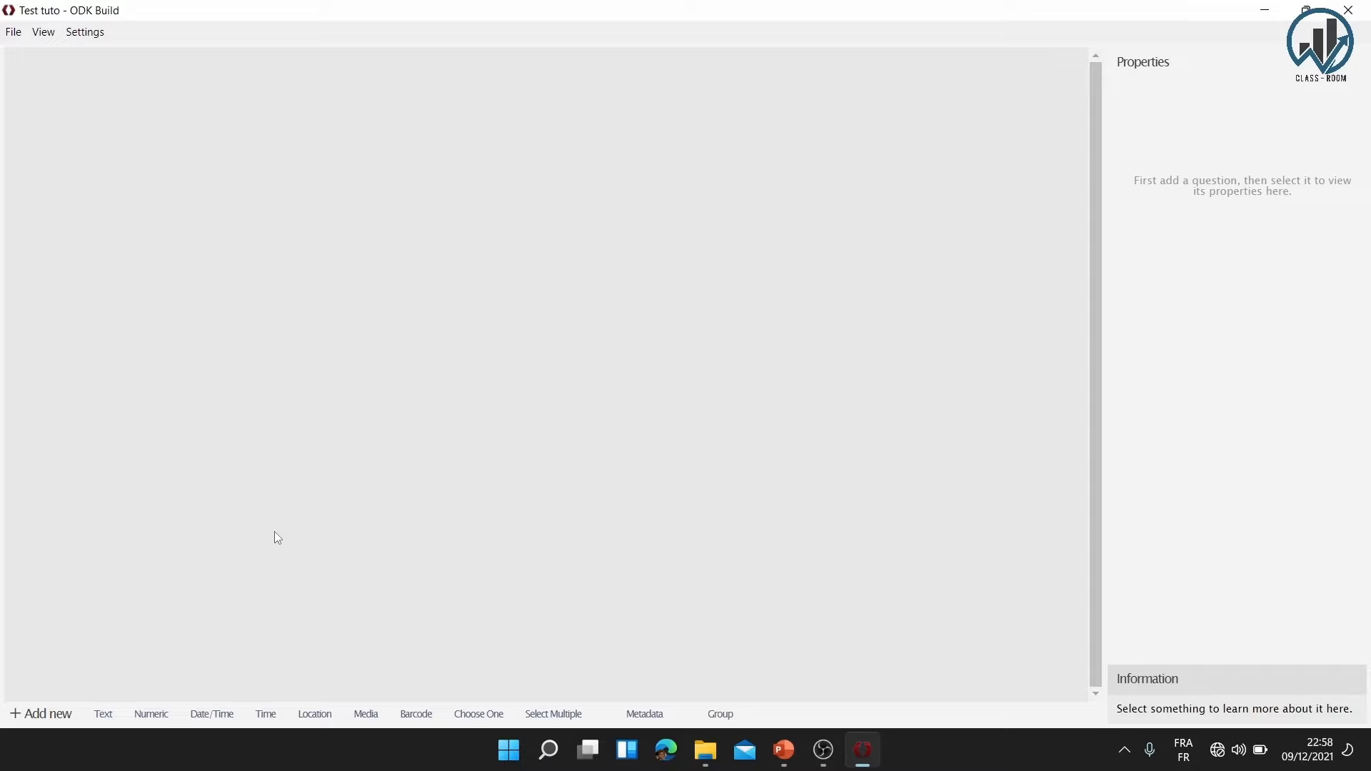
Add a Text question to the form and set its data name to Nom_prenom
left_click(103, 725)
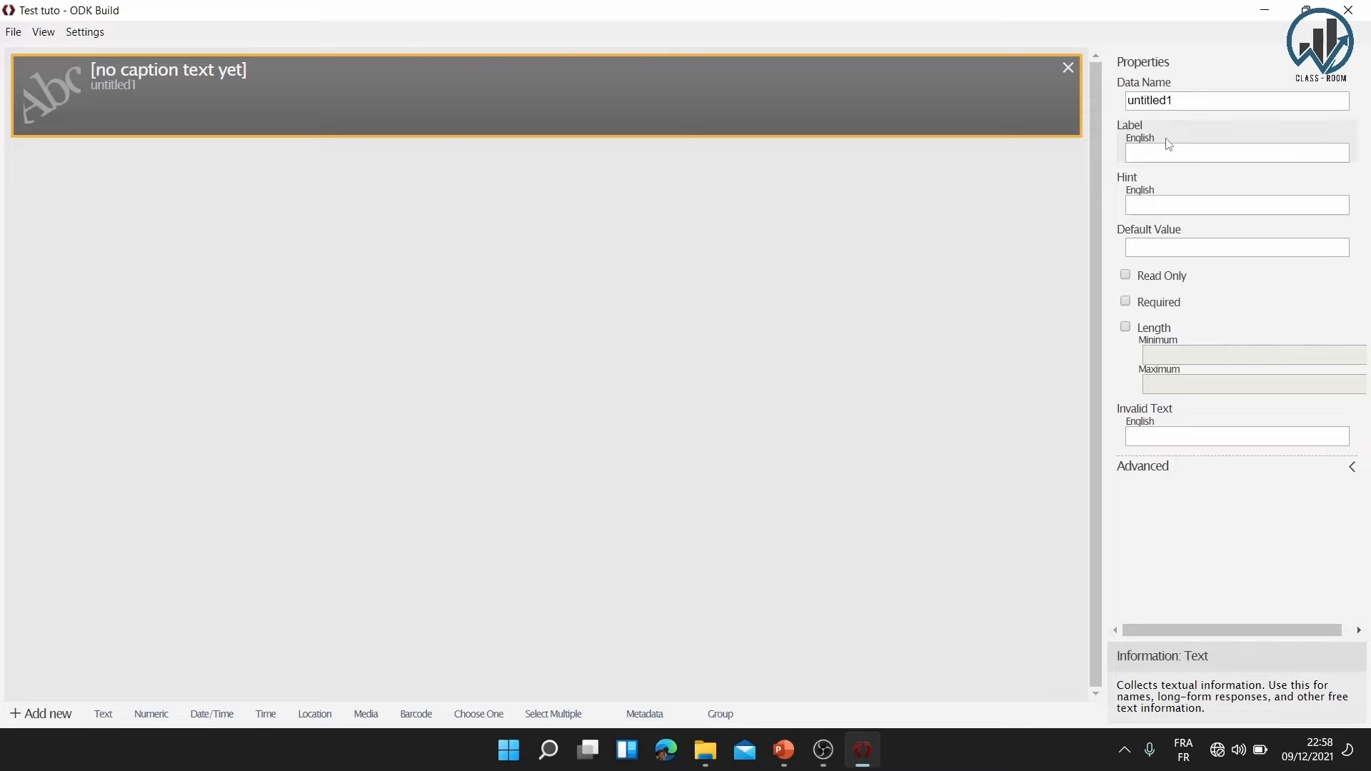
left_click(1189, 102)
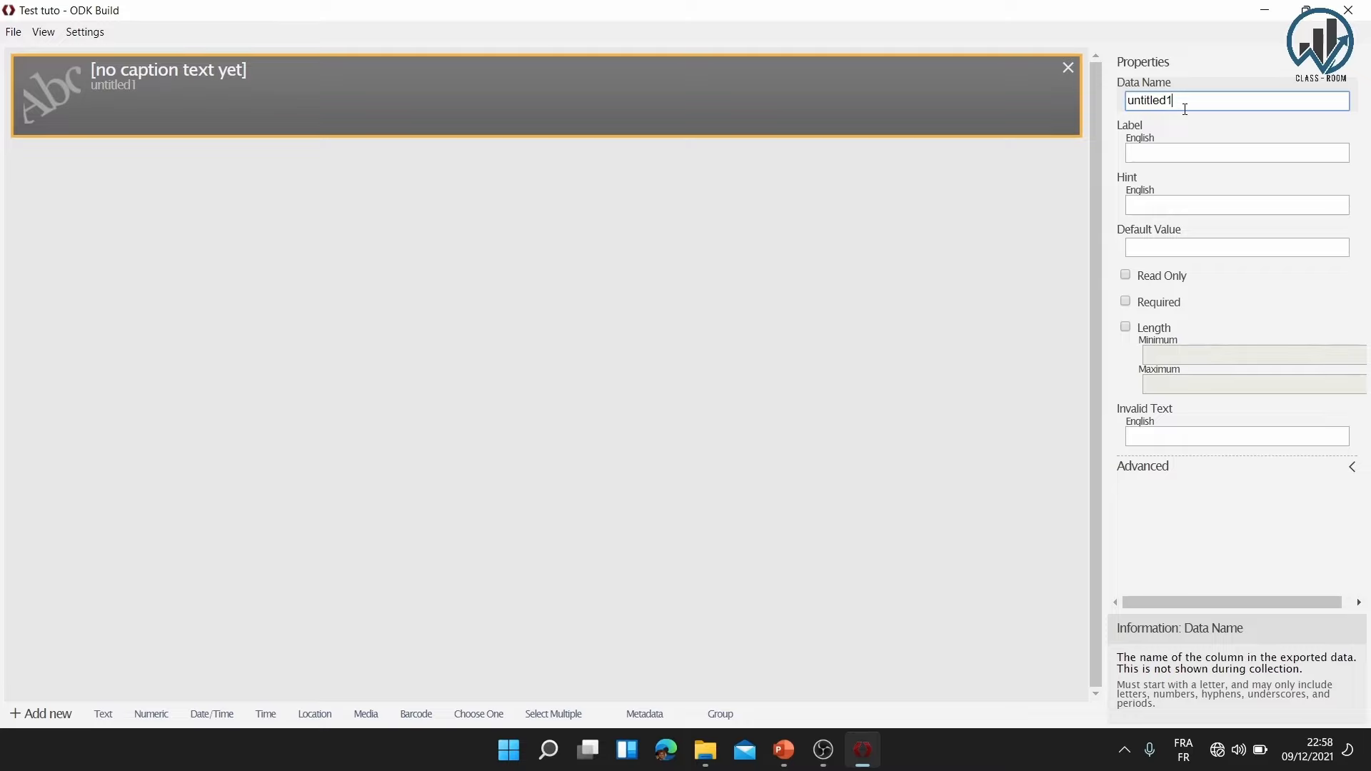
key("BackSpace")
key("BackSpace")
key("BackSpace")
key("BackSpace")
key("BackSpace")
key("BackSpace")
key("BackSpace")
key("BackSpace")
key("BackSpace")
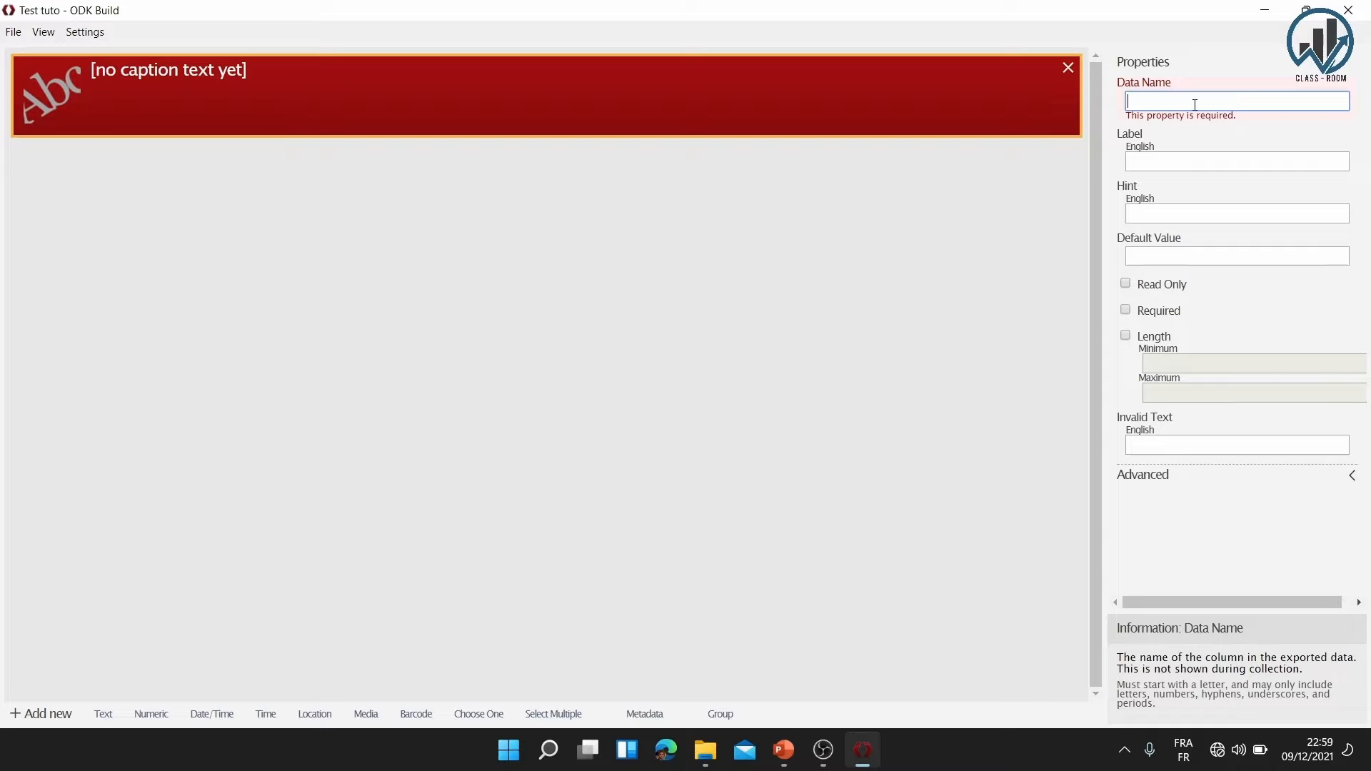
type("N>")
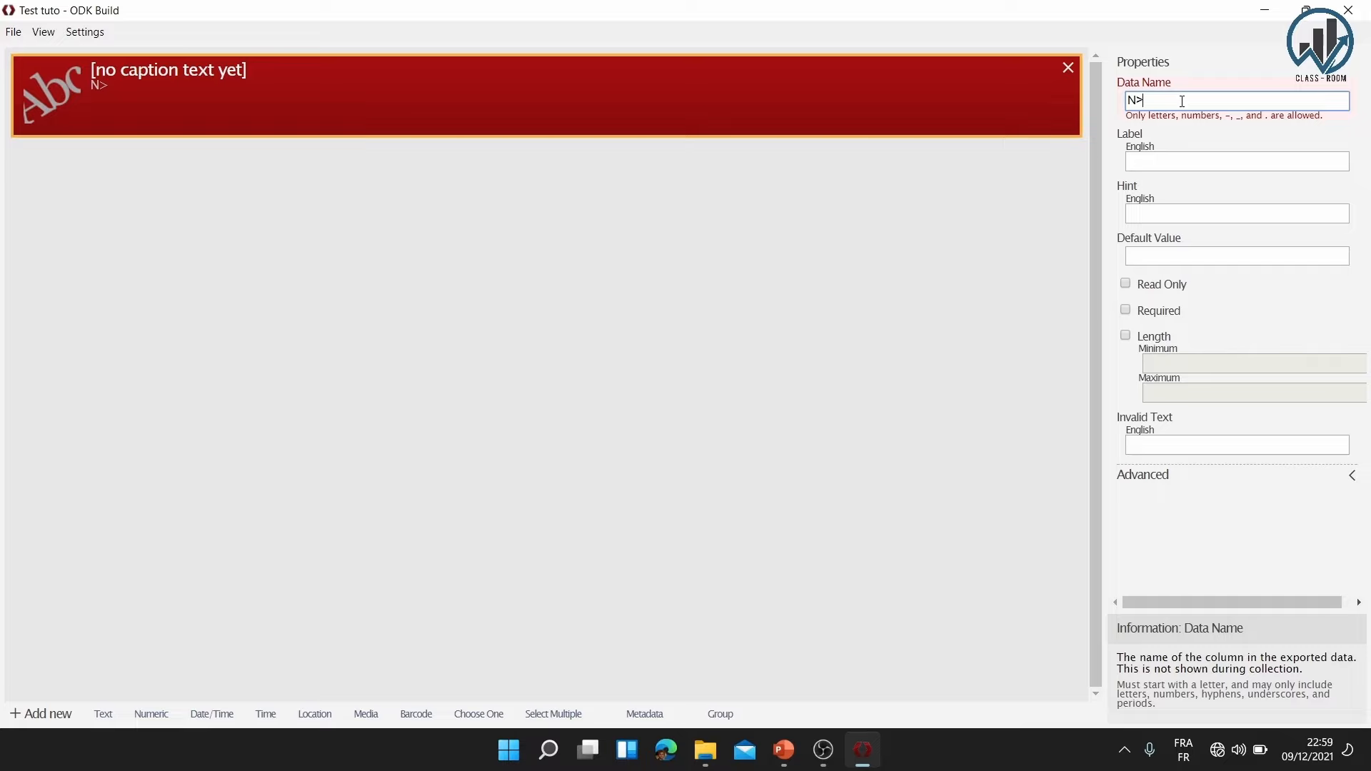
key("BackSpace")
type("om")
key("BackSpace")
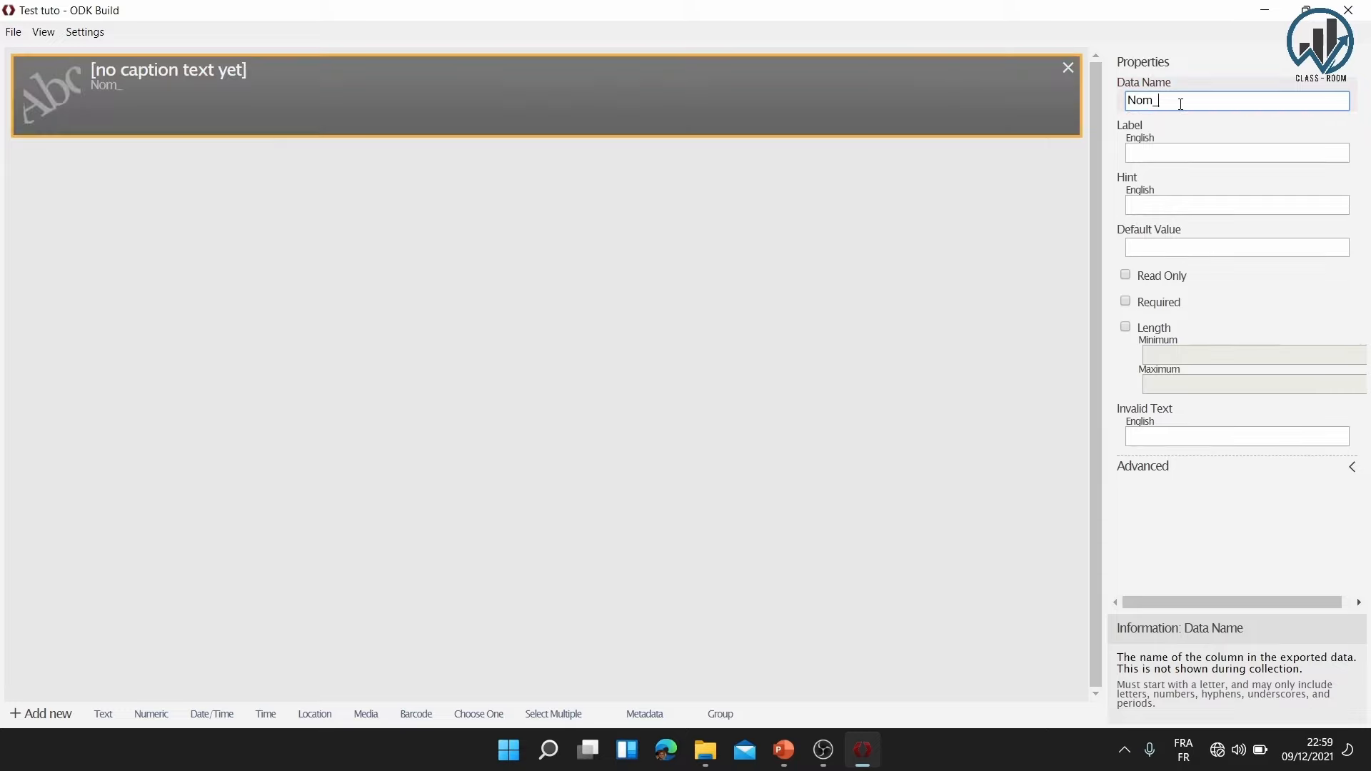
type("_prenom")
Try the accented spelling Nom_prénom as the data name, and put the unaccented e back
left_click(1175, 101)
key("BackSpace")
type("é")
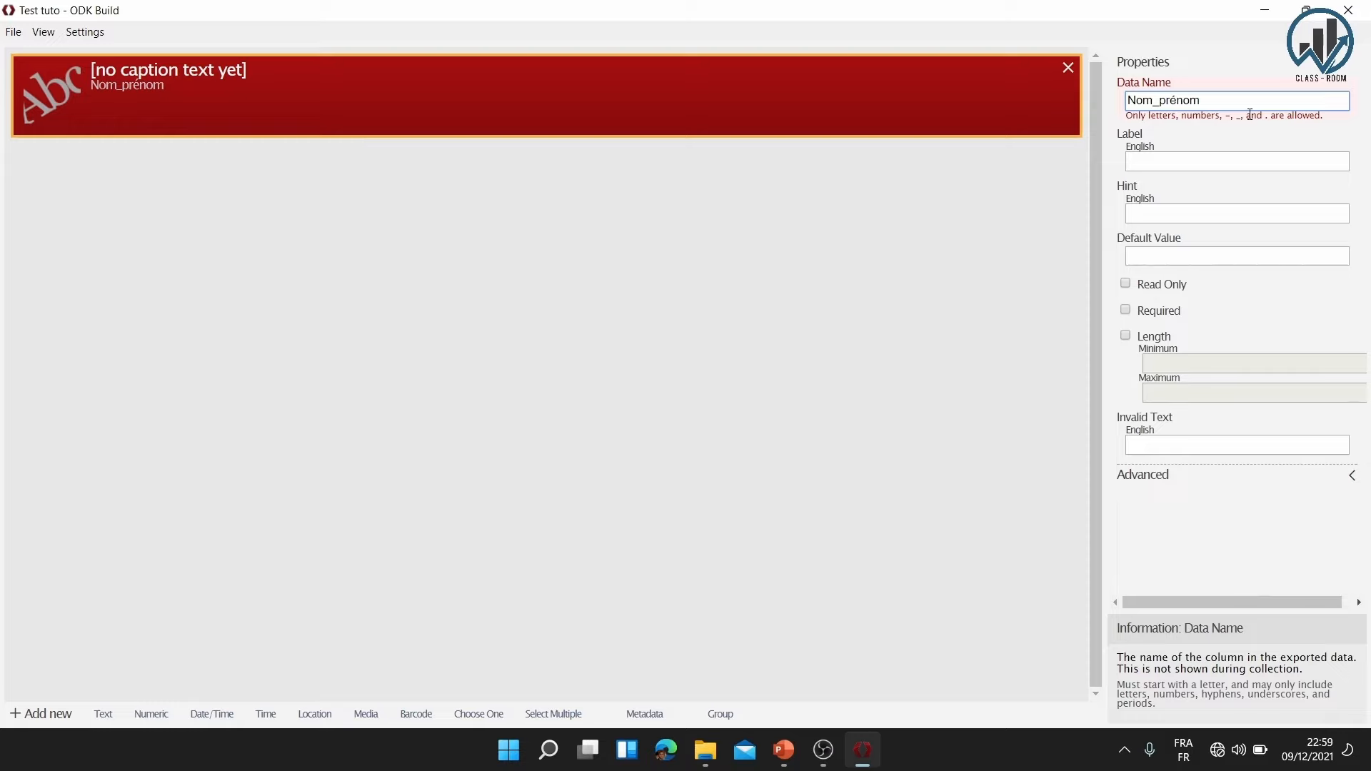
key("BackSpace")
type("e")
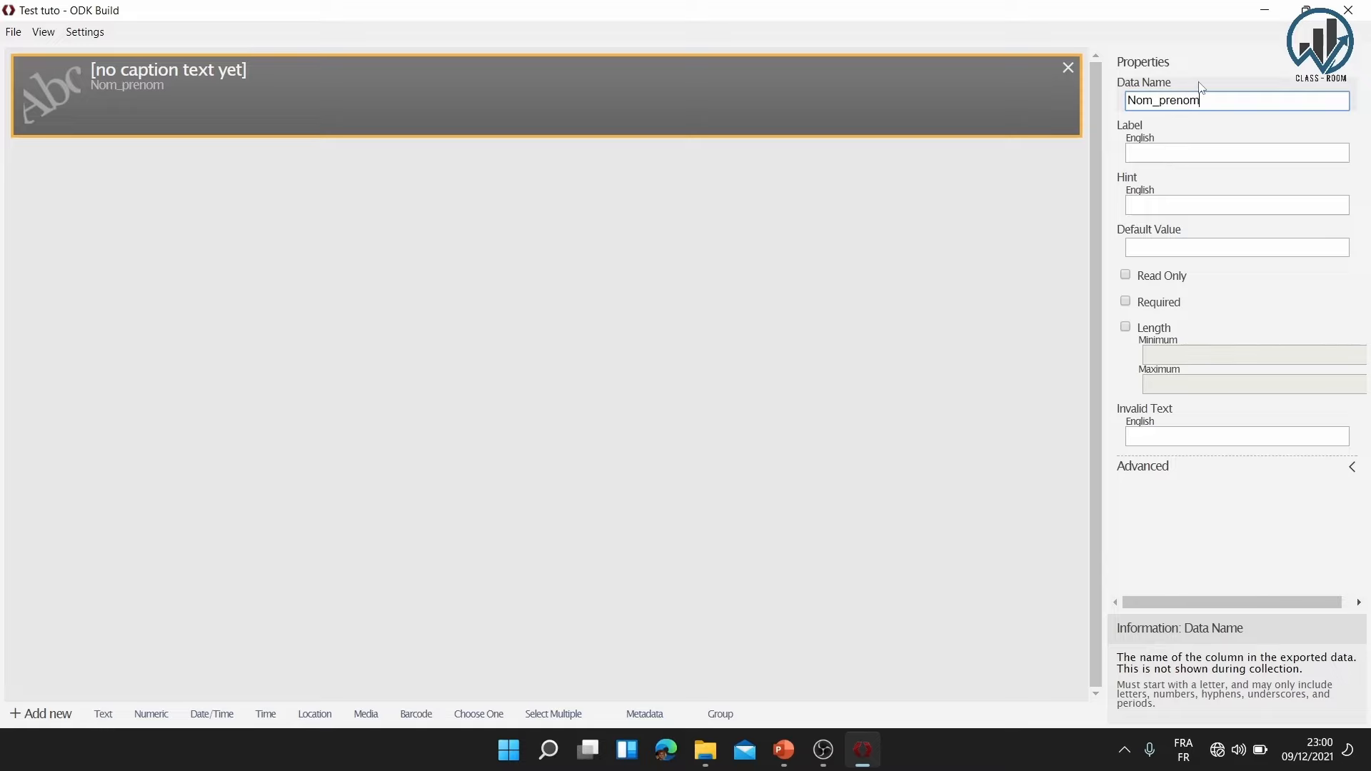
Set the text question's English label to "Quel est votre nom ?"
left_click(1190, 148)
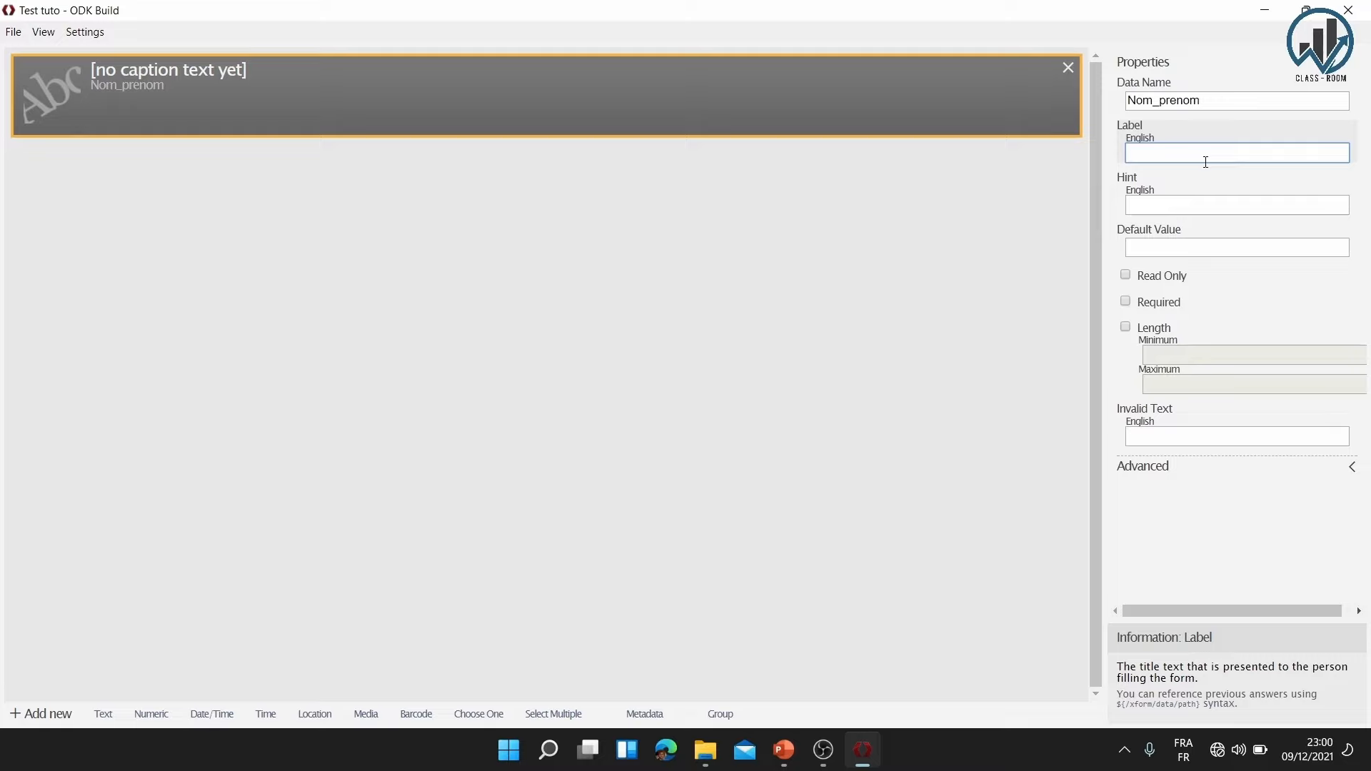
type("Que")
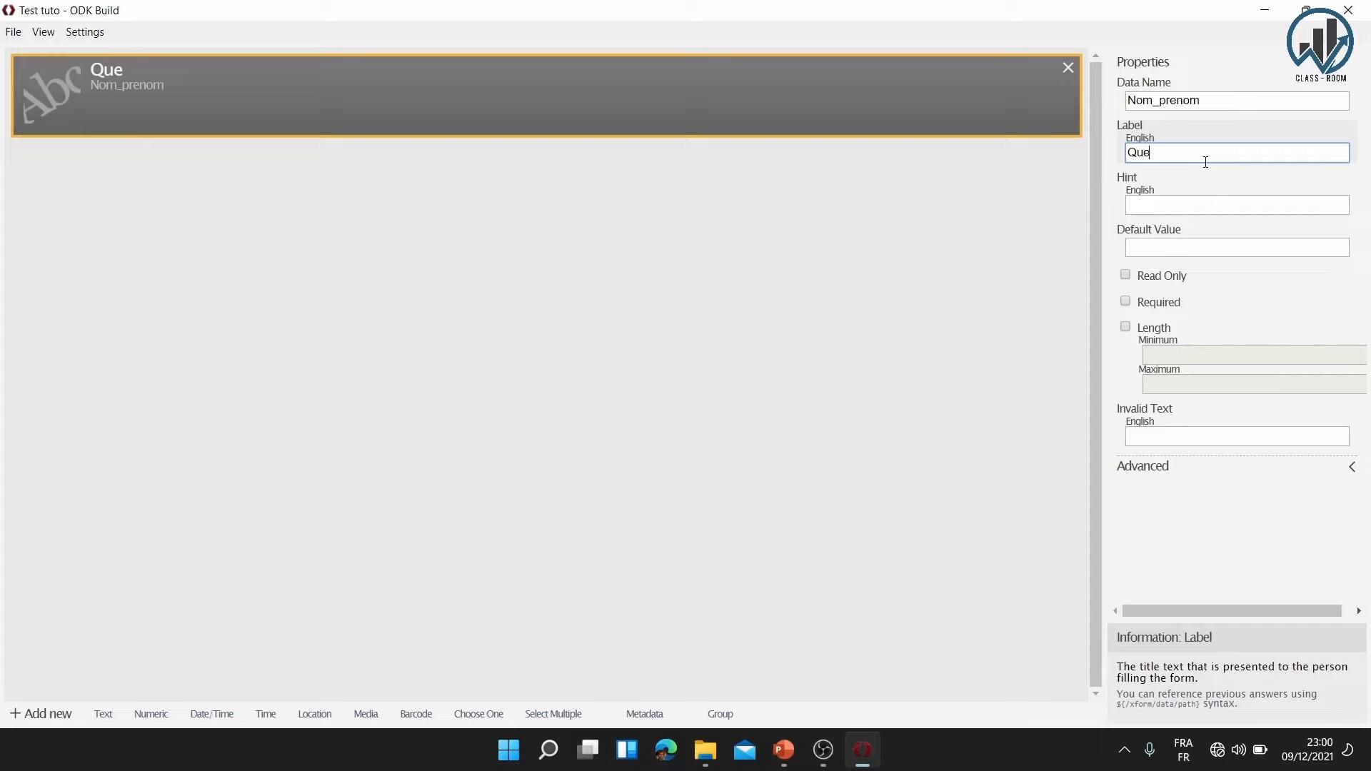
type("l est votre nom ")
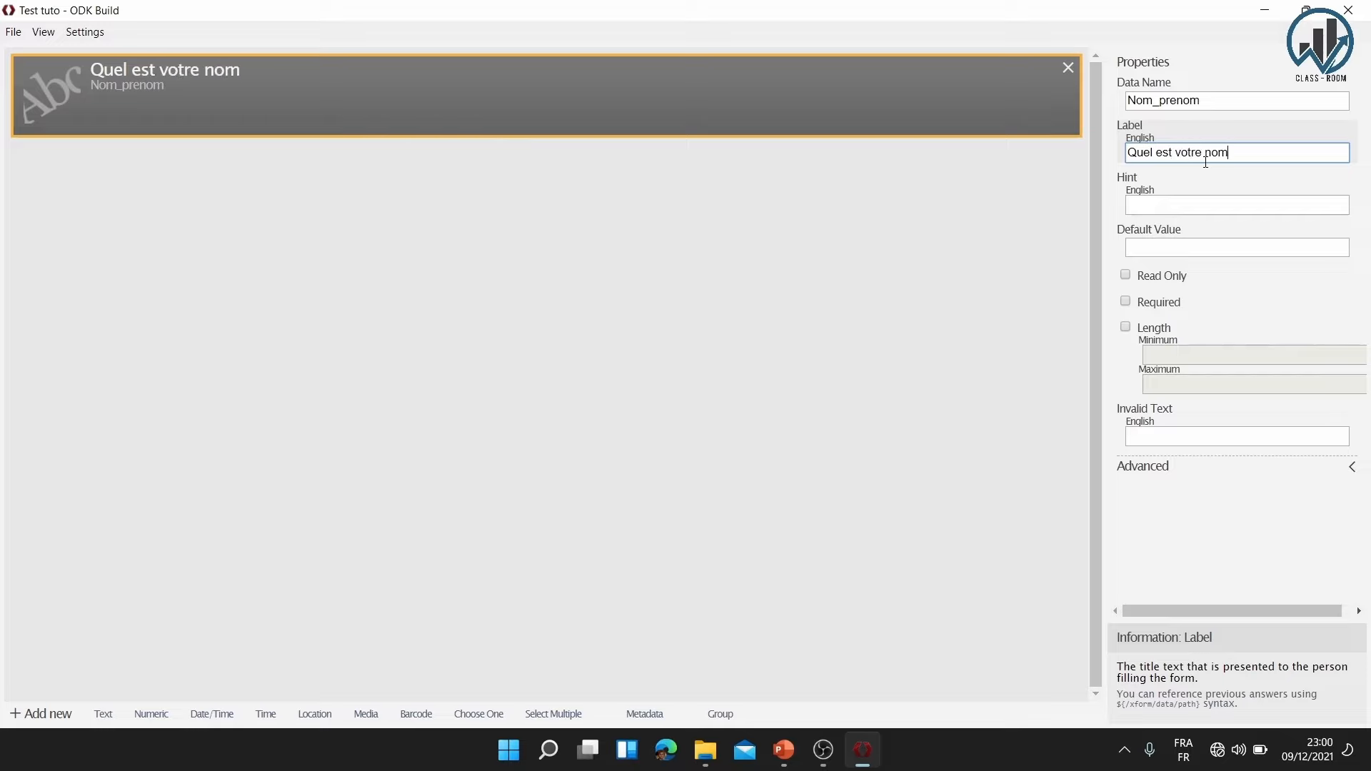
type("?")
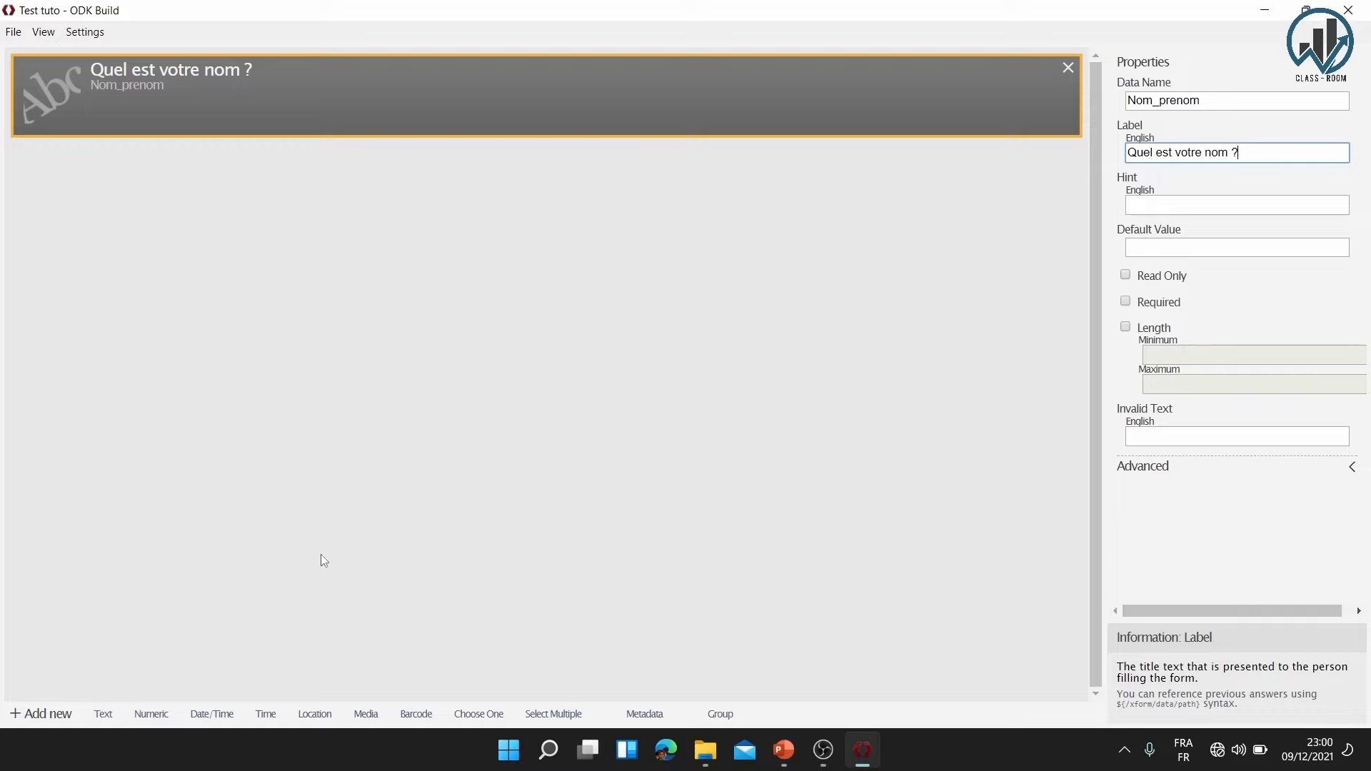
Add a Numeric question below the name question and set its data name to age
left_click(153, 714)
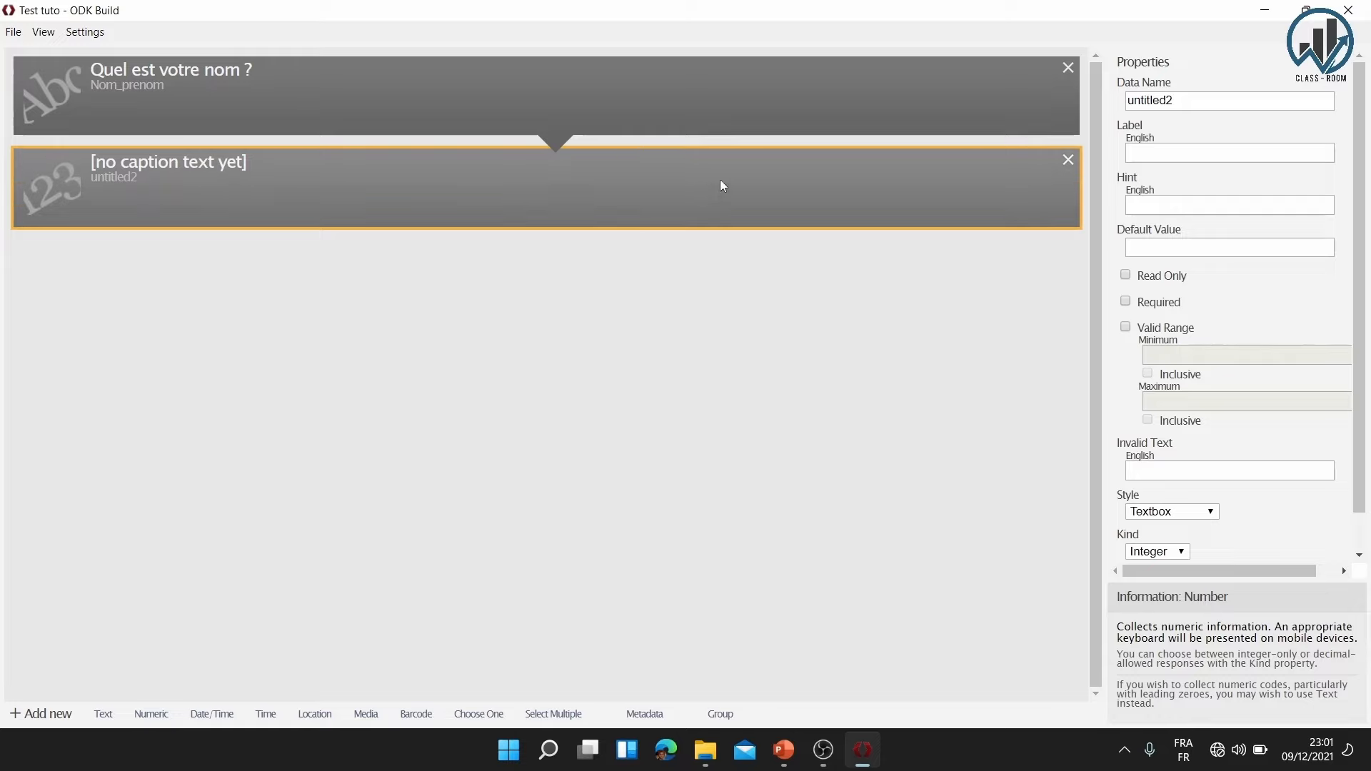
left_click(1201, 100)
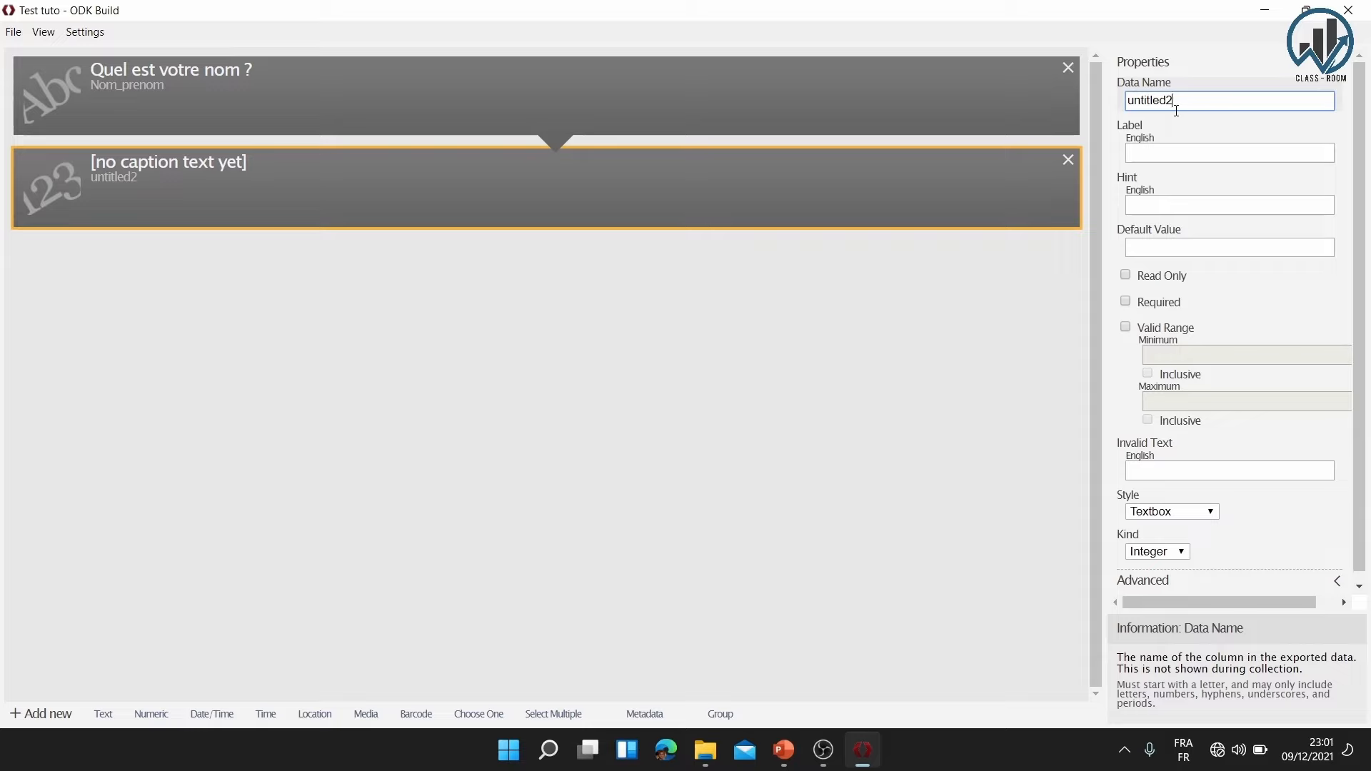
key("BackSpace")
key("BackSpace")
key("BackSpace")
key("BackSpace")
key("BackSpace")
key("BackSpace")
key("BackSpace")
key("BackSpace")
key("BackSpace")
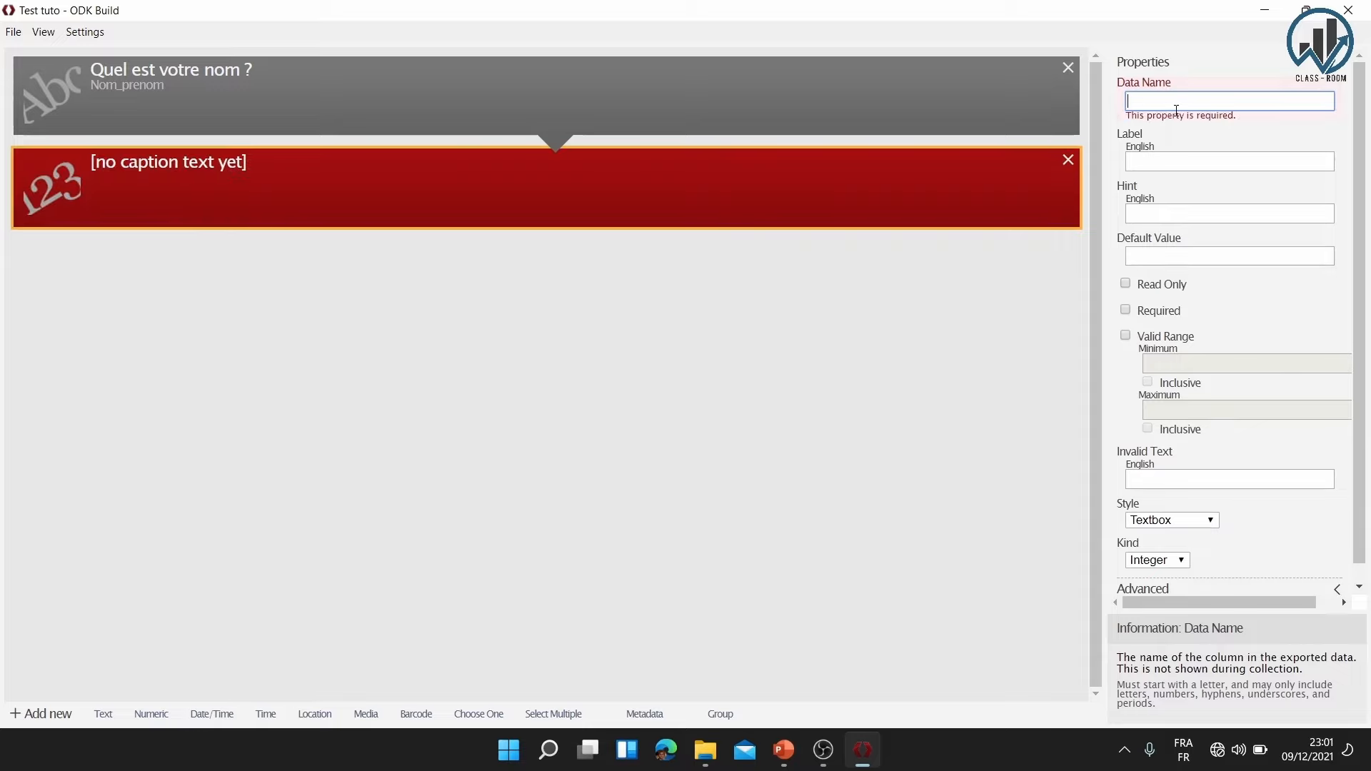
type("a")
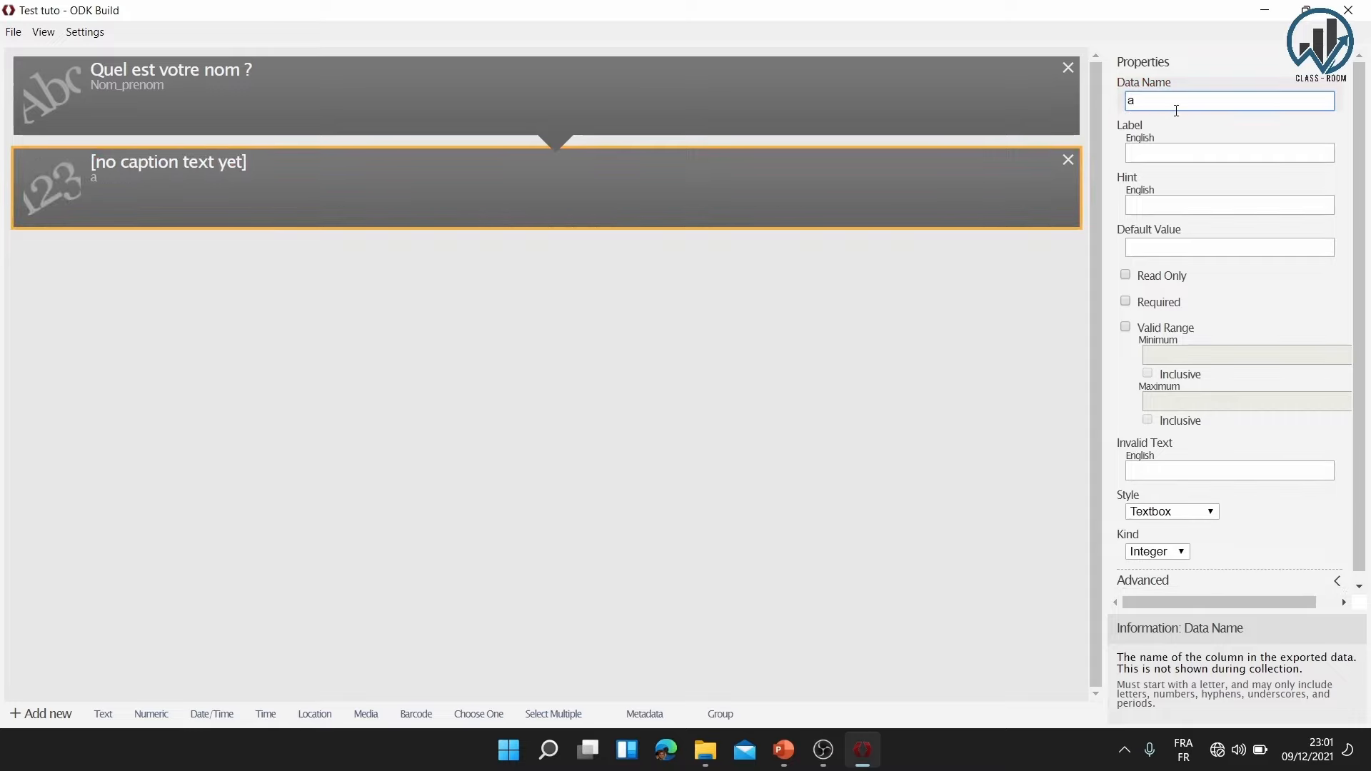
type("ge")
Set the numeric question's English label to "Quel est votre âge ?"
left_click(1169, 148)
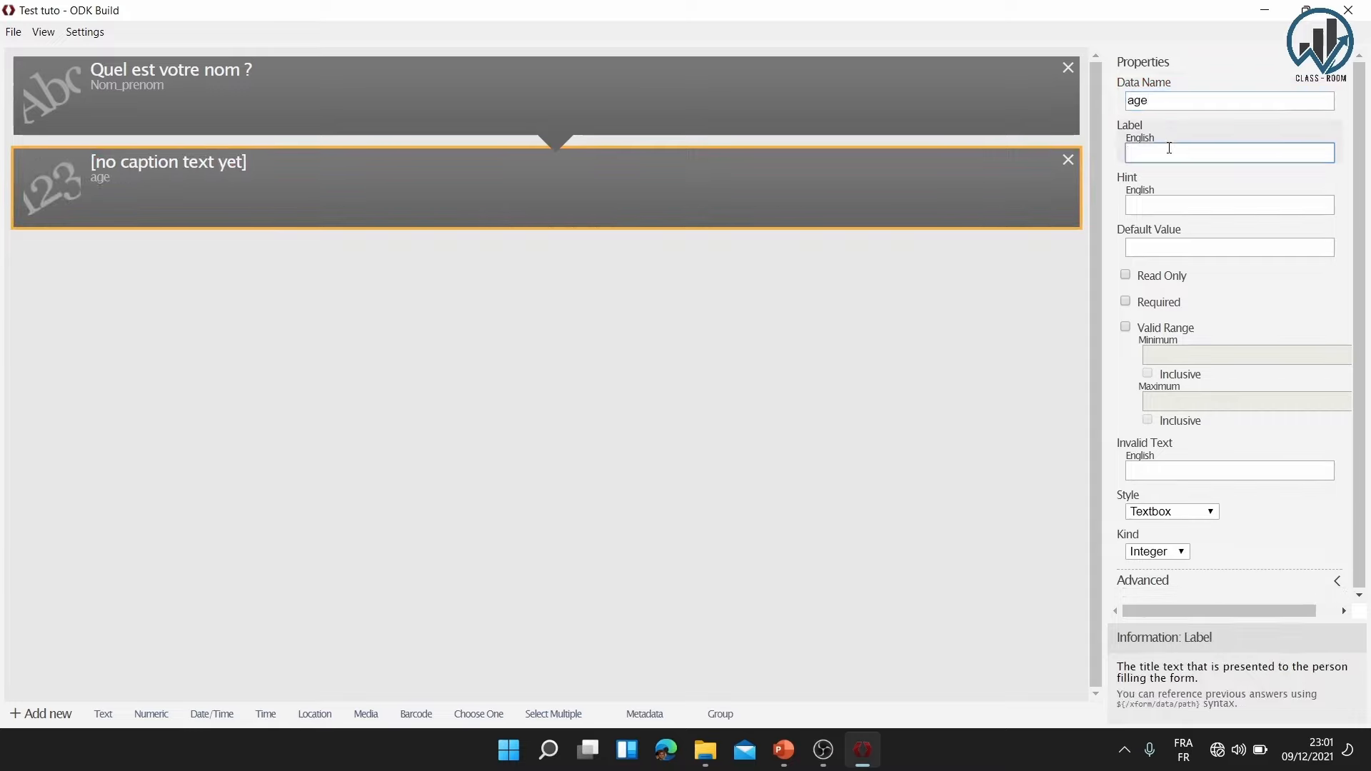
type("Q")
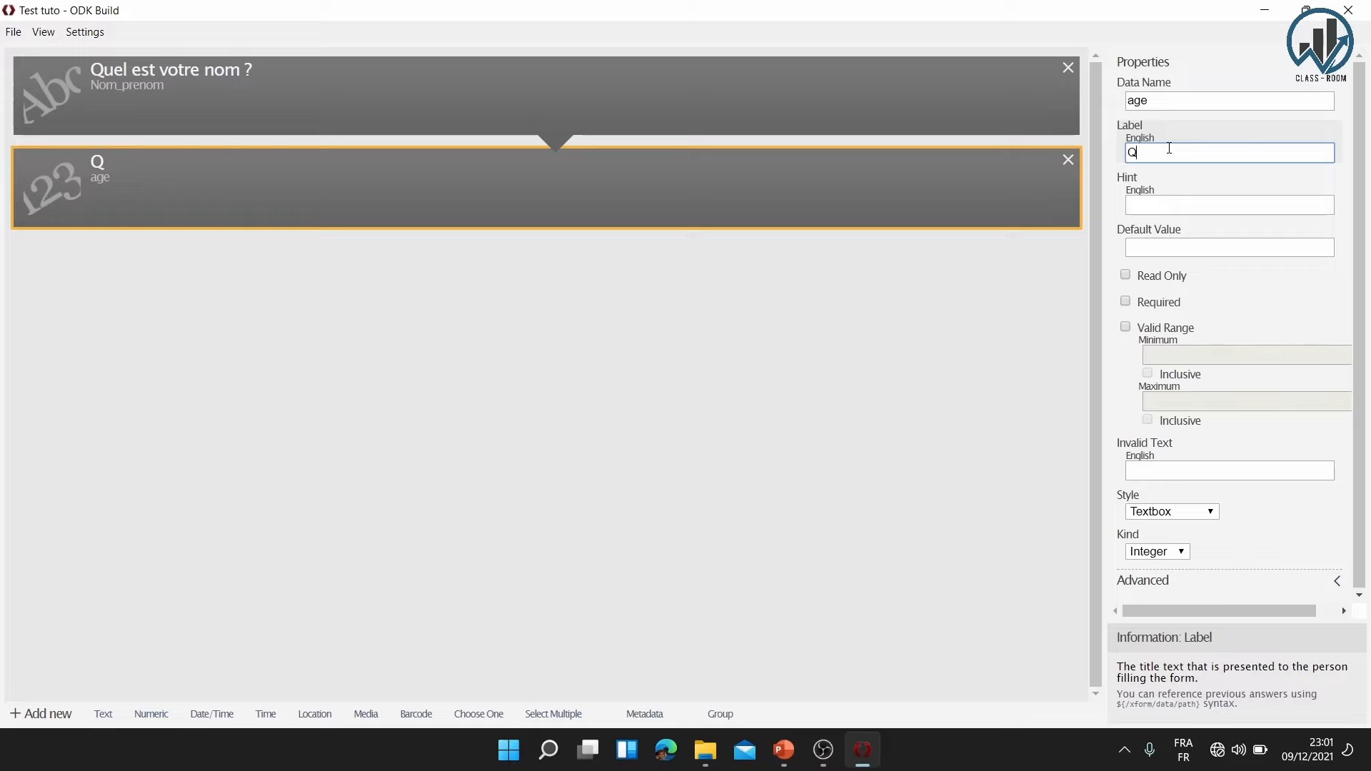
type("uel est")
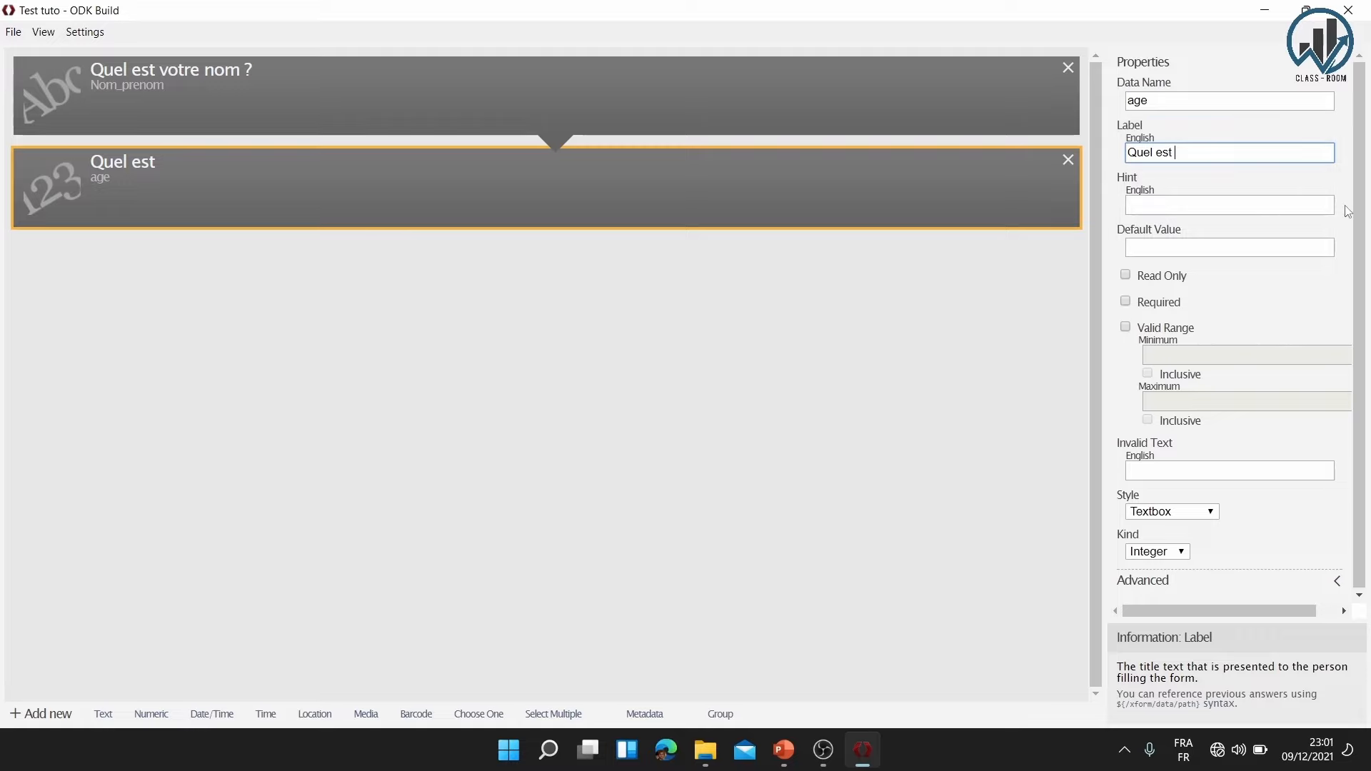
type(" votre âge ?")
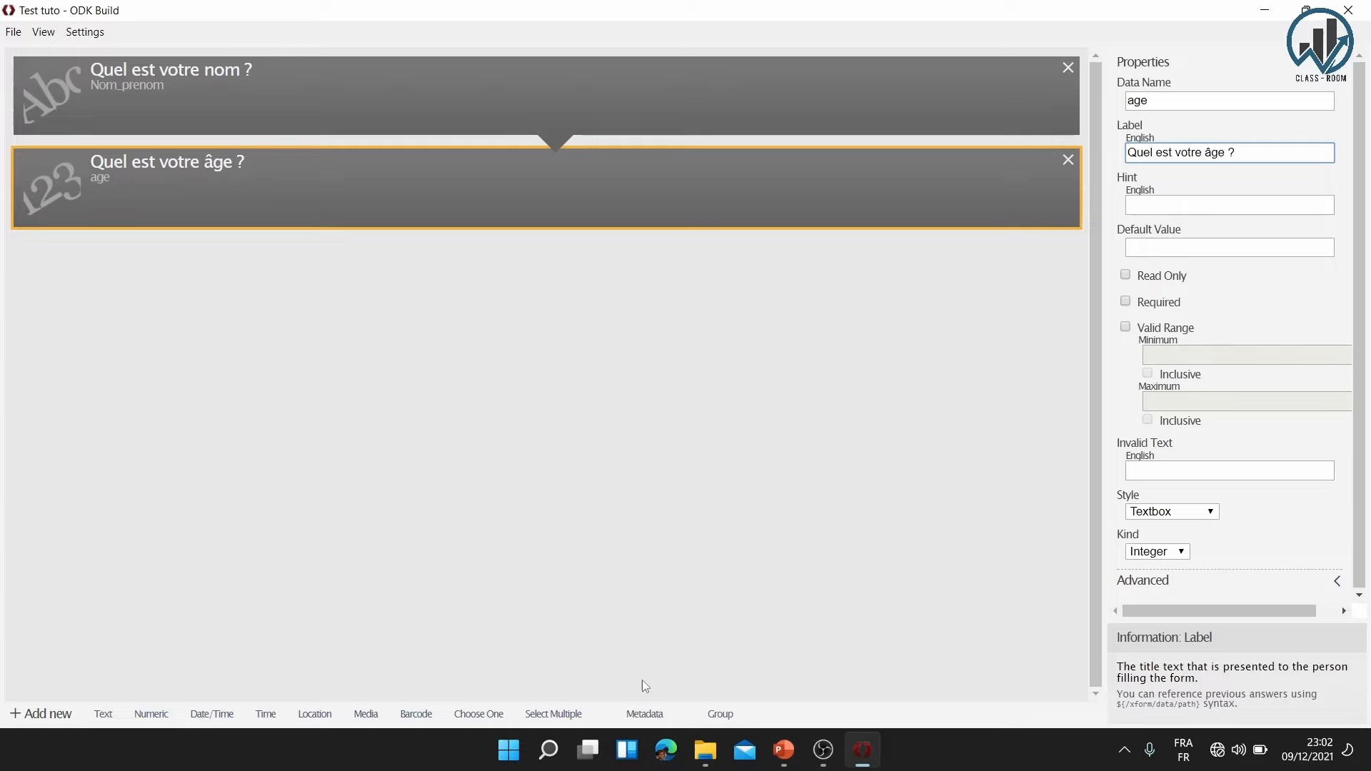
Add a Choose One question below the age question and set its data name to genre
left_click(493, 717)
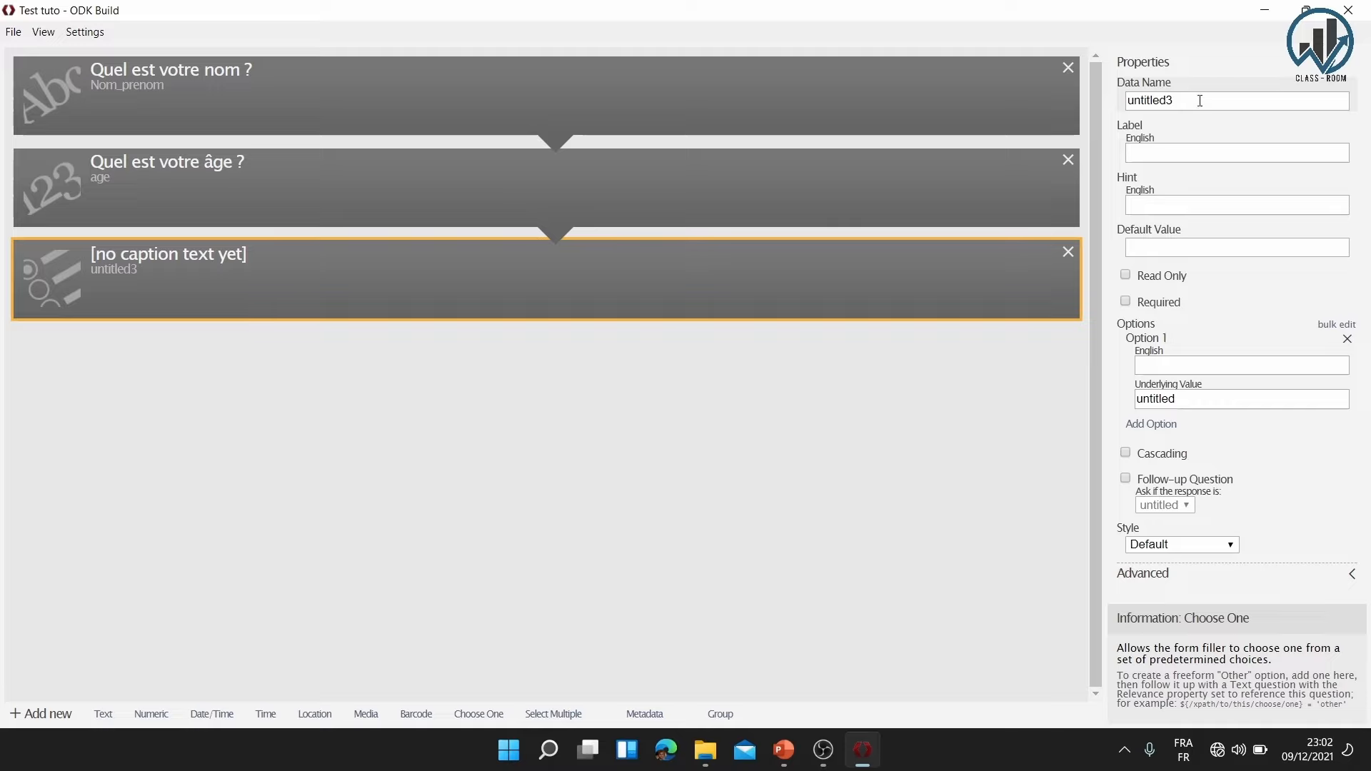
left_click(1200, 101)
key("BackSpace")
key("BackSpace")
key("BackSpace")
key("BackSpace")
key("BackSpace")
key("BackSpace")
key("BackSpace")
key("BackSpace")
key("BackSpace")
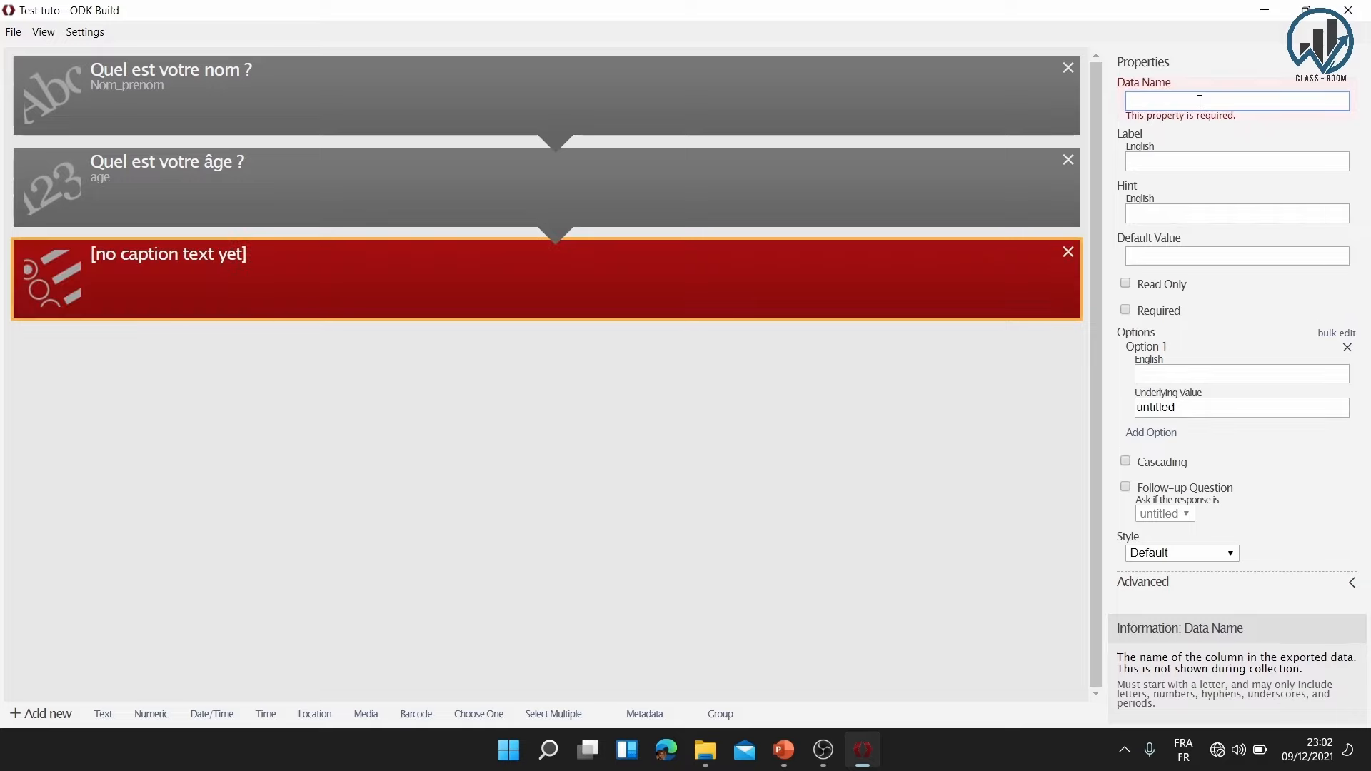
type("gebre")
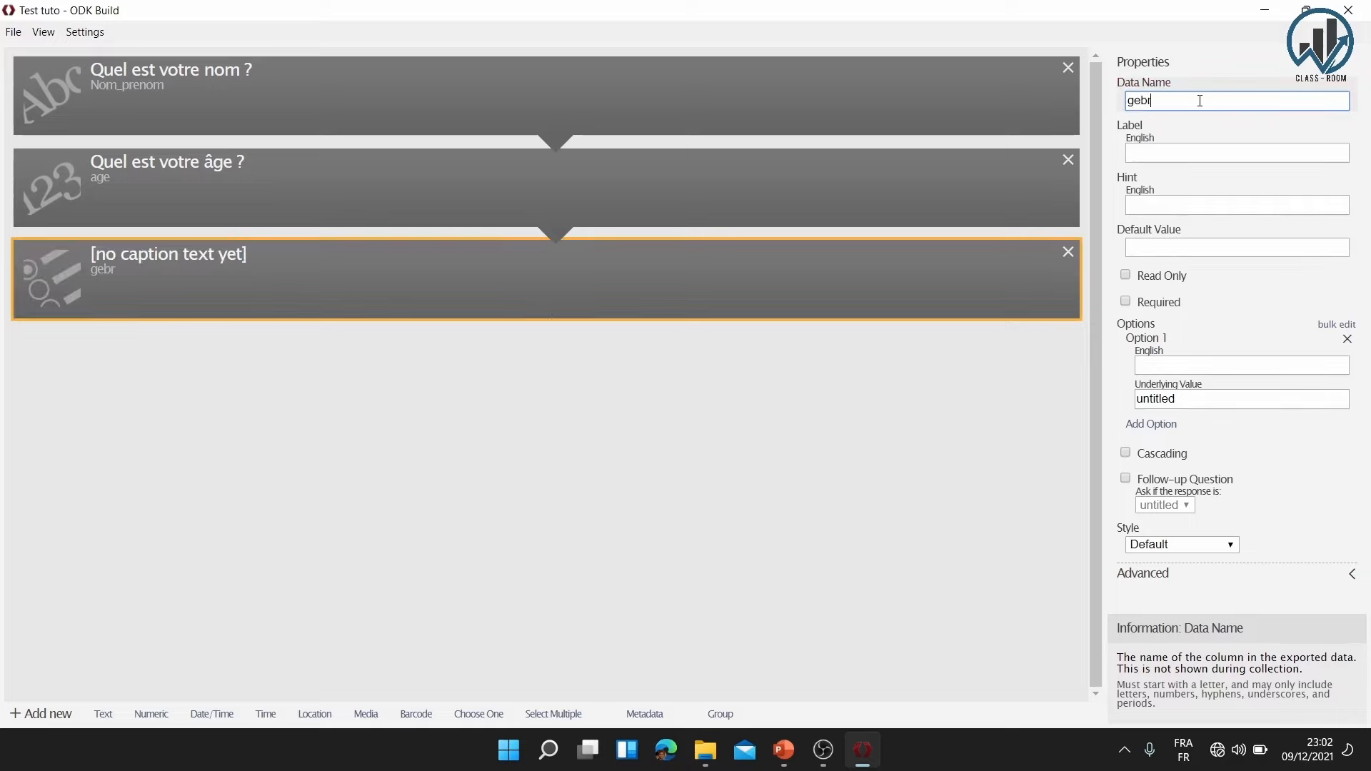
key("BackSpace")
key("BackSpace")
key("BackSpace")
type("nre")
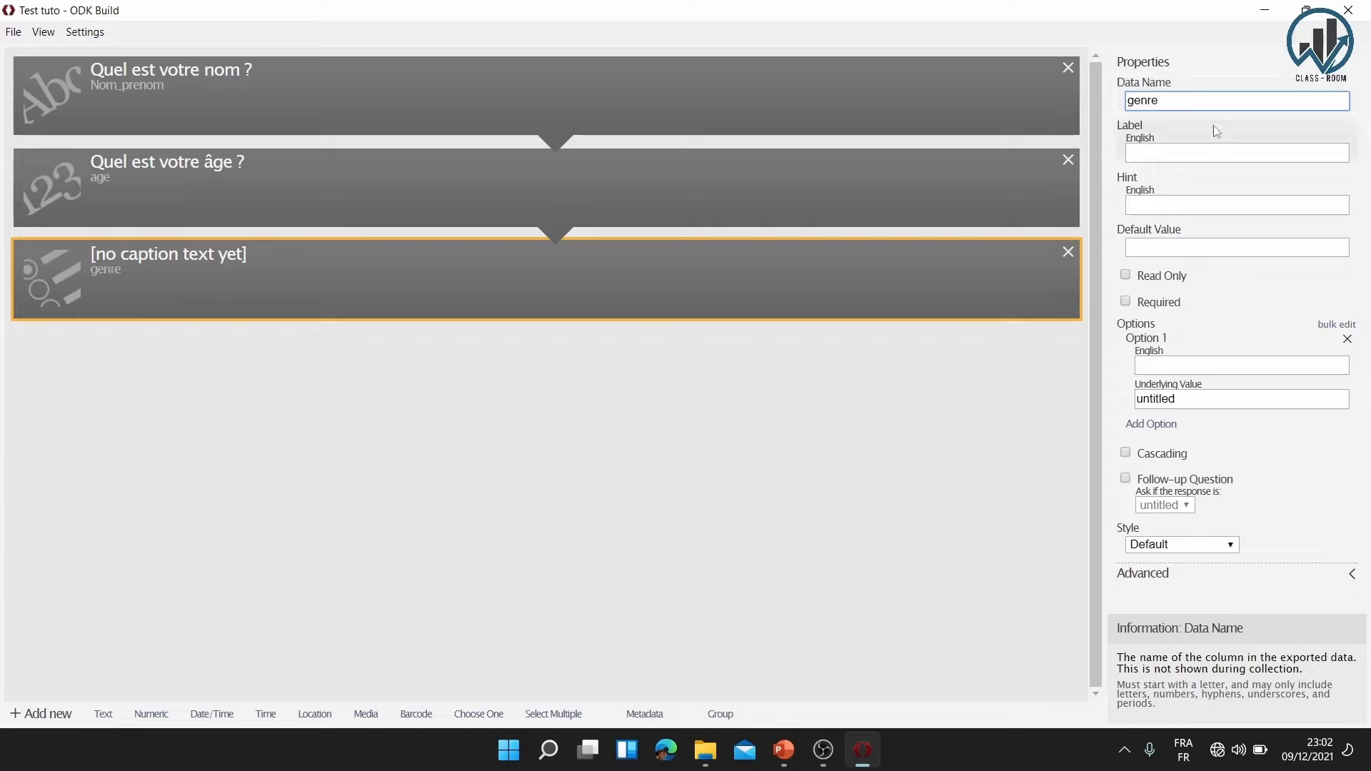
Set the English label of the Choose One question to "Genre"
left_click(1206, 153)
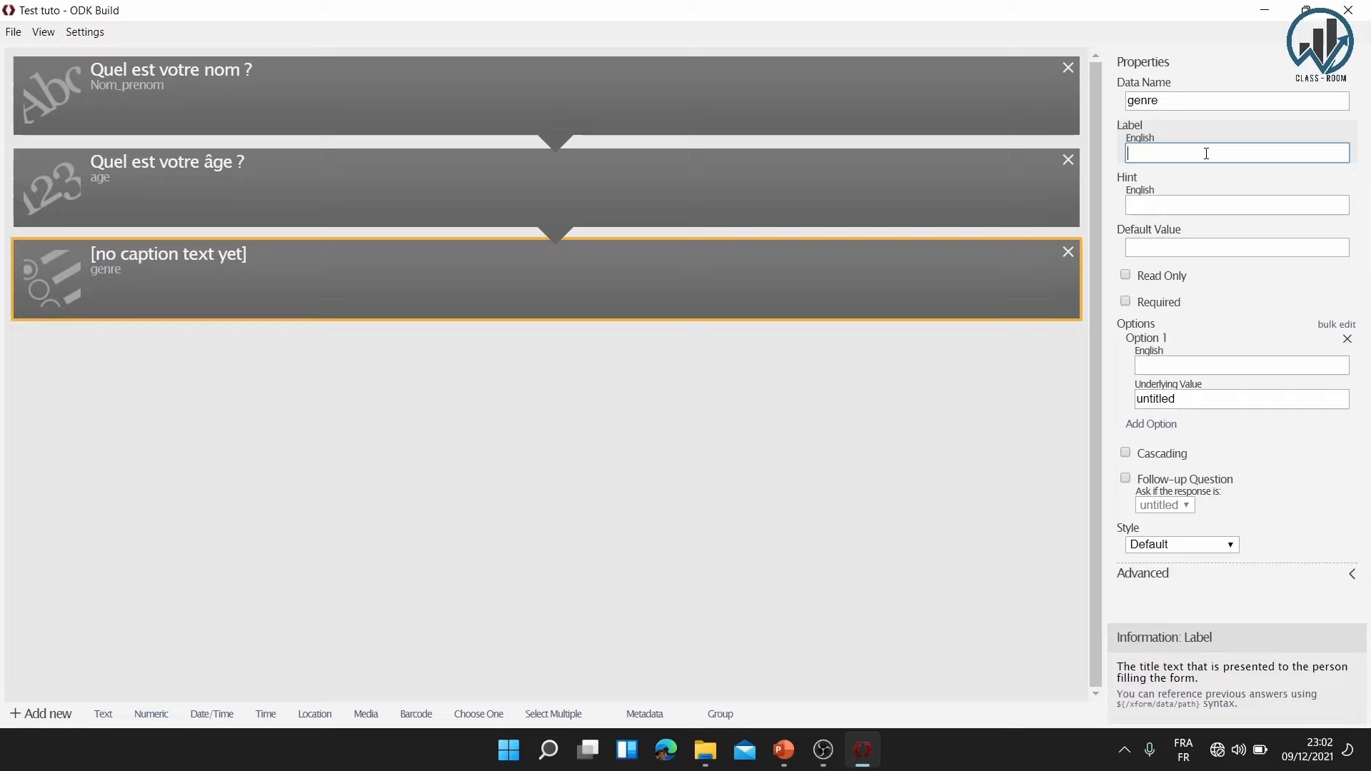
type("S")
key("BackSpace")
type("Genre")
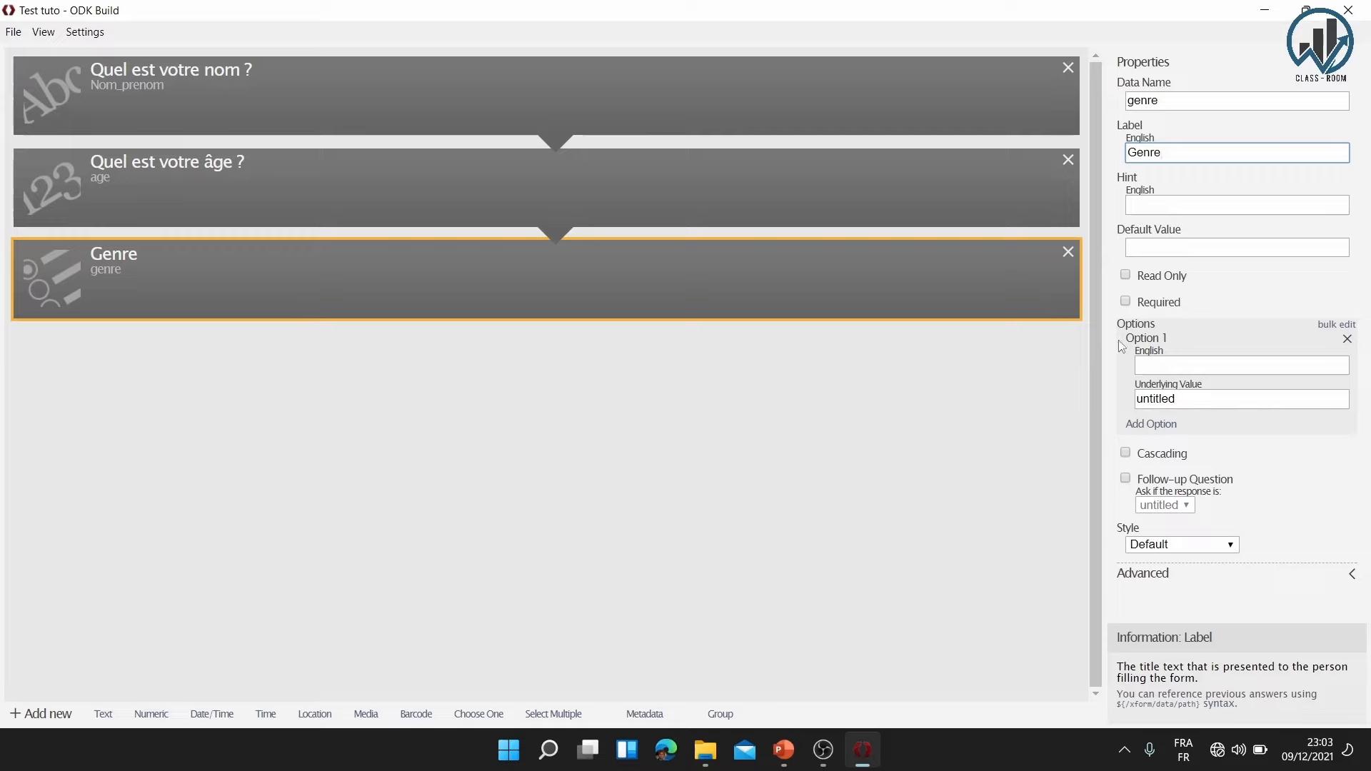
Label the Genre question's first option Féminin and set its underlying value to 1
left_click(1166, 370)
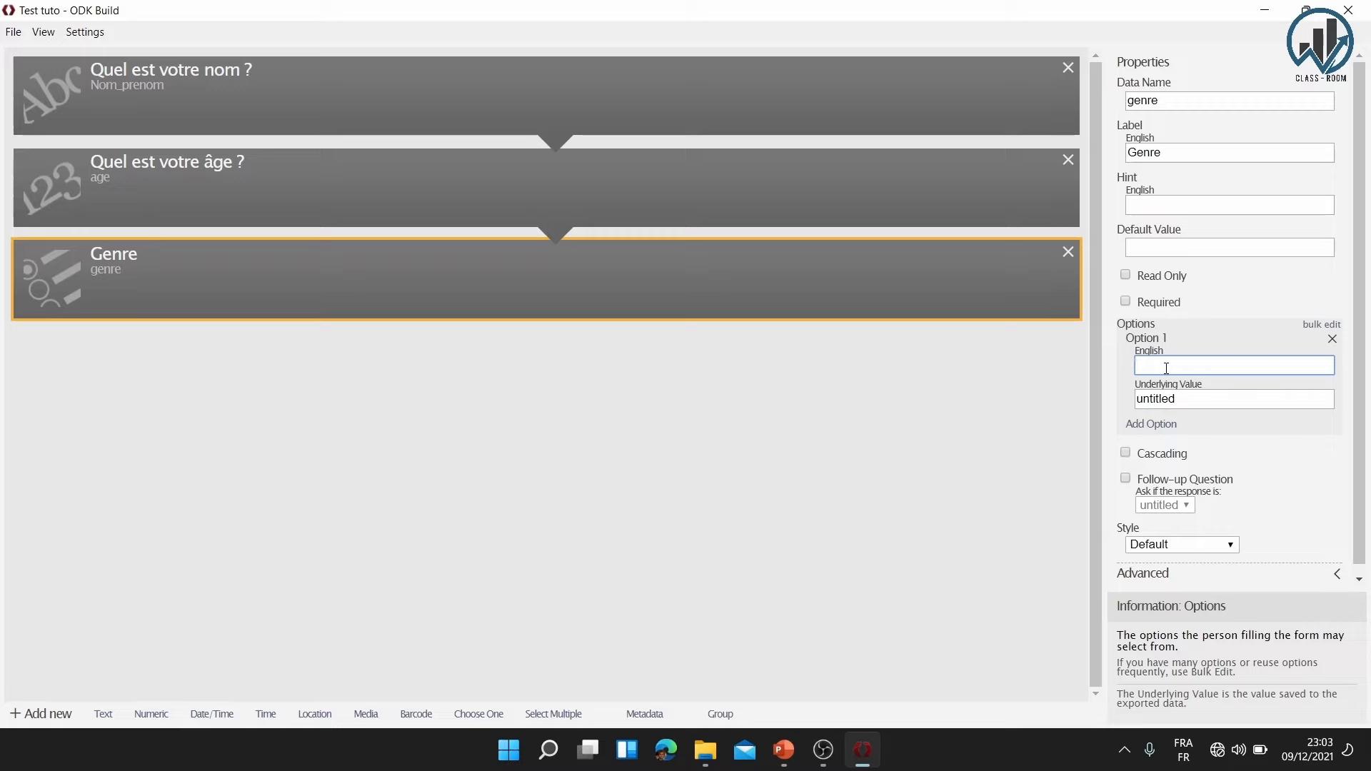
type("Féminin")
left_click(1182, 389)
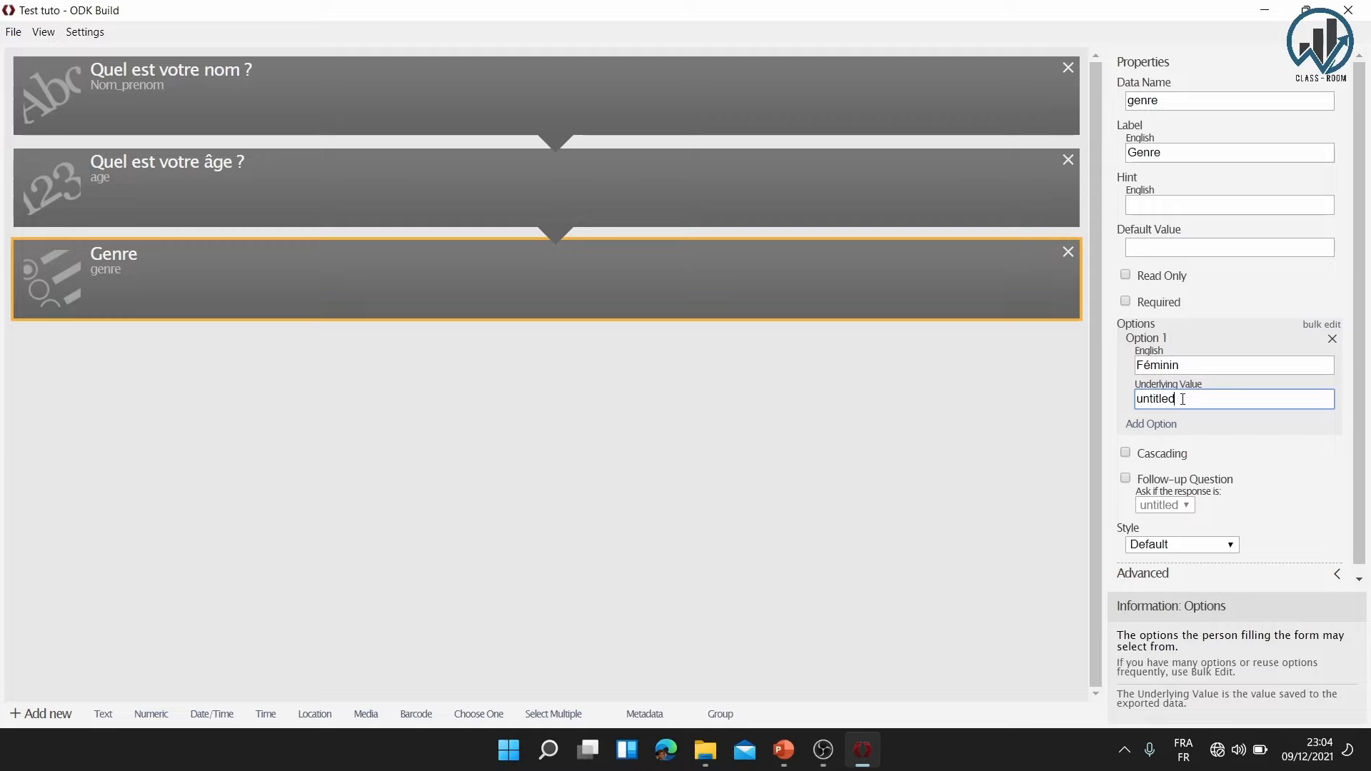
key("ctrl+a")
key("BackSpace")
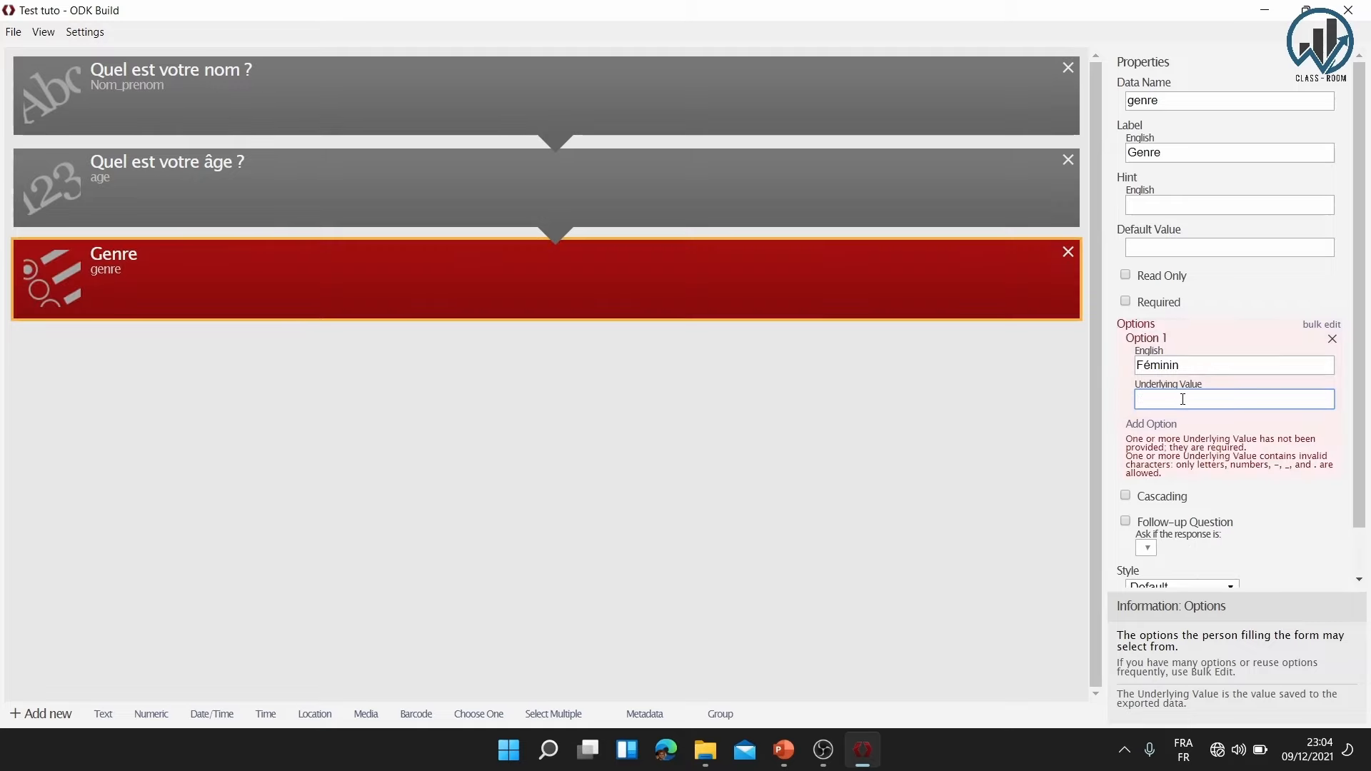
type("1")
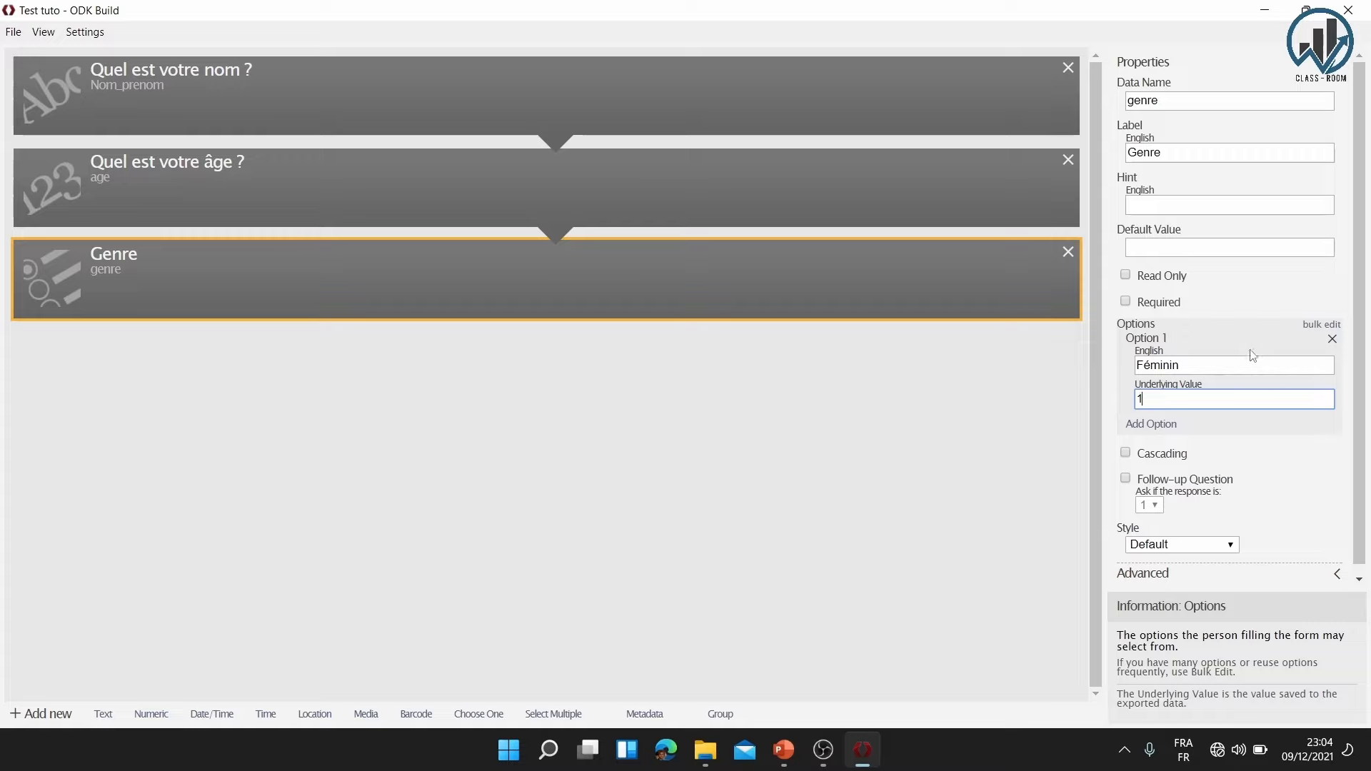
Add a second option to the Genre question labelled Masculin with underlying value 2
left_click(1161, 428)
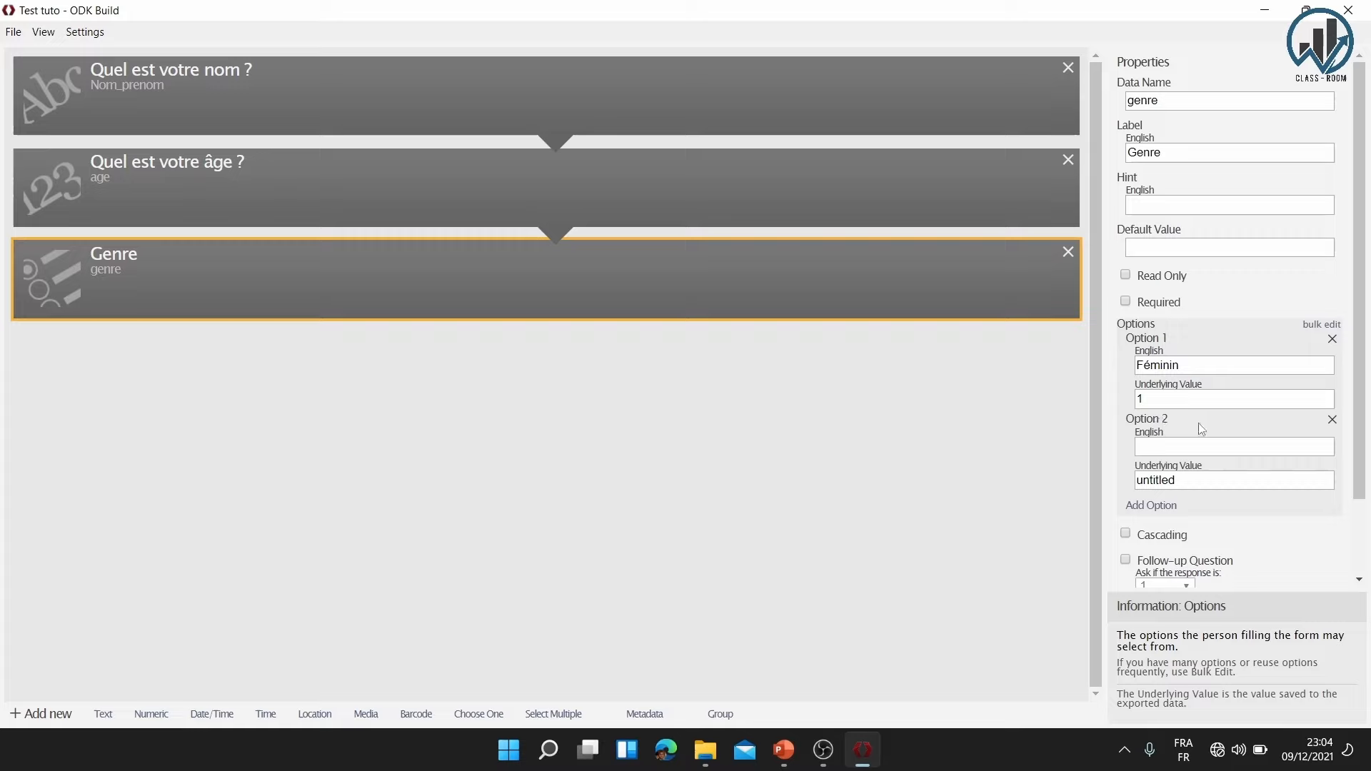
left_click(1166, 446)
type("Masc")
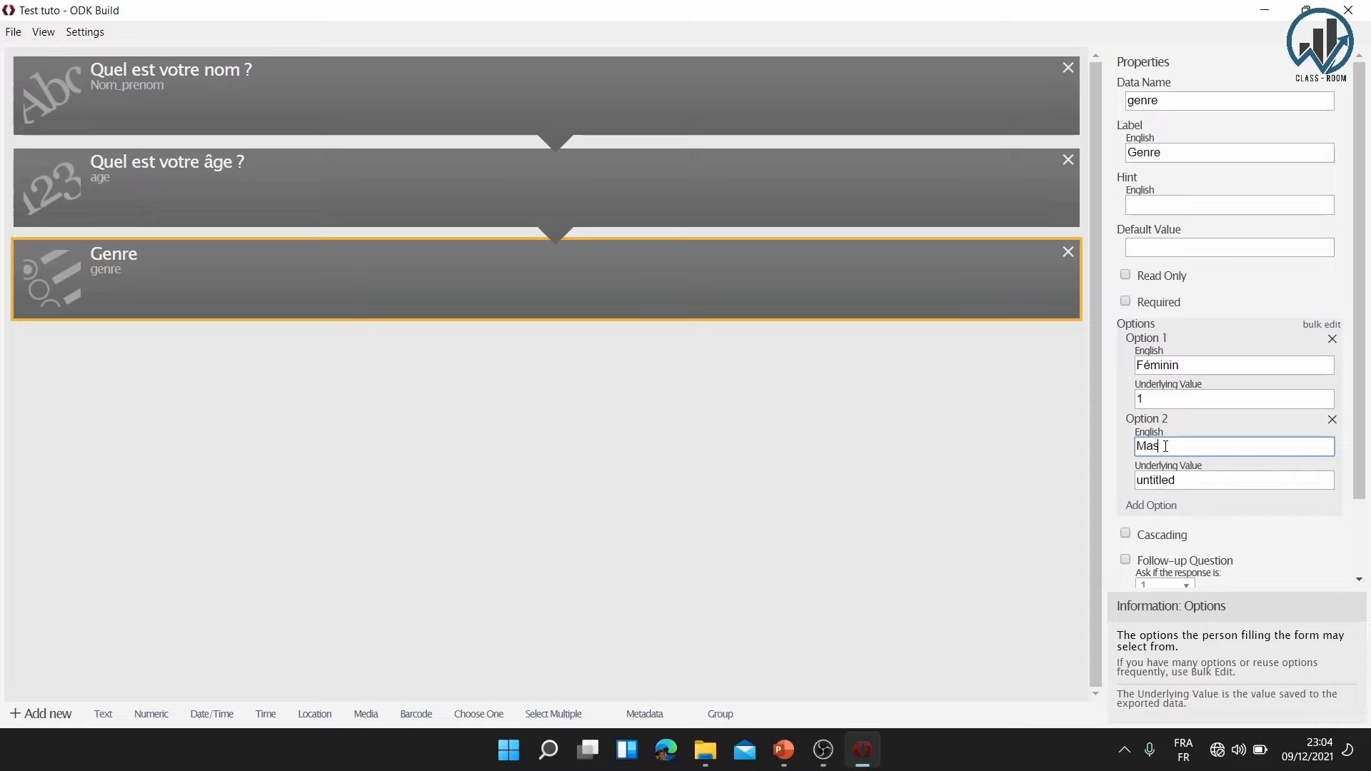
type("ulin")
left_click(1204, 482)
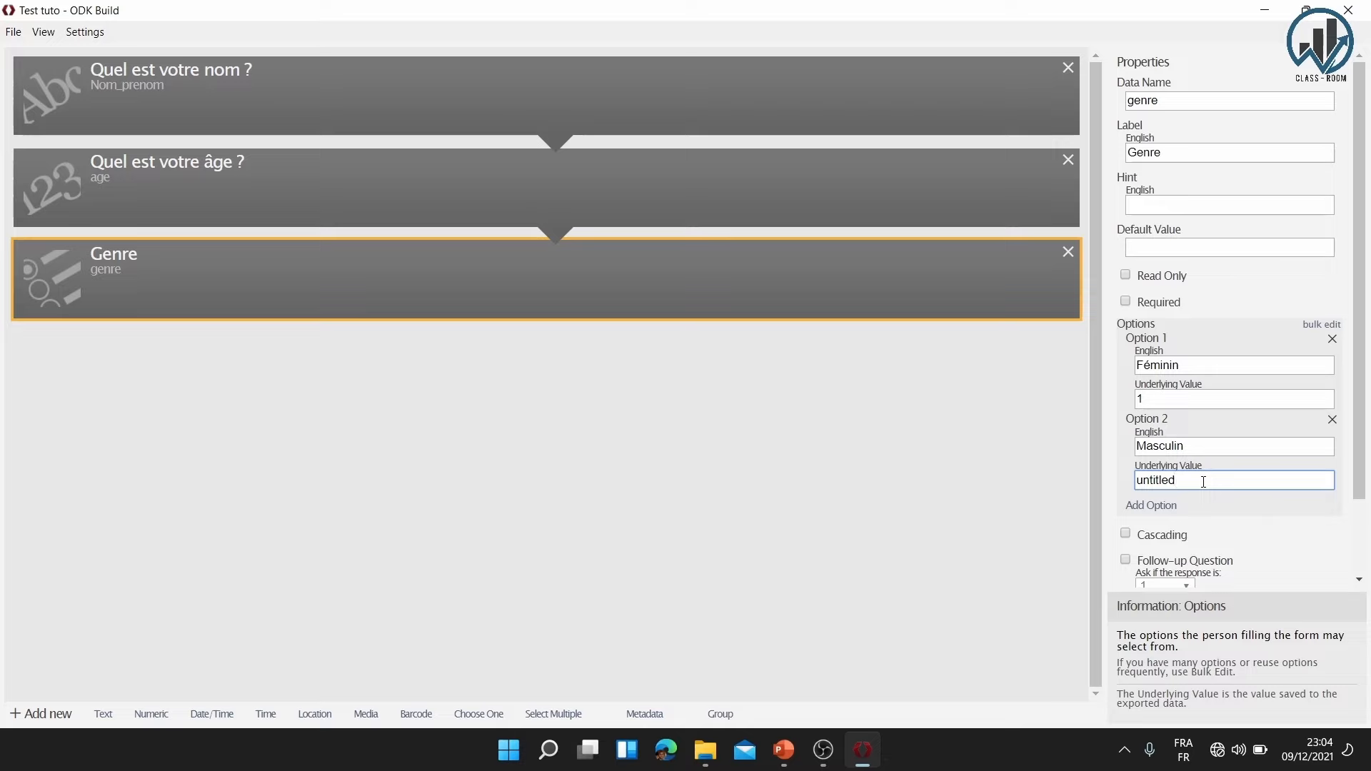
key("BackSpace")
key("BackSpace")
key("BackSpace")
key("BackSpace")
key("BackSpace")
key("BackSpace")
key("BackSpace")
key("BackSpace")
type("2")
Add a blank third option to the Genre question and remove it again
left_click(1153, 505)
scroll(1233, 550, "down", 1)
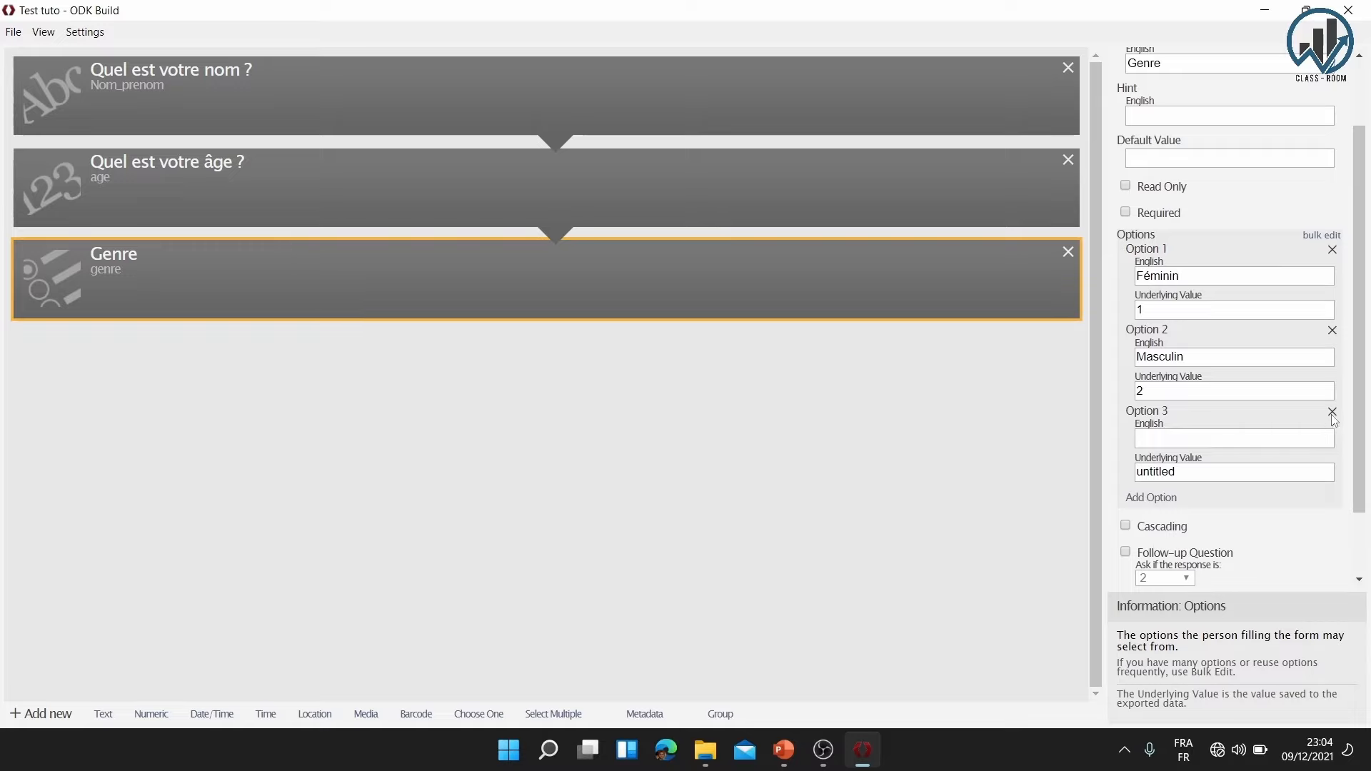
left_click(1333, 413)
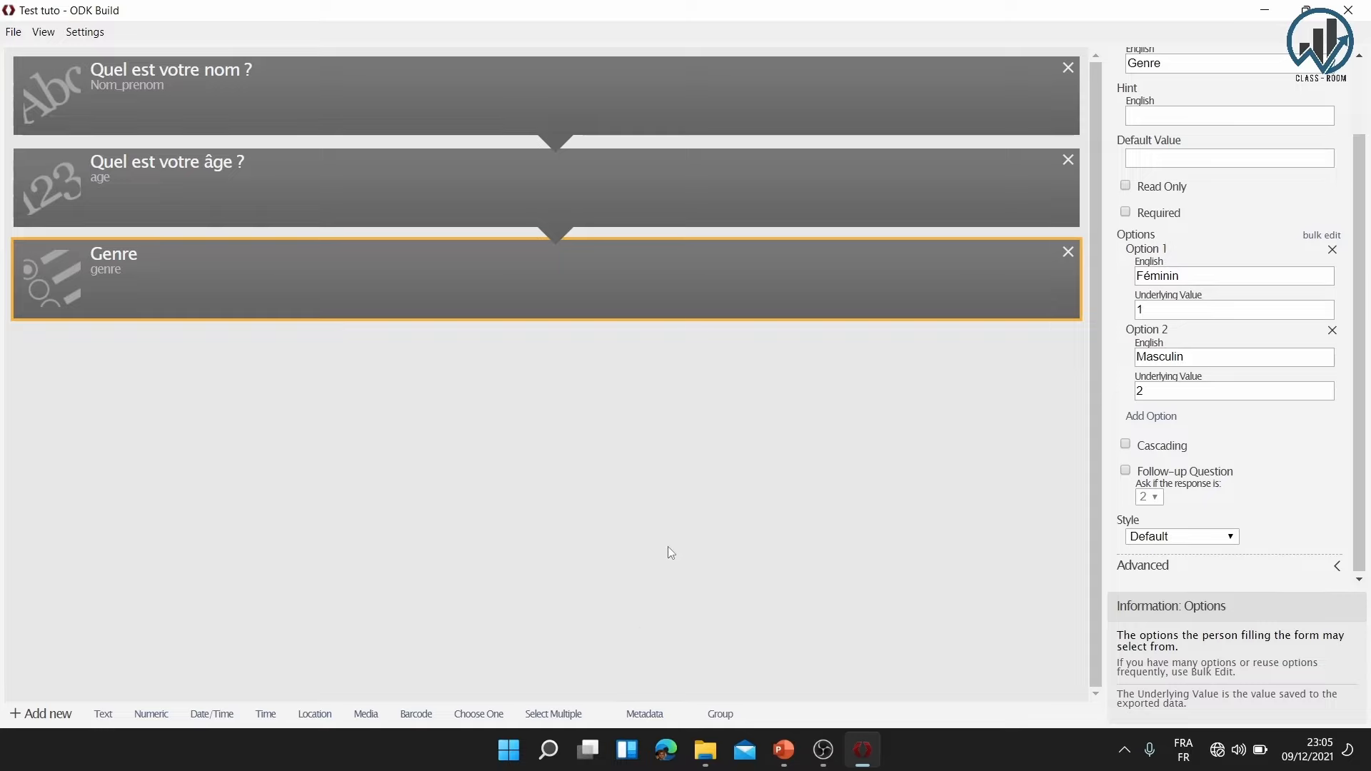
Add a Select Multiple question below the Genre question and set its data name to Activites
left_click(569, 715)
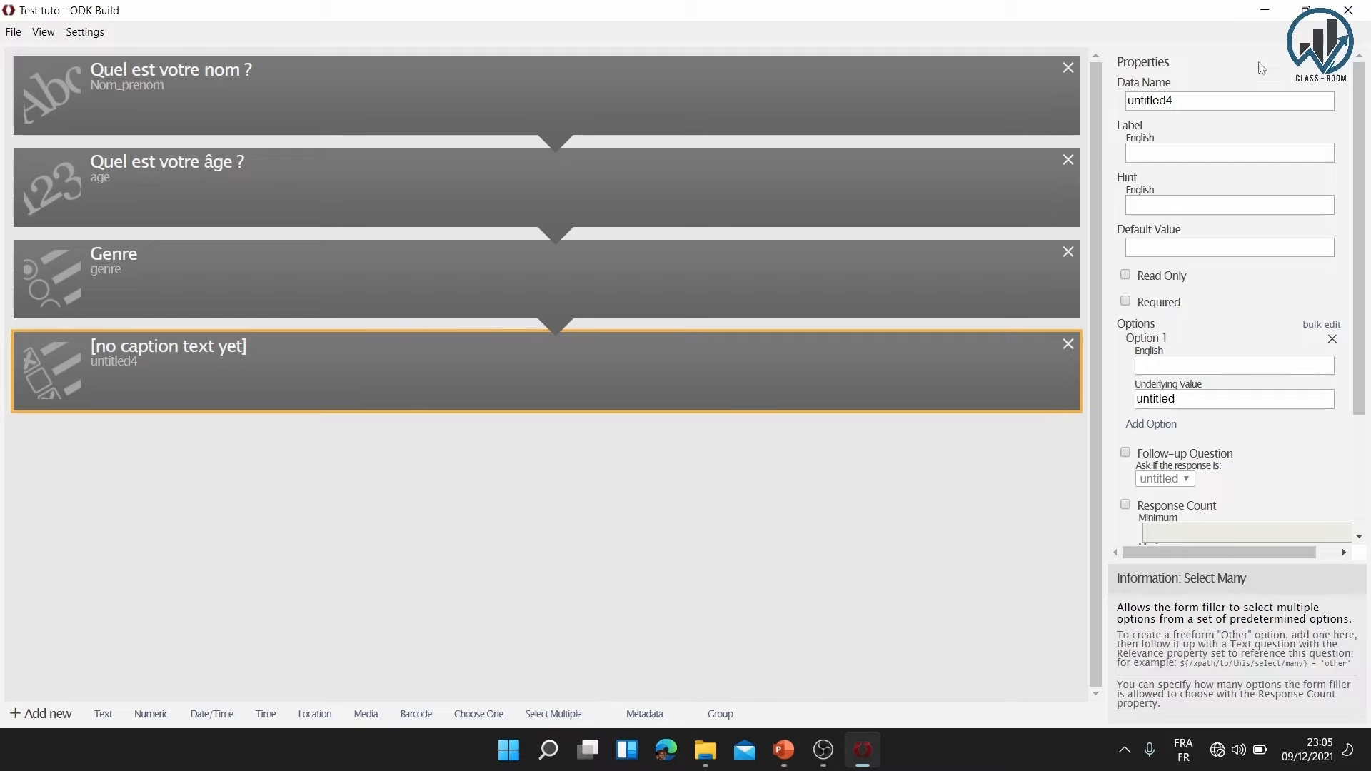
left_click(1199, 107)
key("BackSpace")
key("BackSpace")
key("BackSpace")
key("BackSpace")
key("BackSpace")
key("BackSpace")
key("BackSpace")
key("BackSpace")
key("BackSpace")
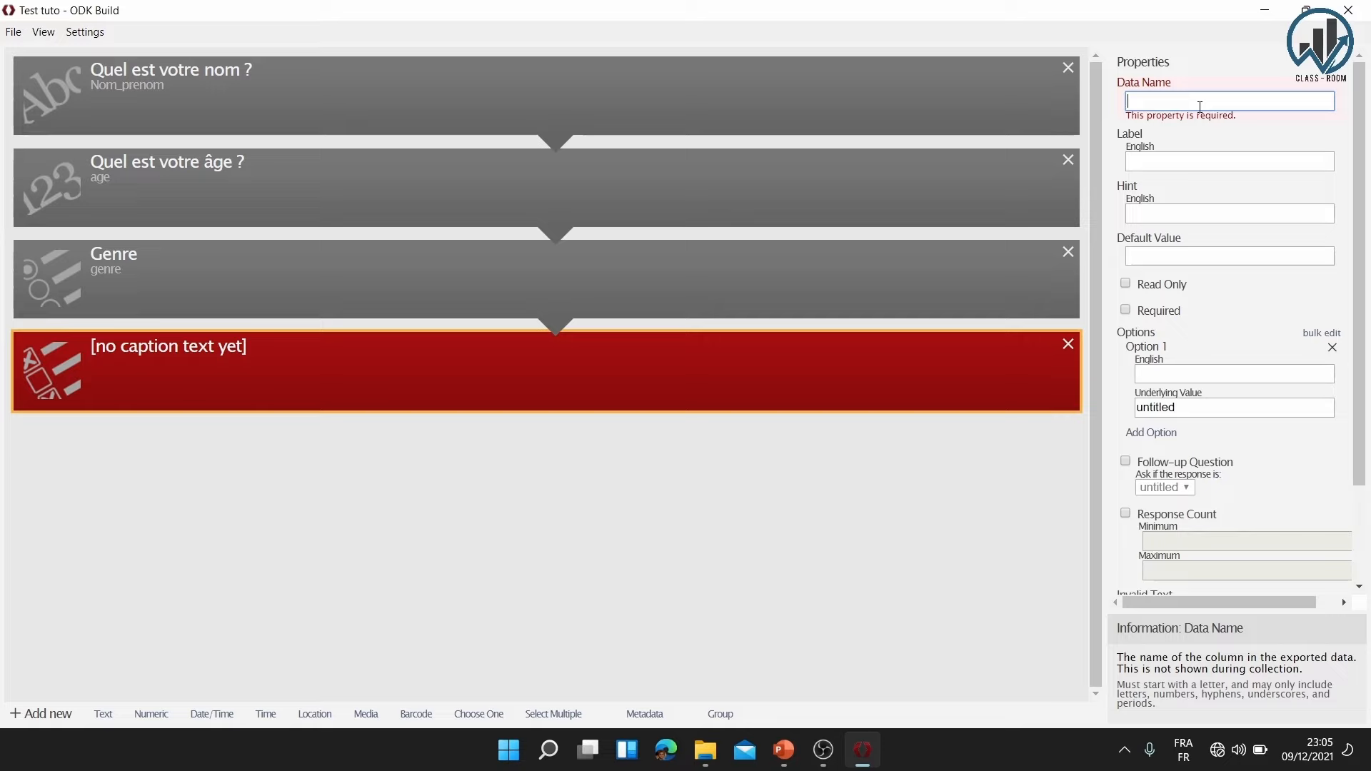
type("Axt")
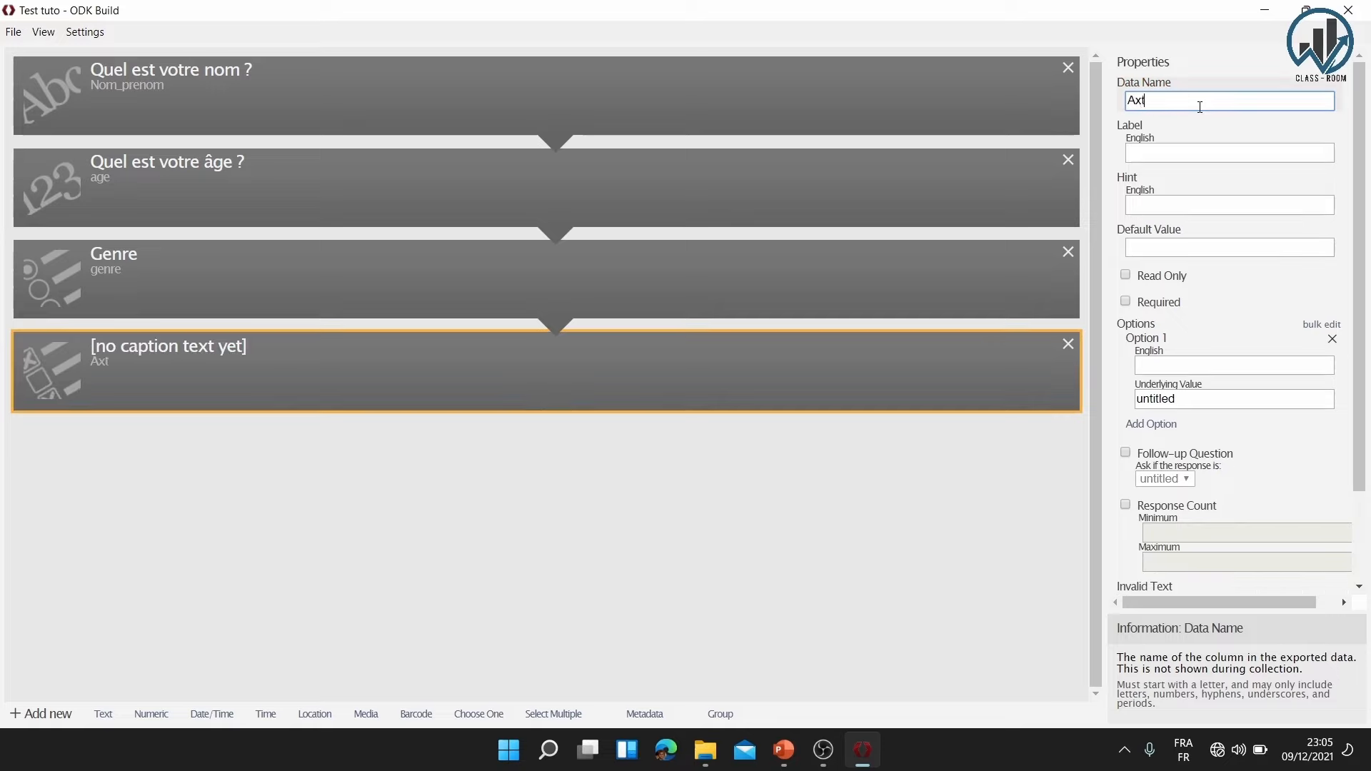
type("ivites")
key("Left")
key("Left")
key("Left")
key("Left")
key("Left")
key("BackSpace")
type("c")
Set the Select Multiple question's English label to "Quelles sont les activités que vous exercez ?"
left_click(1201, 152)
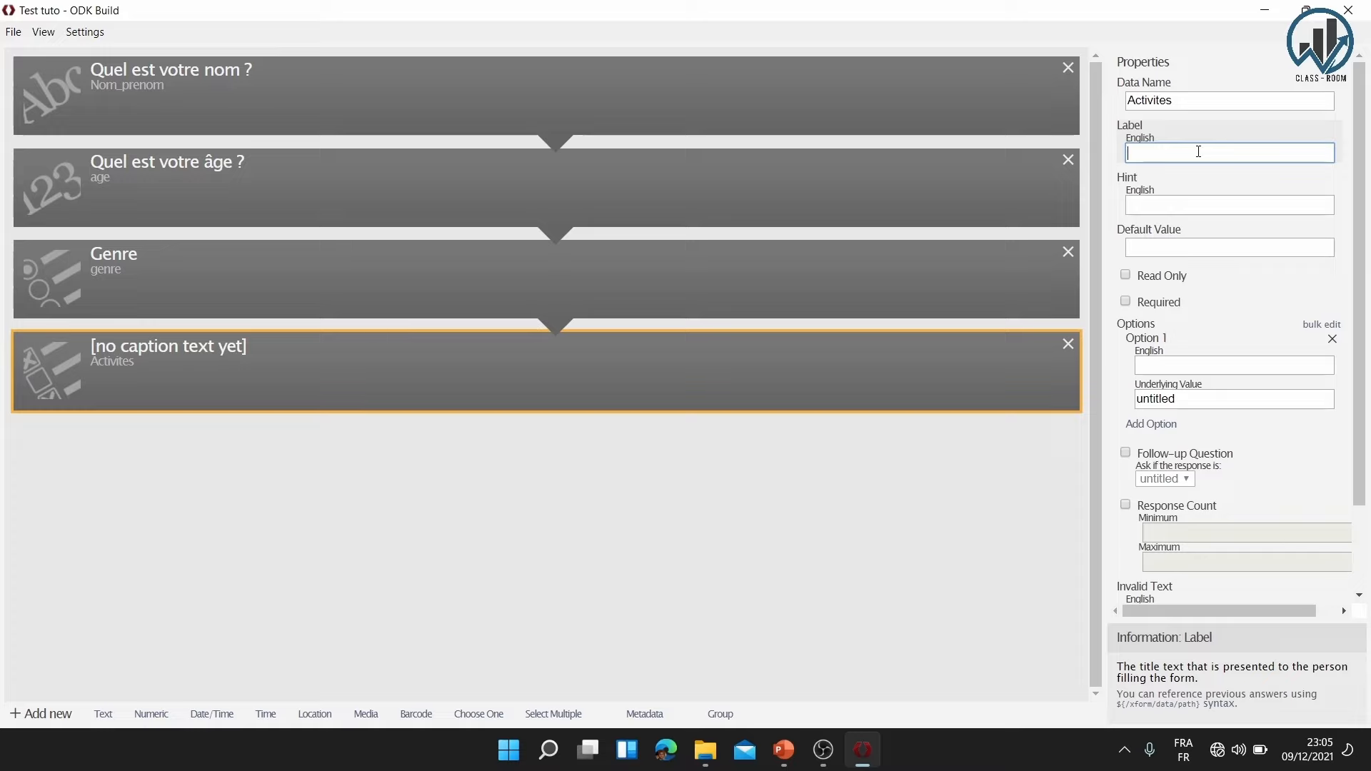
type("Q")
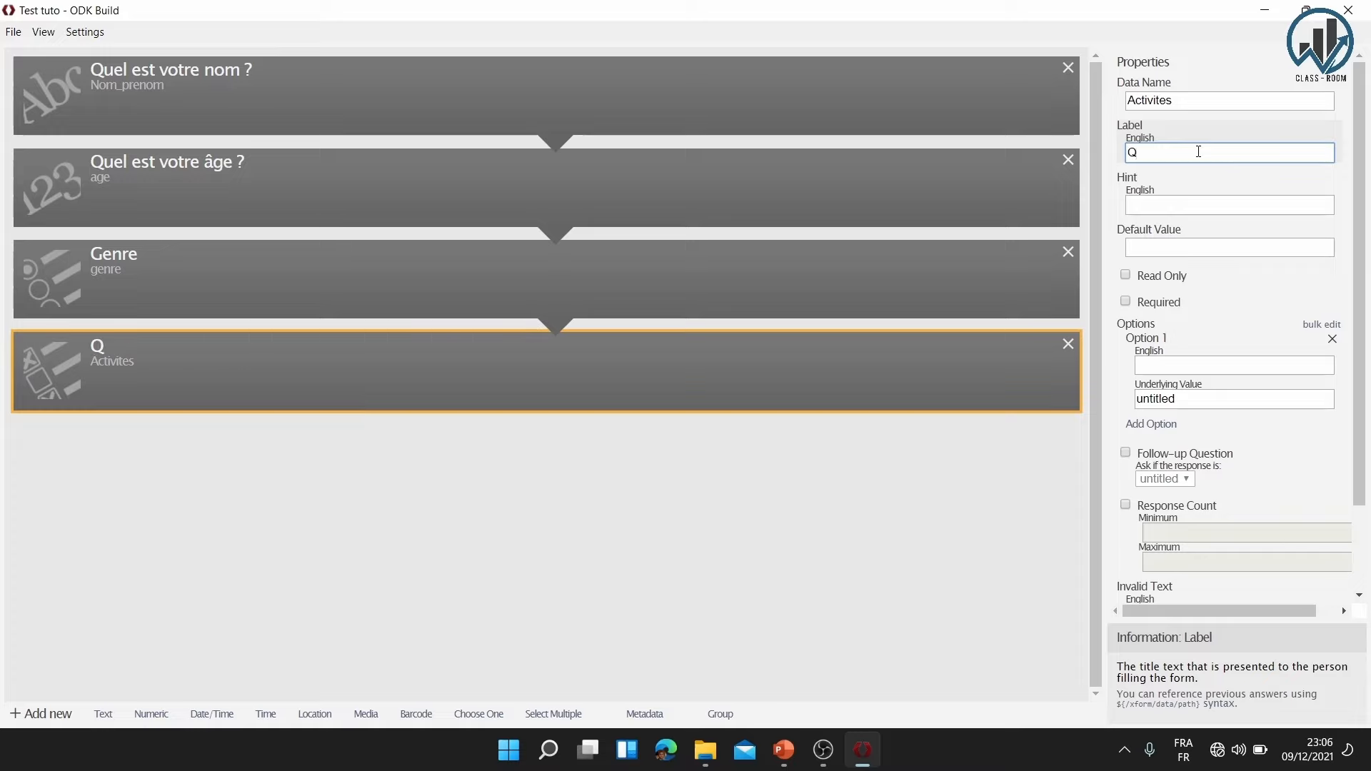
type("uelles sont")
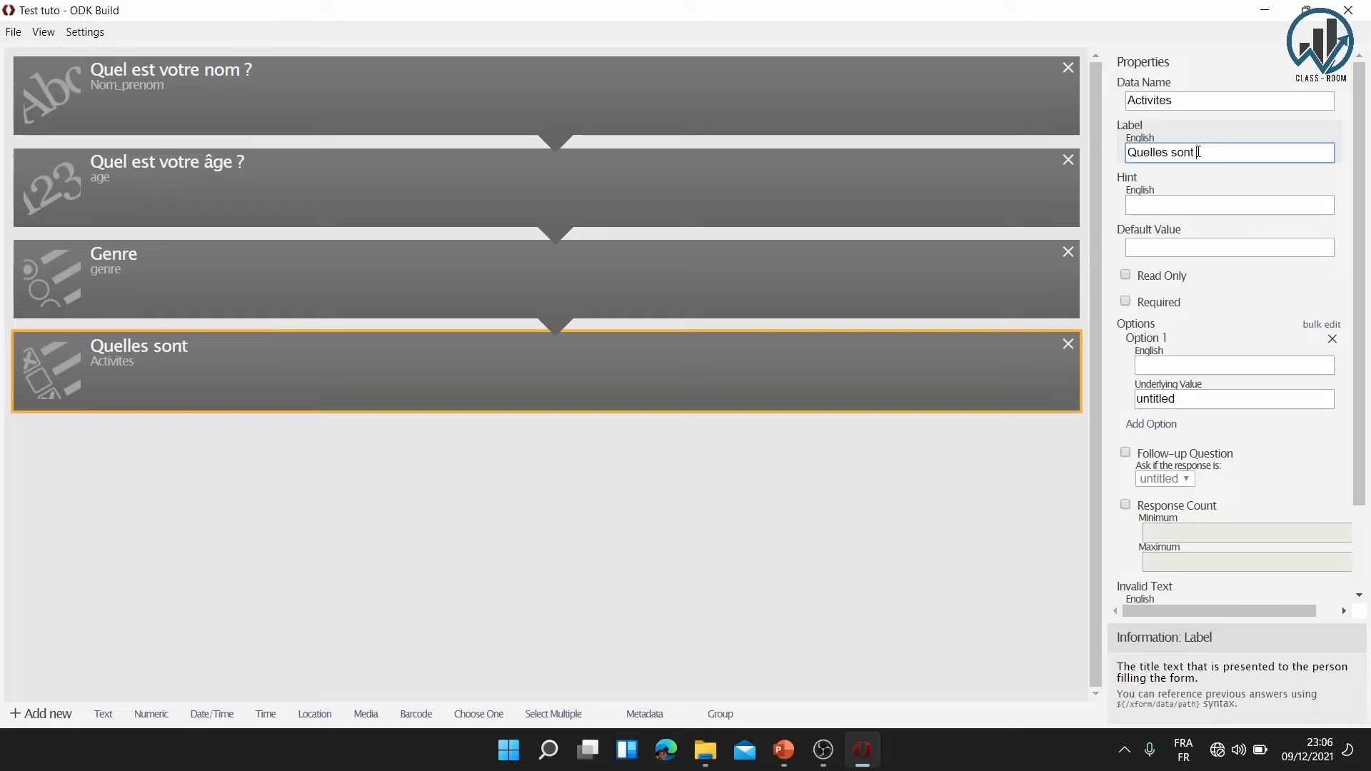
type(" les activit")
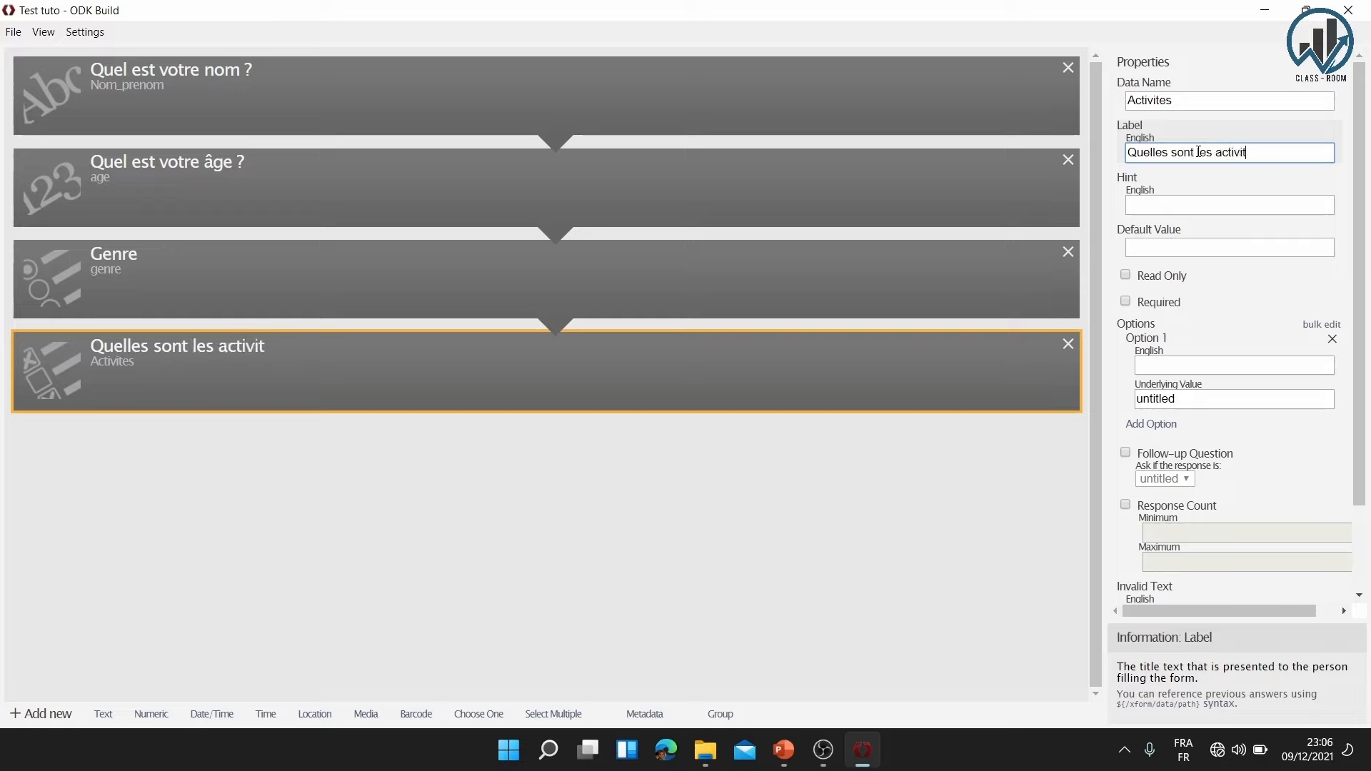
type("és que vous e")
type("x")
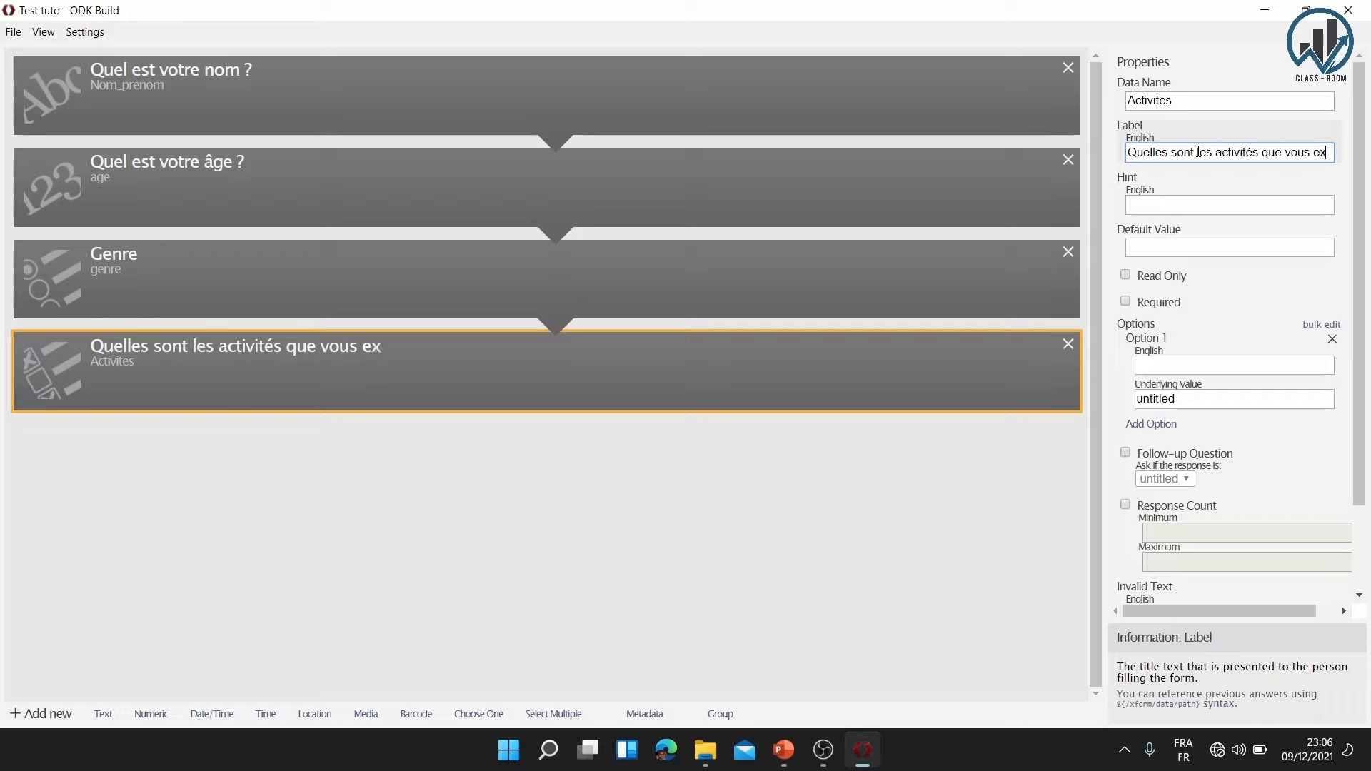
type("erc")
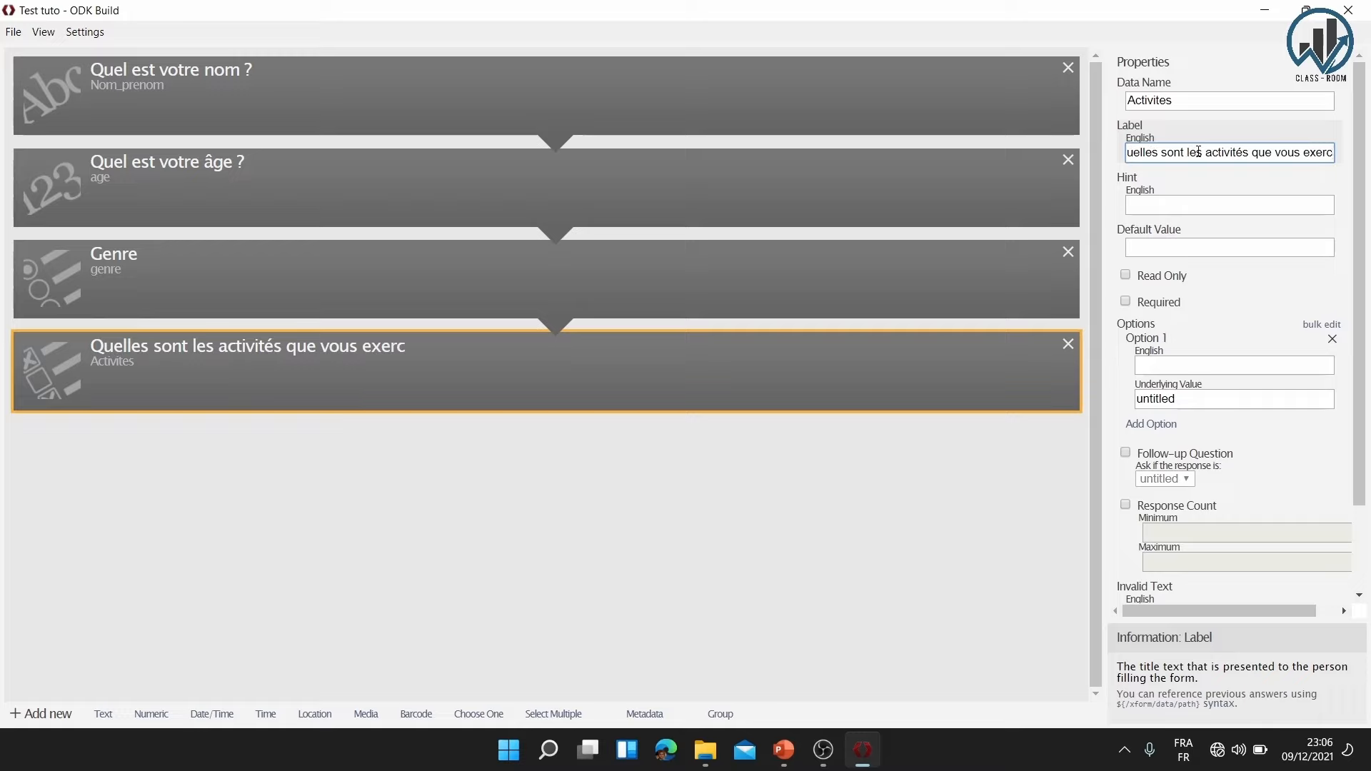
type("ez ")
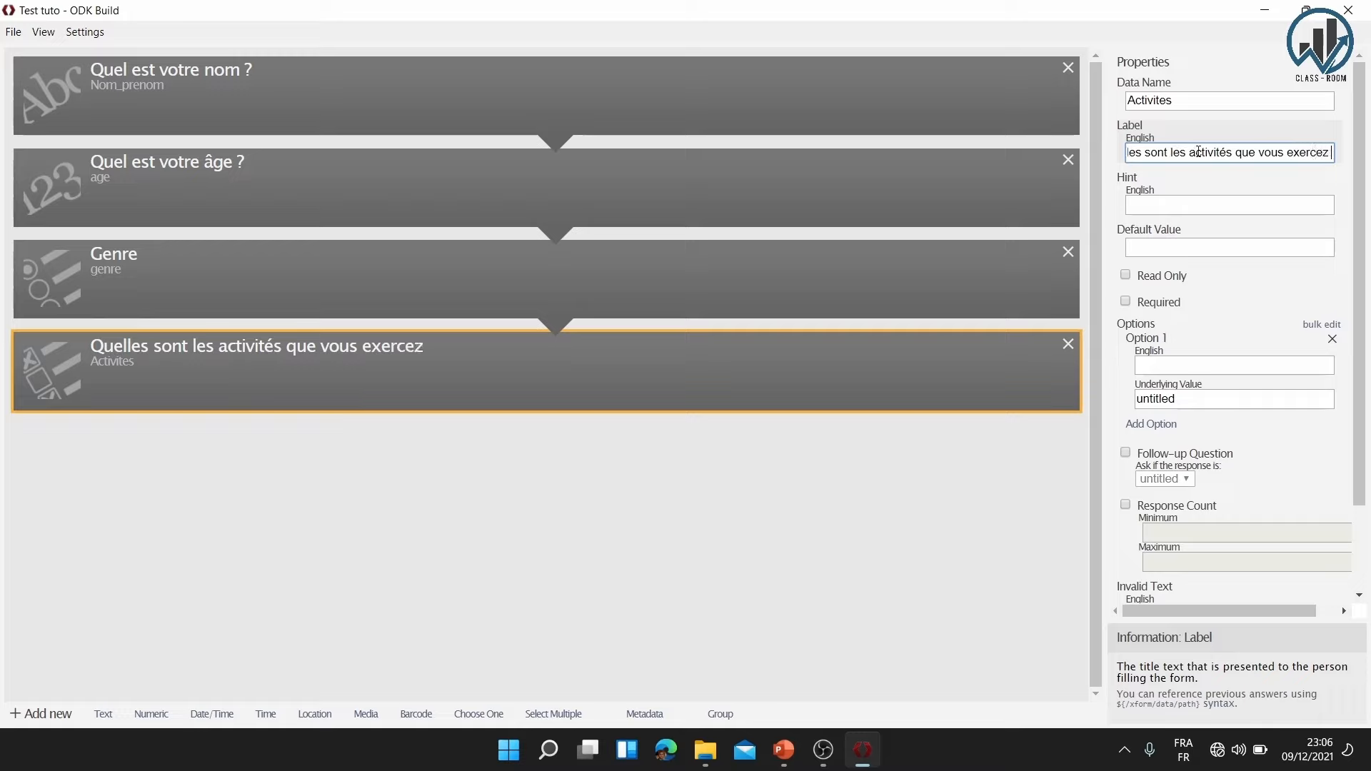
type("?")
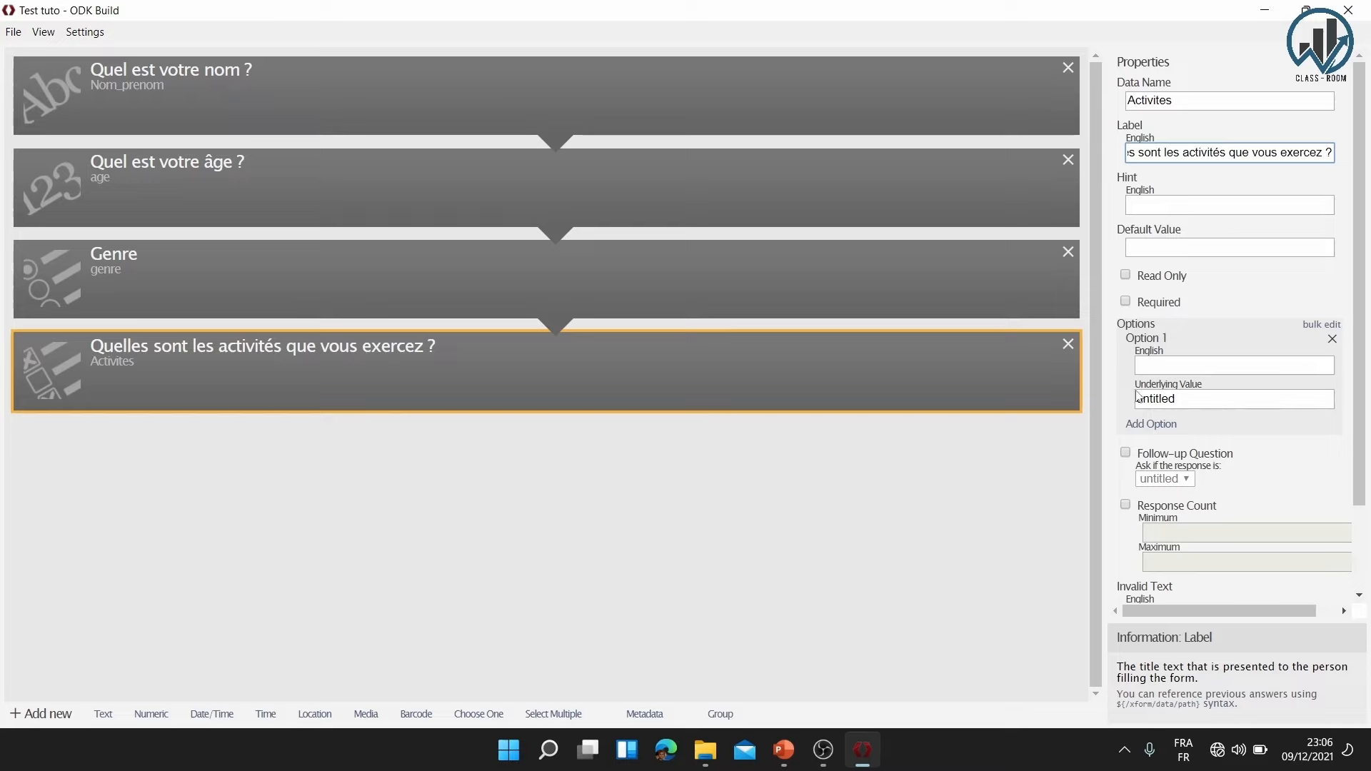
Label the activities question's first option Commerçant and set its underlying value to 1
left_click(1185, 367)
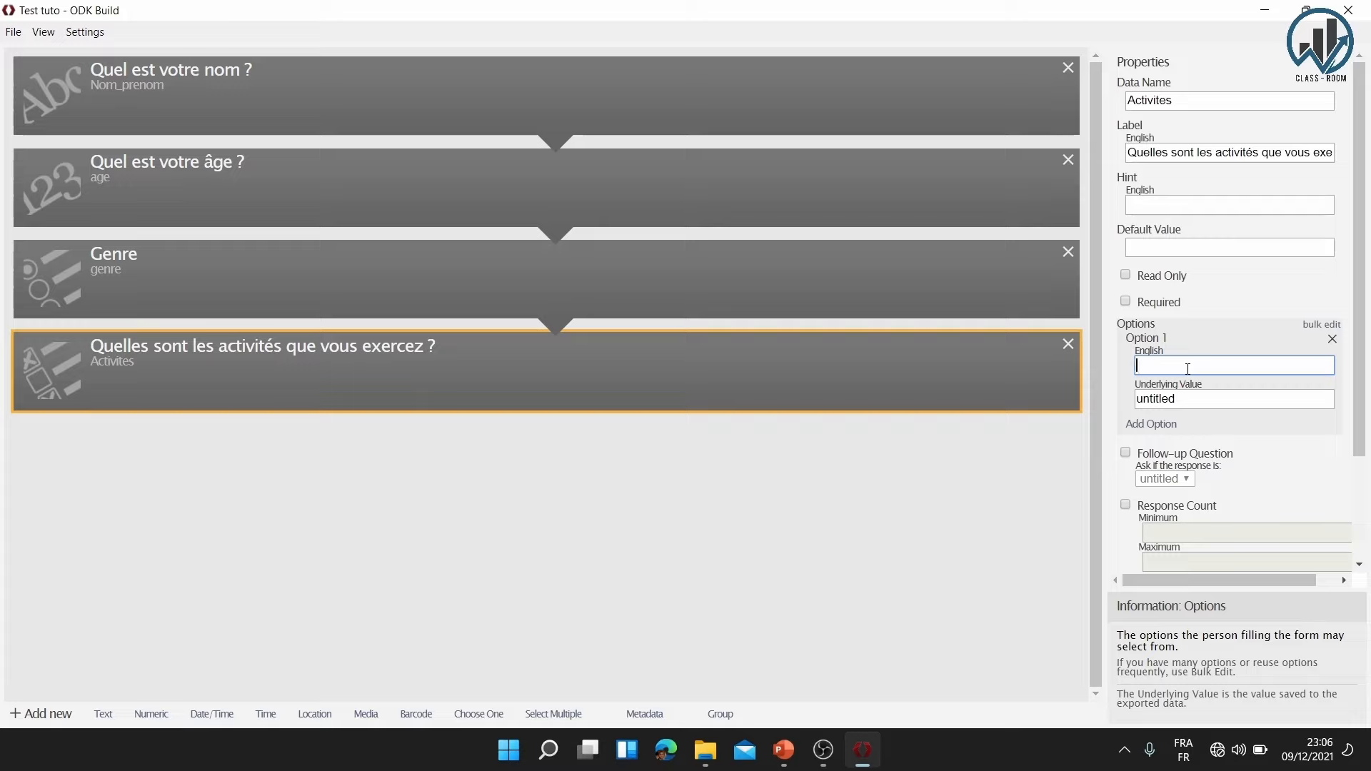
type("C")
type("ommer")
type("c")
type("a")
type("n")
type("t")
left_click(1185, 402)
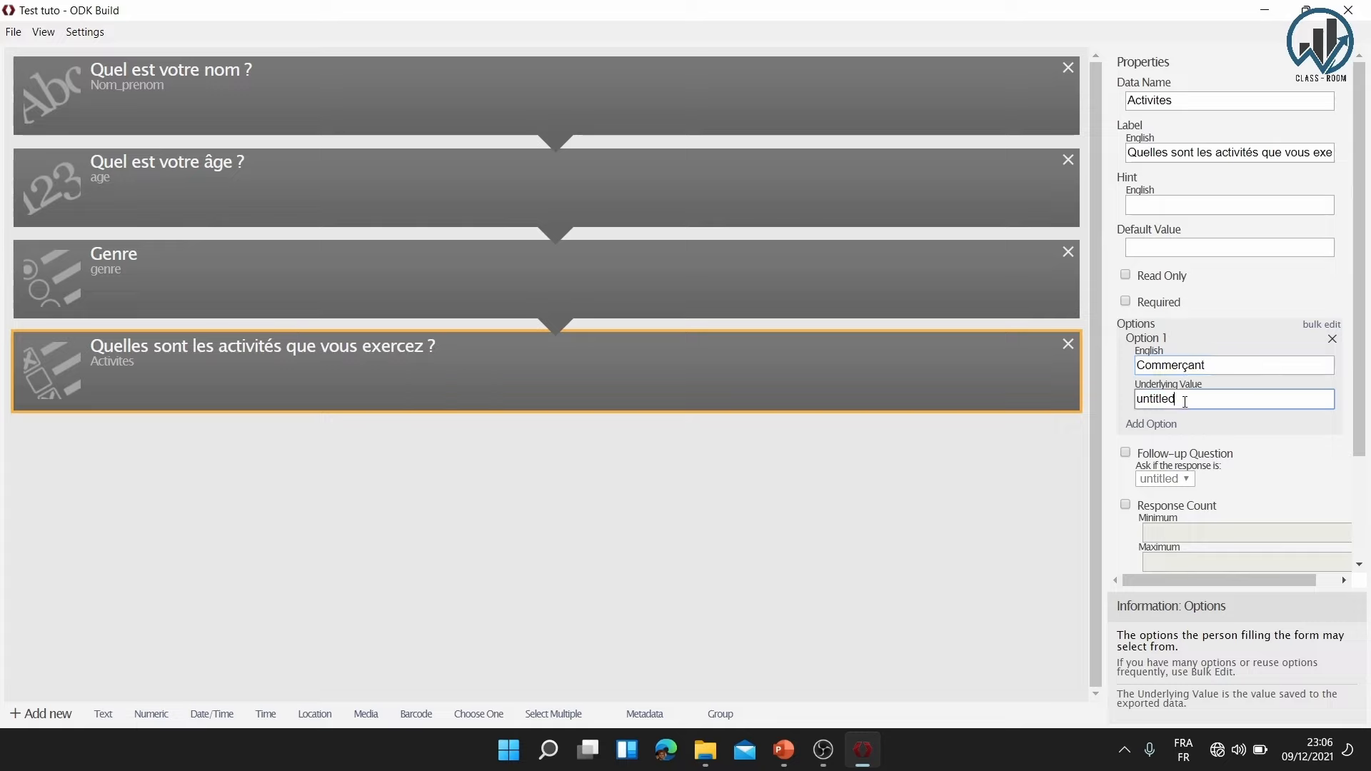
key("BackSpace")
key("BackSpace")
key("BackSpace")
key("BackSpace")
key("BackSpace")
key("BackSpace")
key("BackSpace")
key("BackSpace")
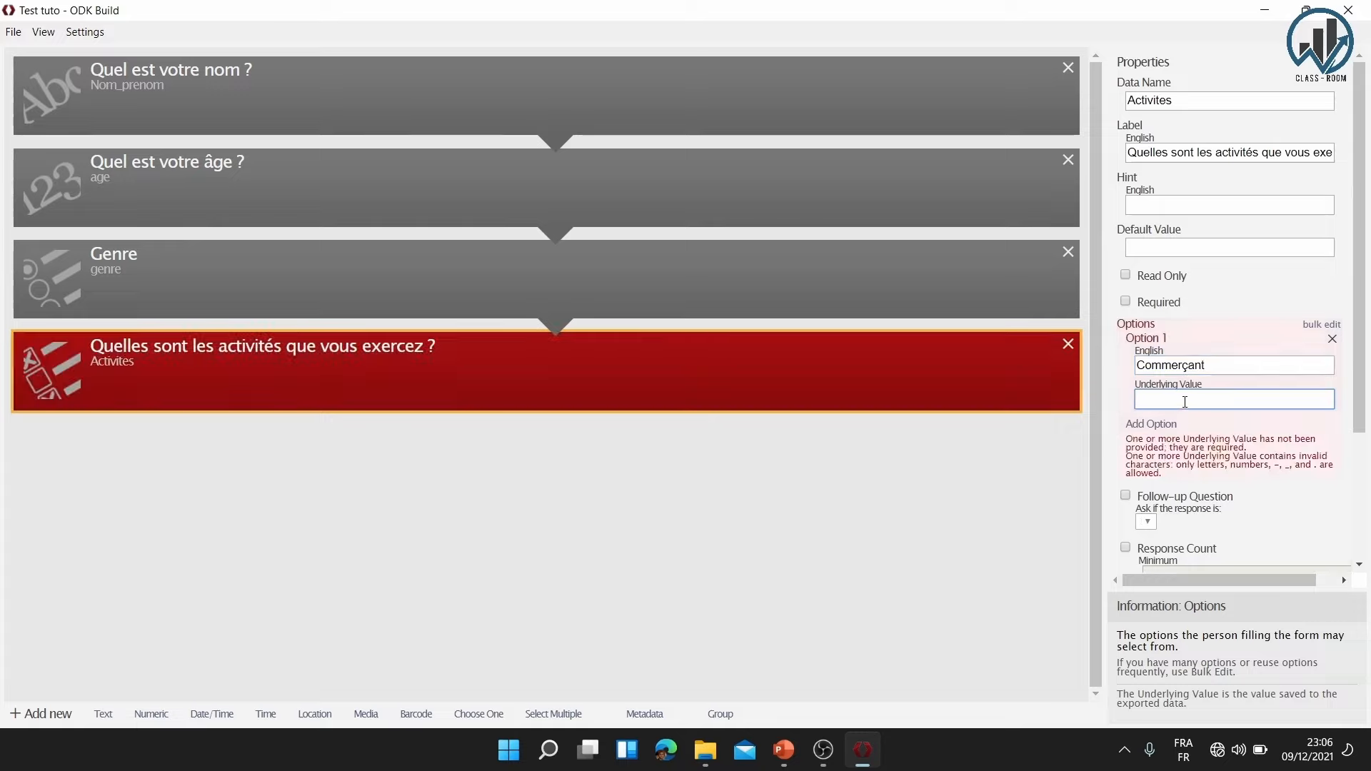
type("1")
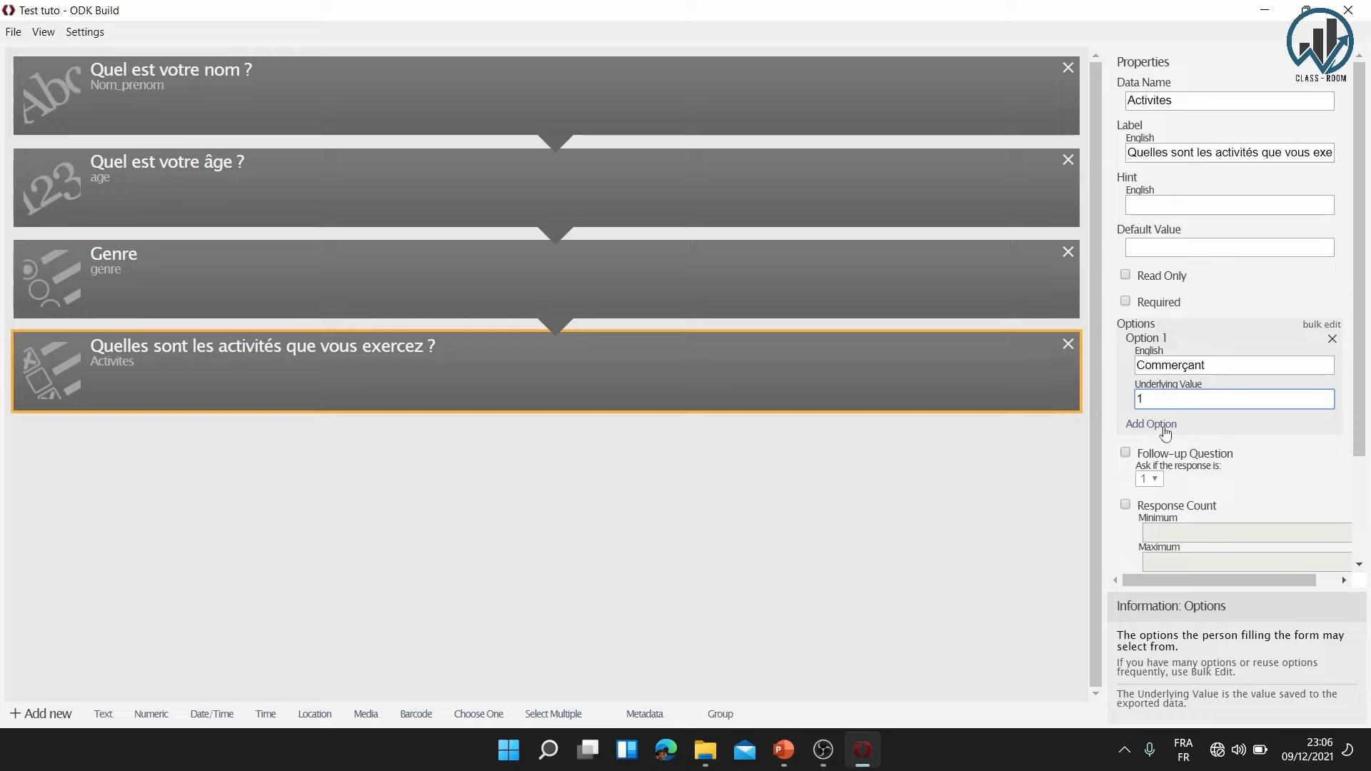
Add a second option to the activities question, labelled Agriculteur with underlying value 2
left_click(1160, 425)
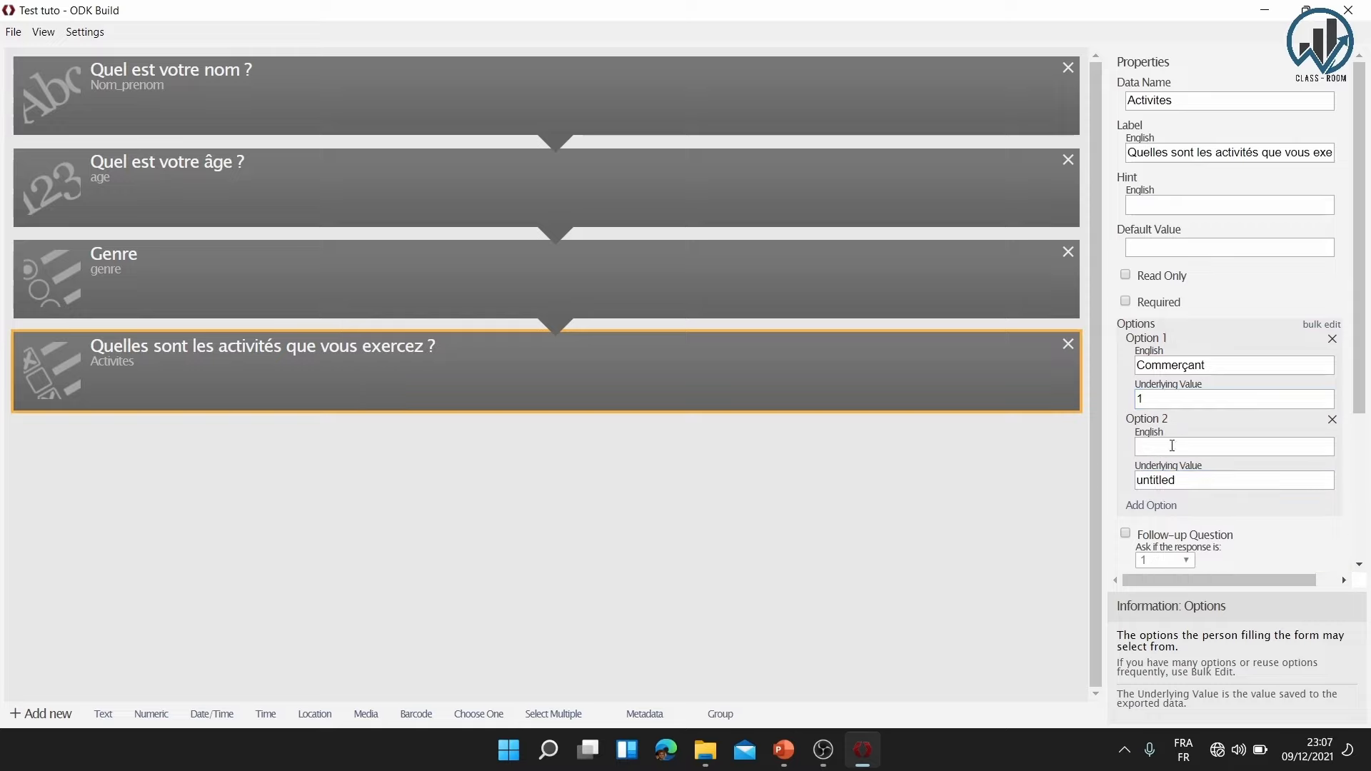
left_click(1156, 447)
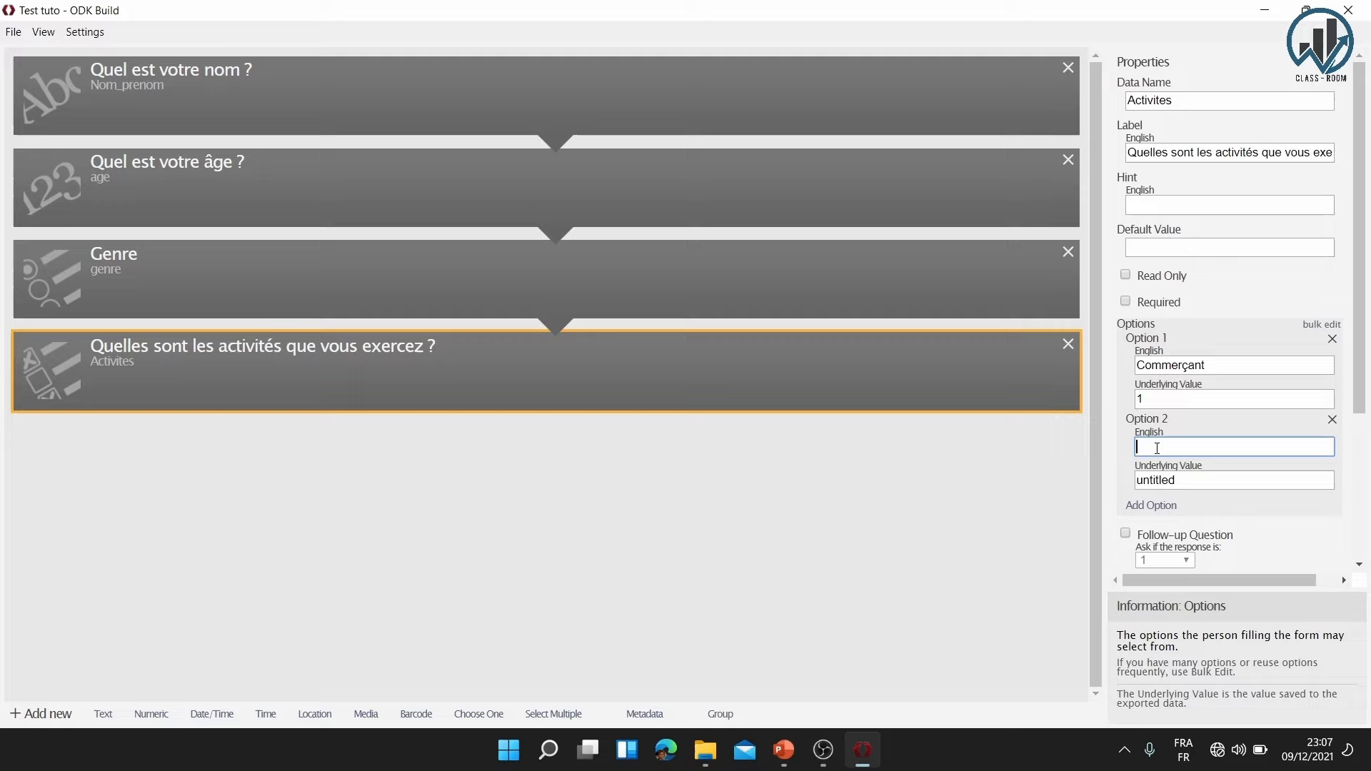
type("Agriculteur")
left_click(1202, 476)
key("BackSpace")
key("BackSpace")
key("BackSpace")
key("BackSpace")
key("BackSpace")
key("BackSpace")
key("BackSpace")
key("BackSpace")
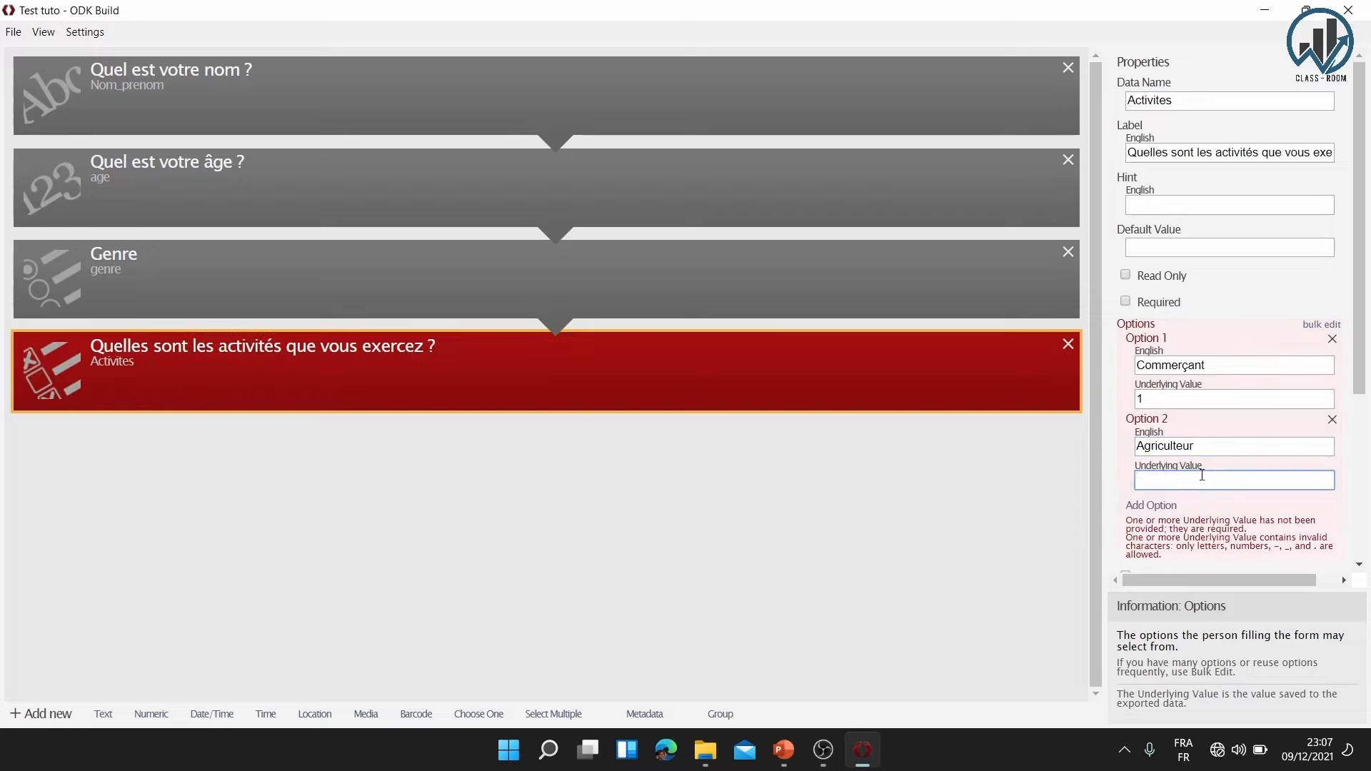
type("2")
Add a third option to the activities question, labelled Fonctionnaire with underlying value 3
left_click(1176, 506)
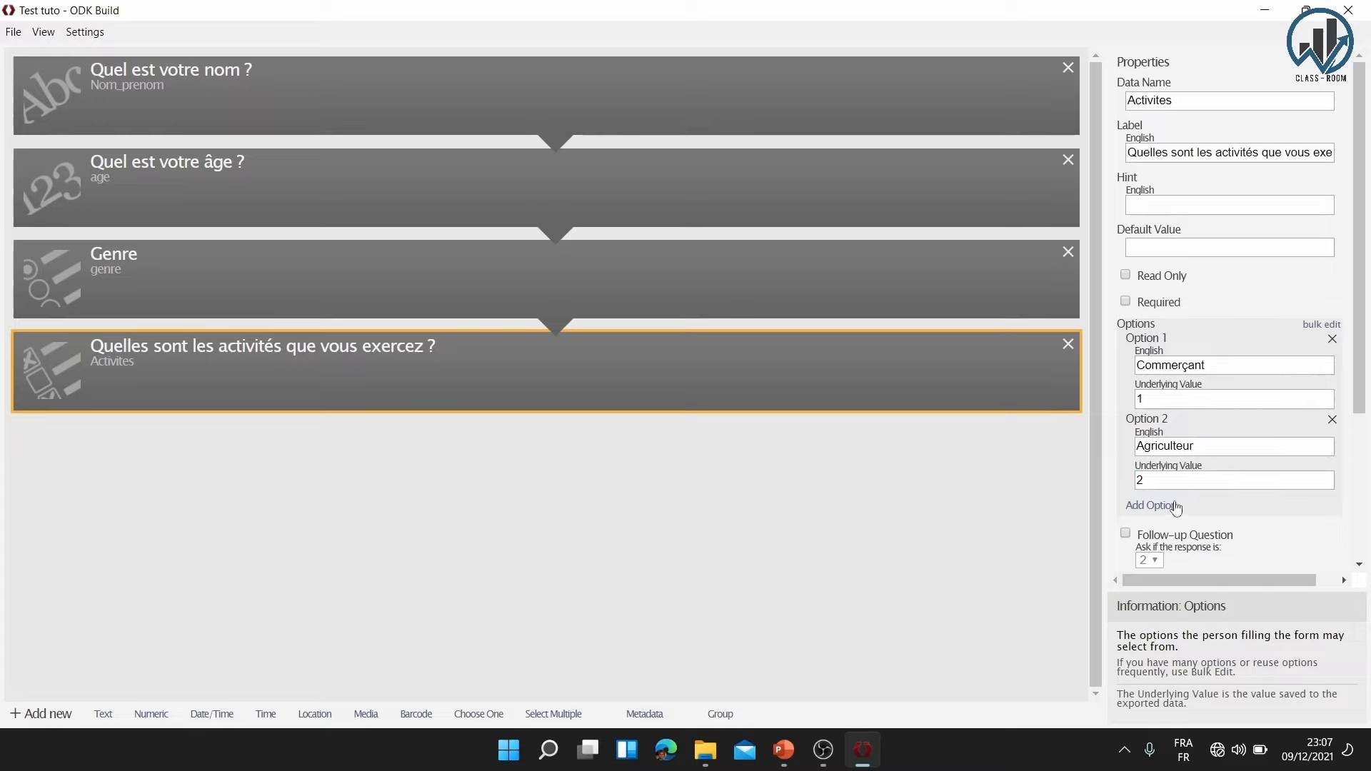
left_click(1176, 507)
scroll(1203, 480, "down", 1)
left_click(1179, 439)
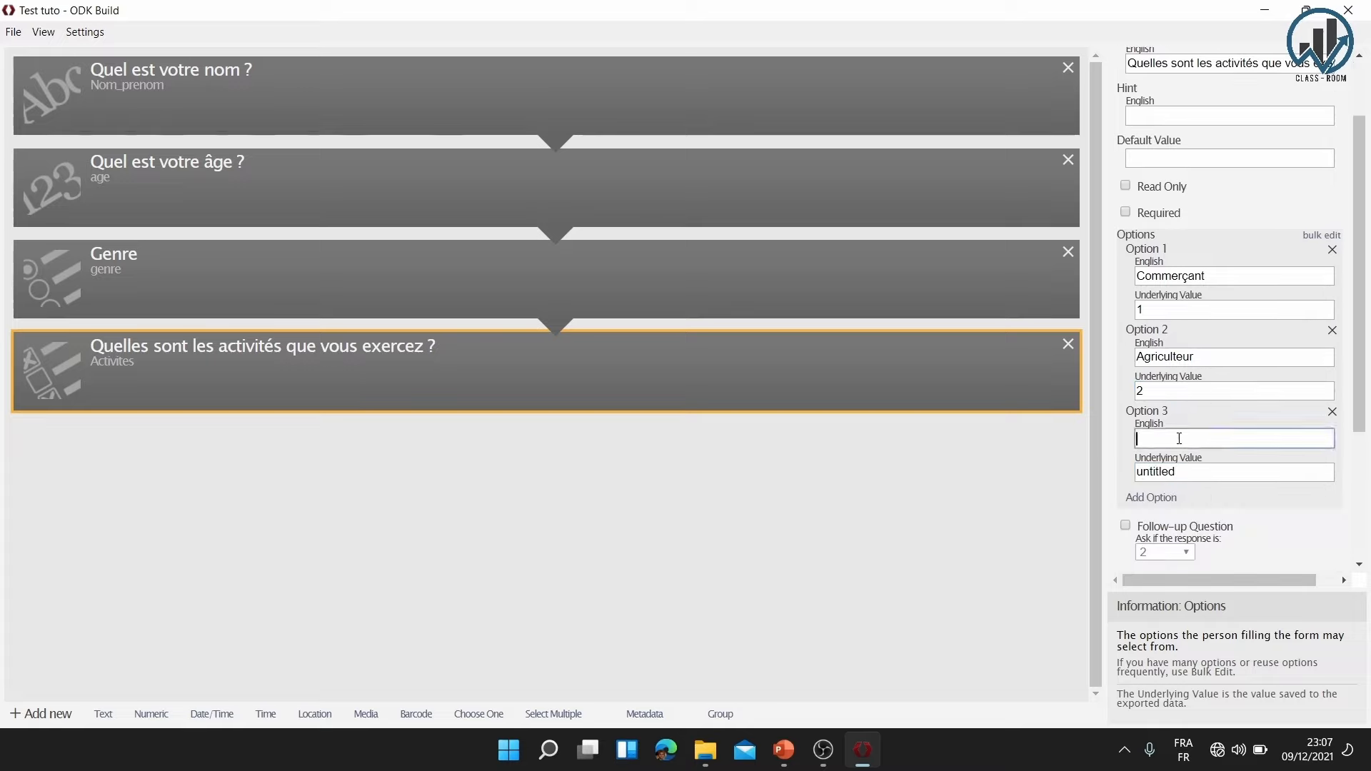
type("Fonctionnaire")
left_click(1193, 472)
key("BackSpace")
key("BackSpace")
key("BackSpace")
key("BackSpace")
key("BackSpace")
key("BackSpace")
key("BackSpace")
key("BackSpace")
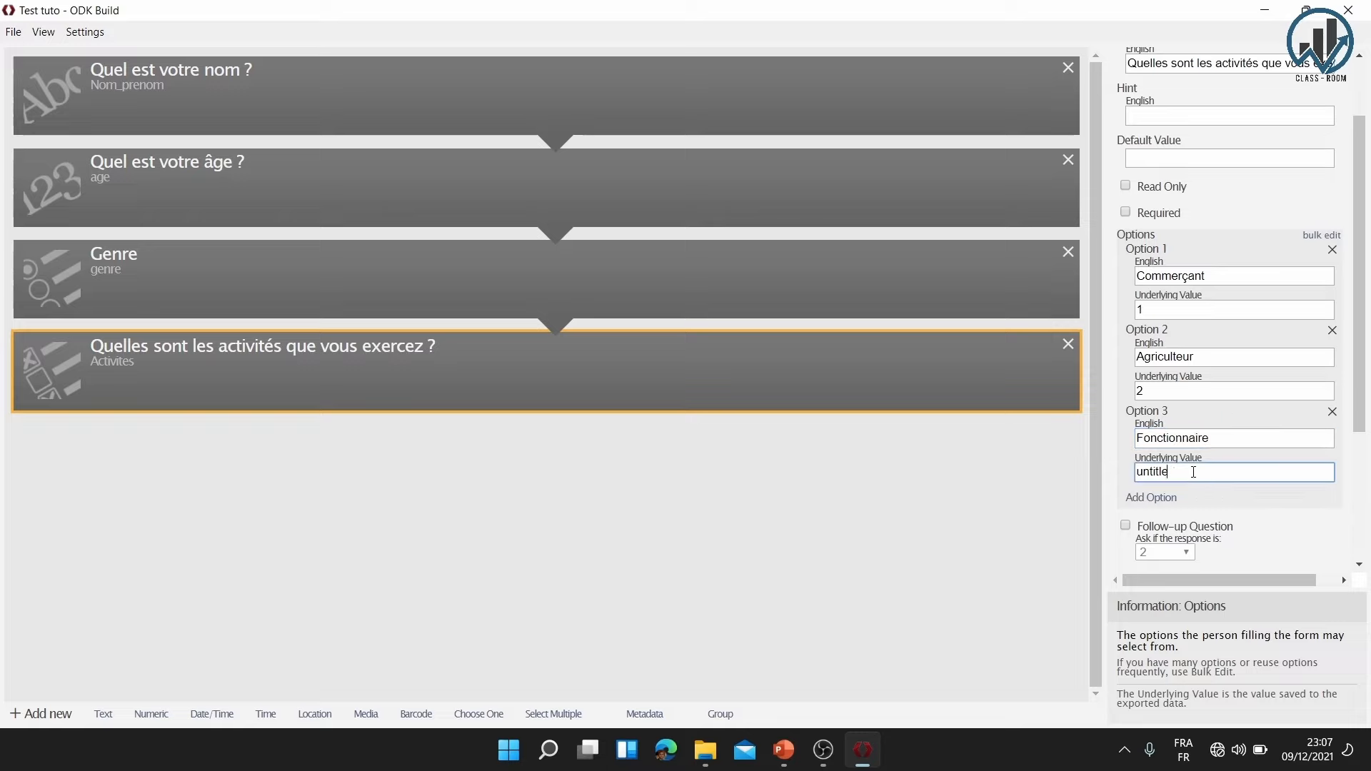
type("3")
Add a fourth option to the activities question, labelled Pêcheur with underlying value 4
left_click(1169, 505)
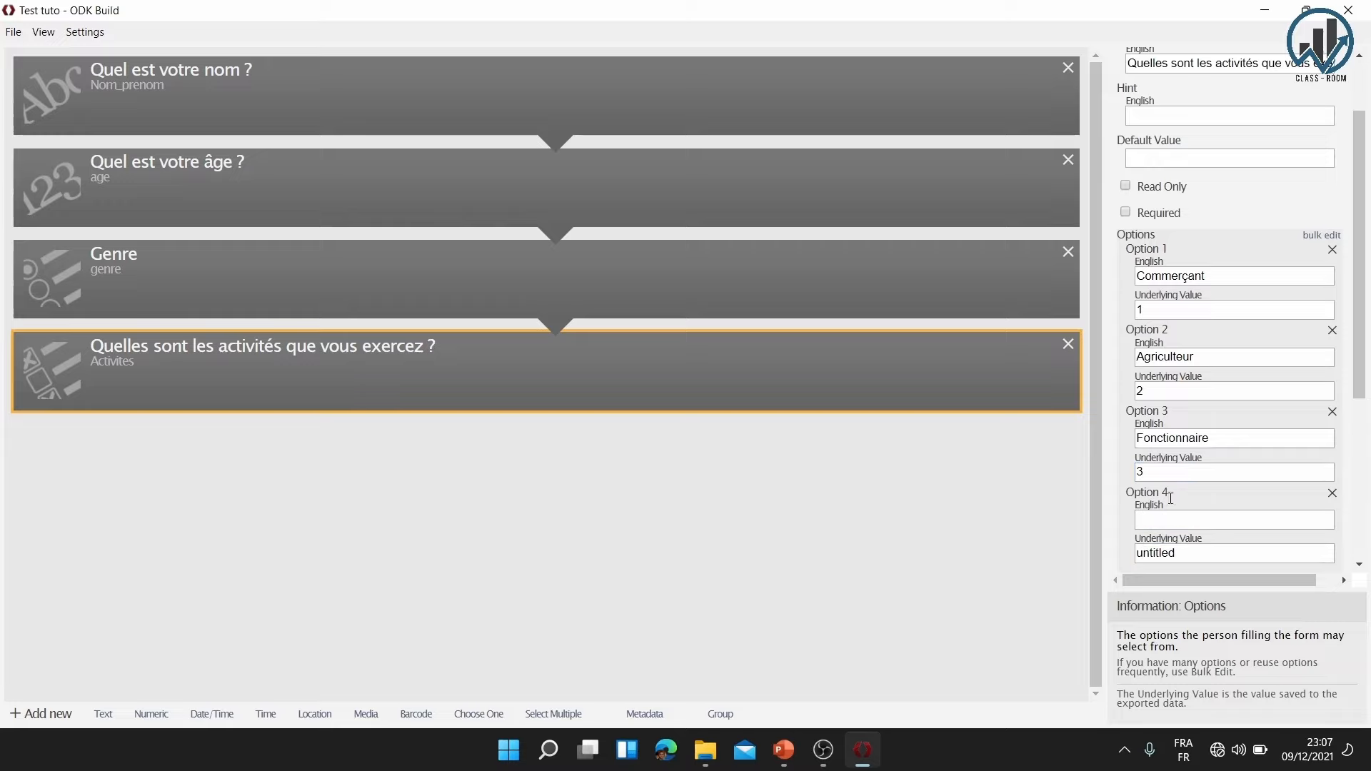
scroll(1171, 500, "down", 1)
left_click(1177, 428)
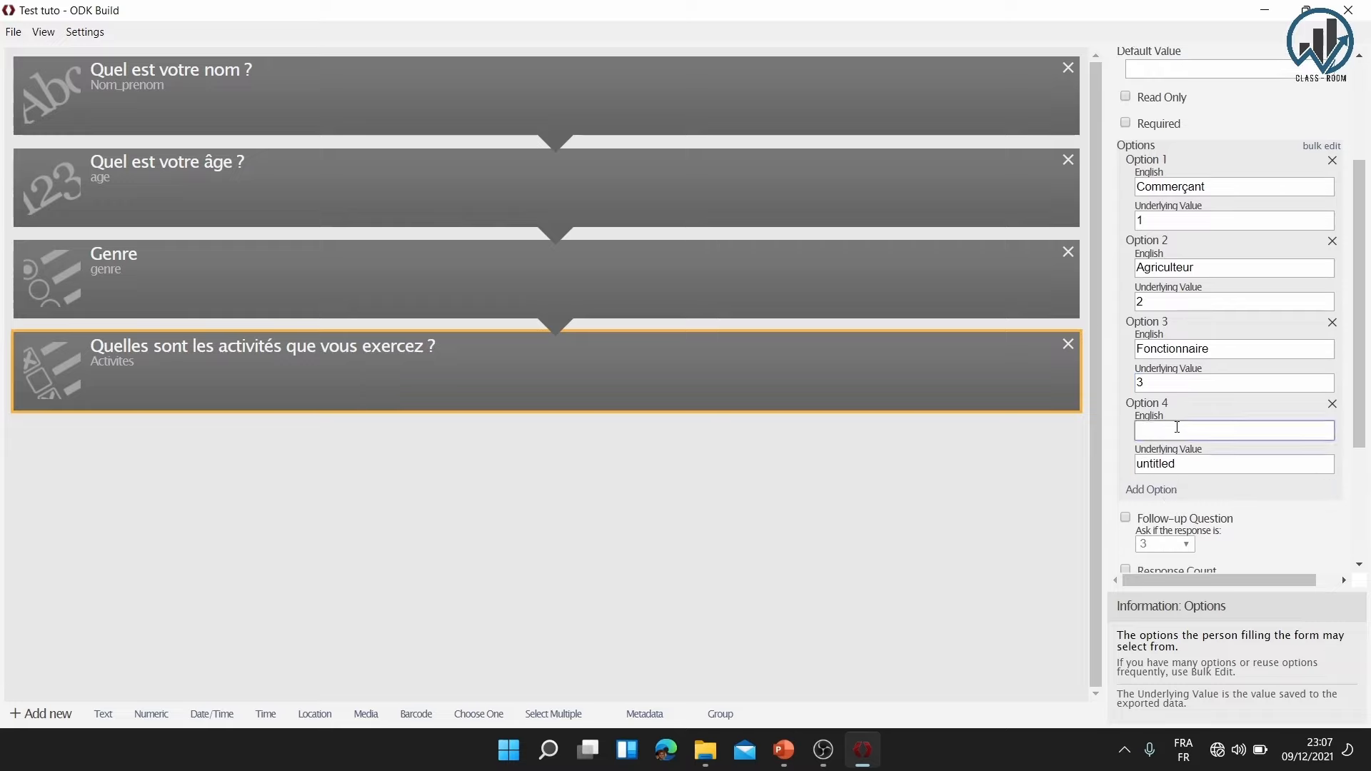
type("F")
type("êche")
type("ur")
left_click(1188, 464)
key("BackSpace")
key("BackSpace")
key("BackSpace")
key("BackSpace")
key("BackSpace")
key("BackSpace")
key("BackSpace")
key("BackSpace")
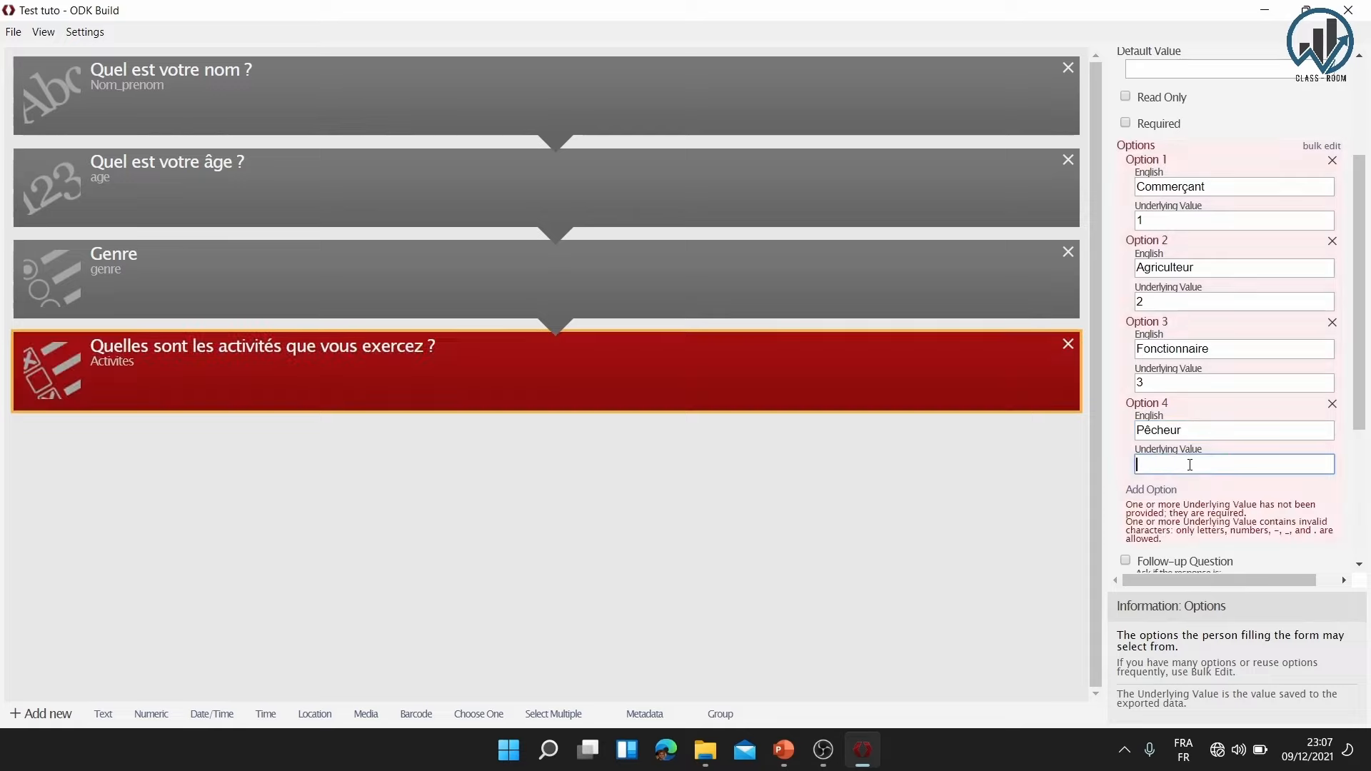
type("4")
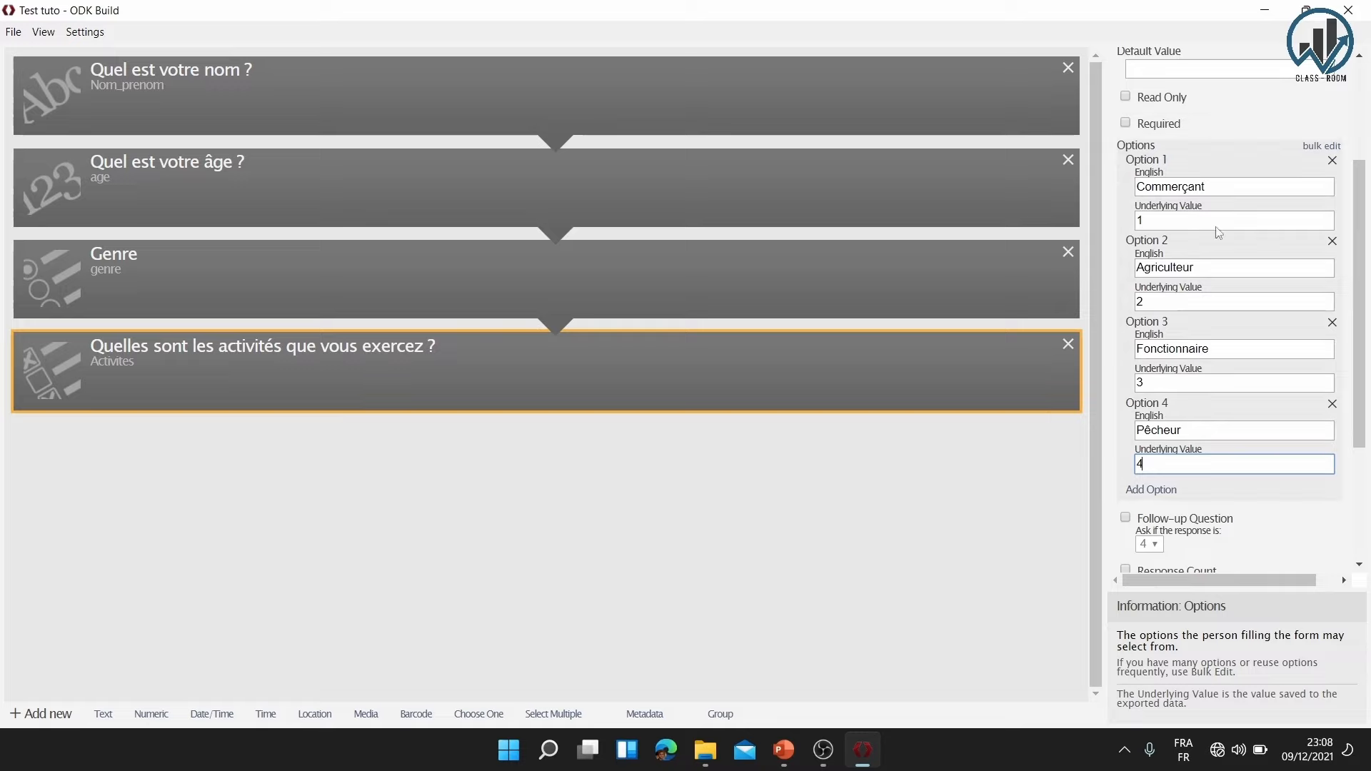
scroll(1218, 368, "up", 2)
scroll(1219, 369, "up", 2)
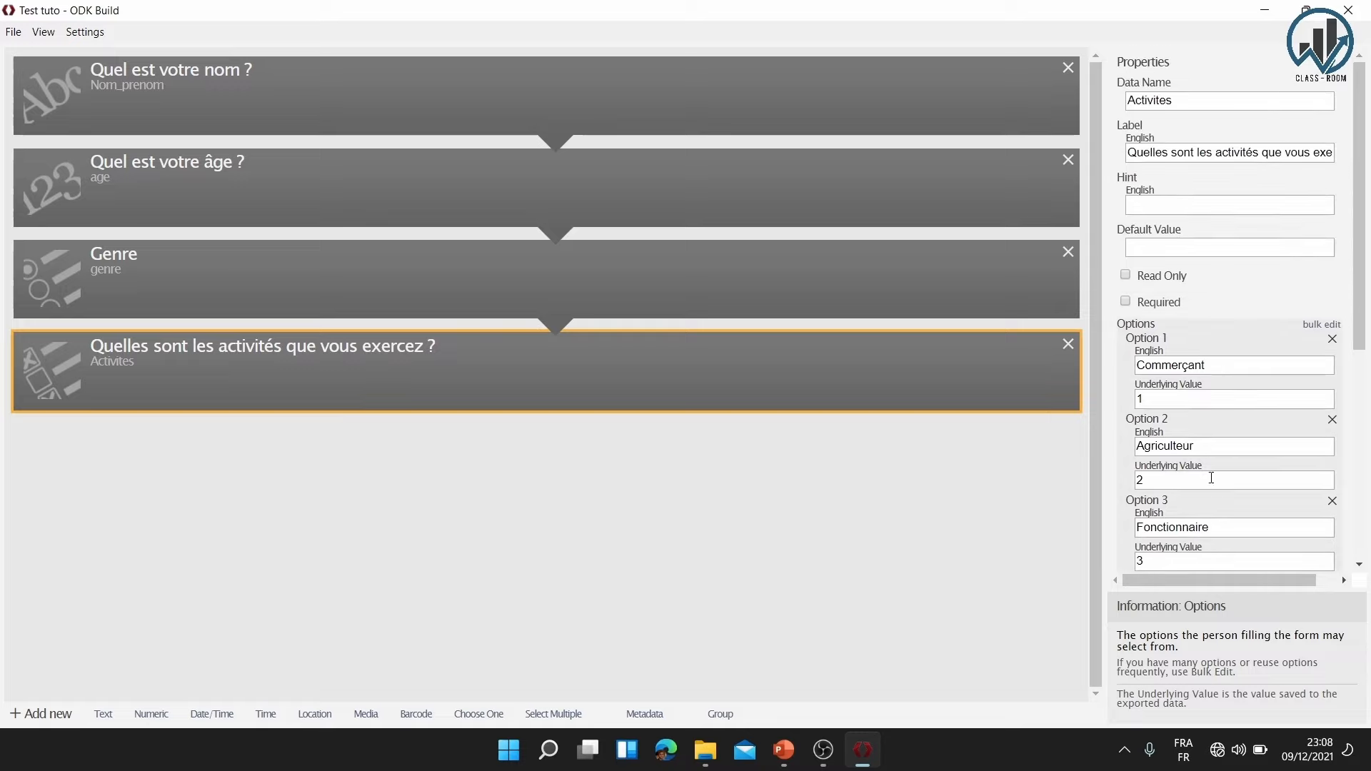
scroll(1202, 328, "down", 4)
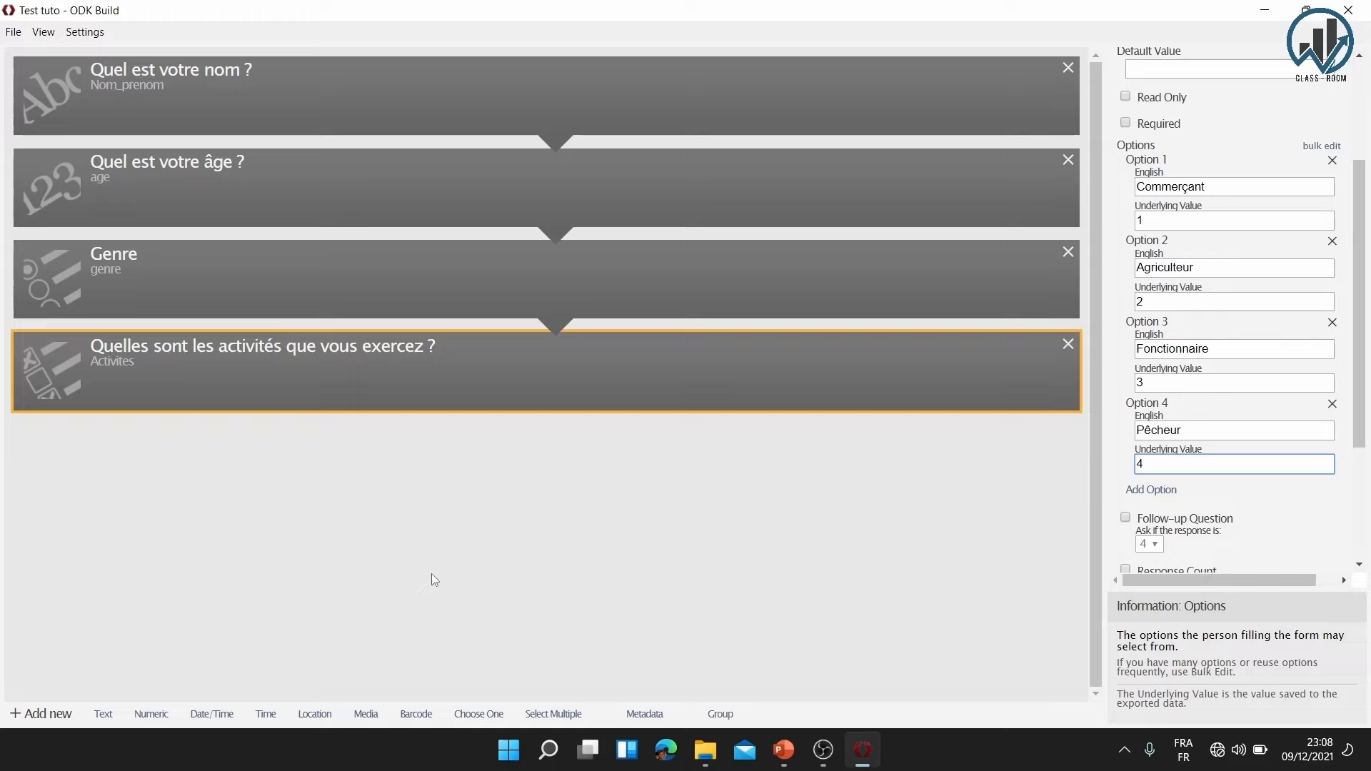
Add a Location question below the activities question and set its data name to localisation
left_click(318, 714)
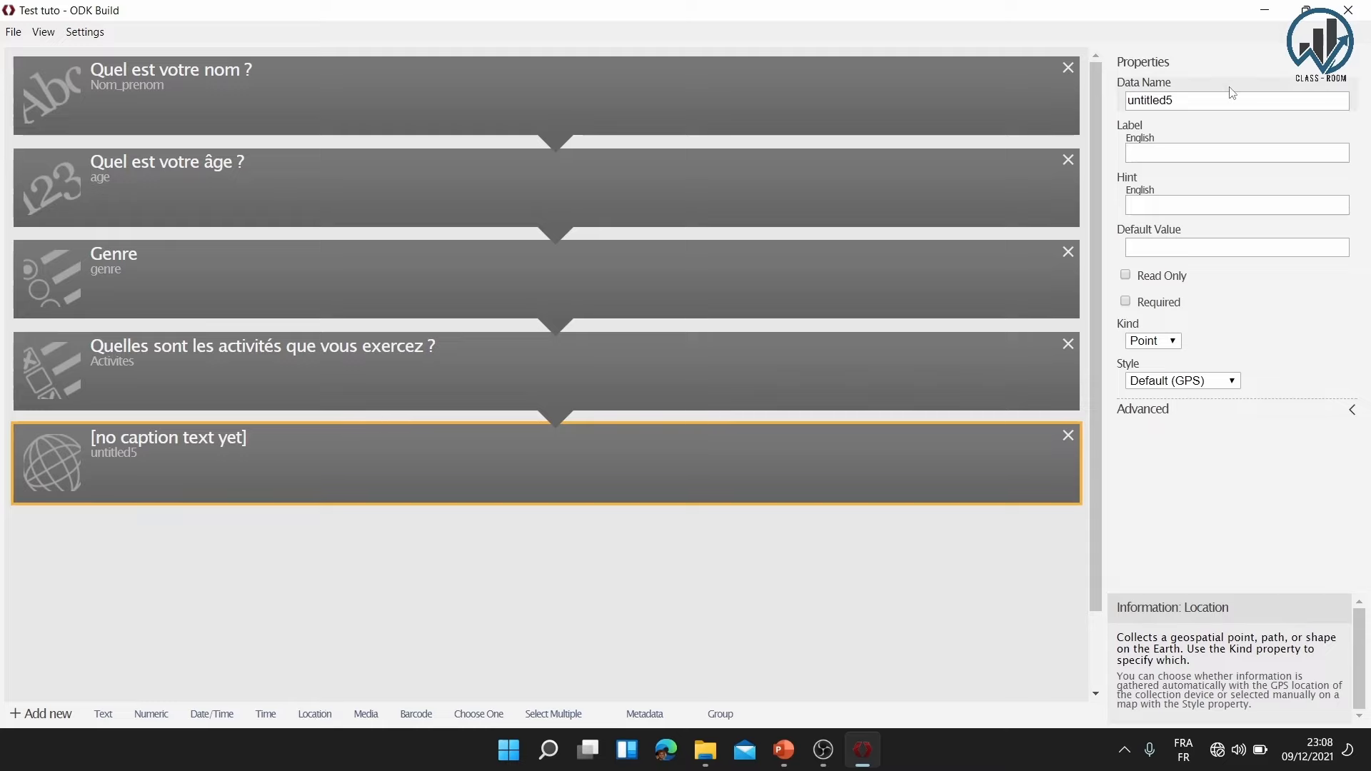
left_click(1214, 99)
type("=")
key("BackSpace")
key("BackSpace")
key("BackSpace")
key("BackSpace")
key("BackSpace")
key("BackSpace")
key("BackSpace")
key("BackSpace")
key("BackSpace")
key("BackSpace")
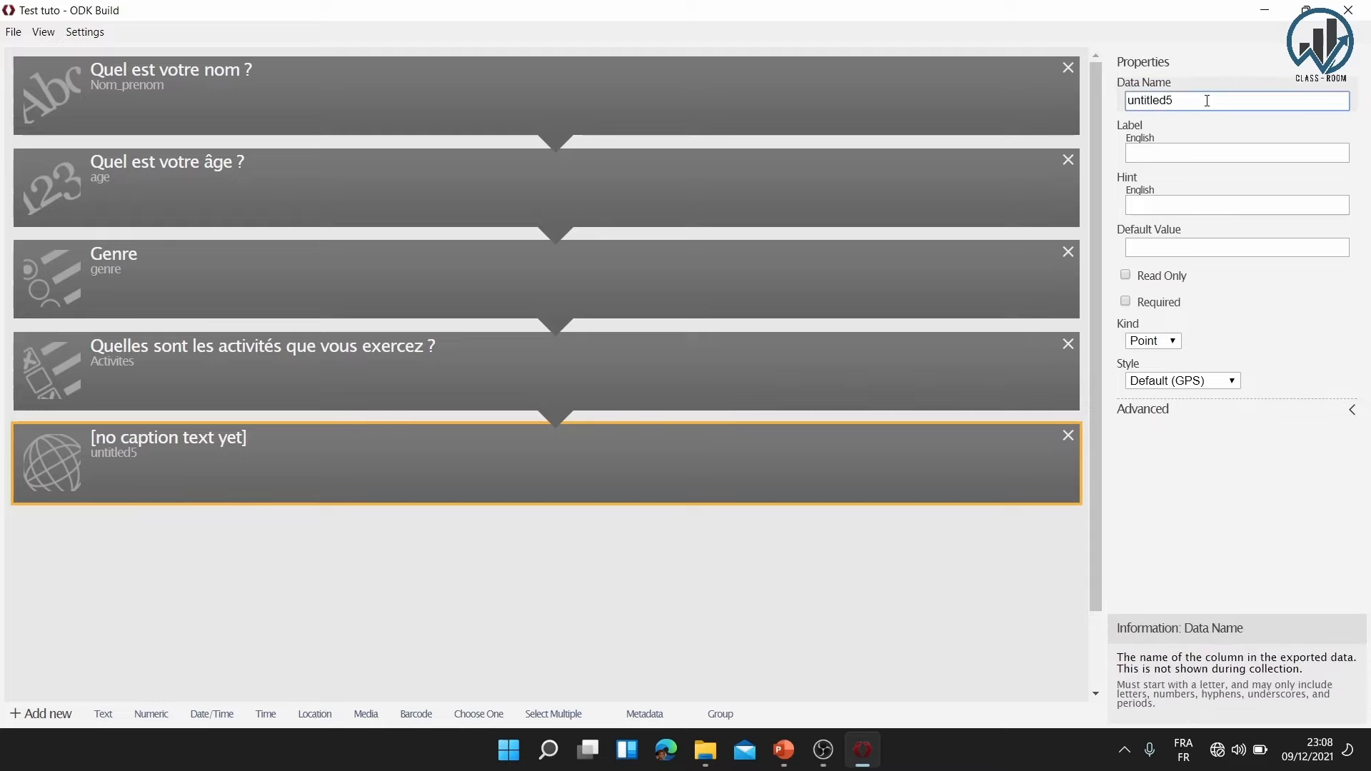
type("localisation")
Set the location question's English label to "Prenez les coordonnées gps" and choose Point as its kind
left_click(1184, 155)
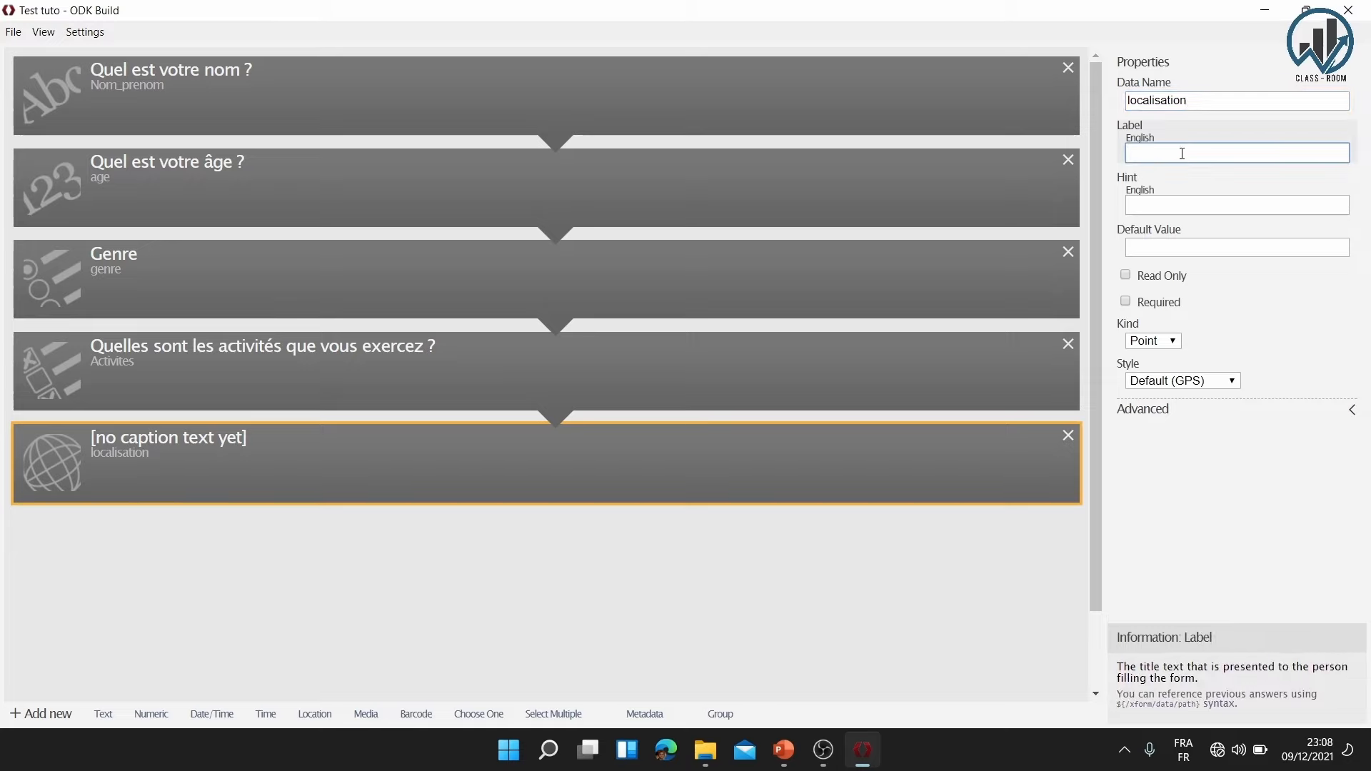
type("P")
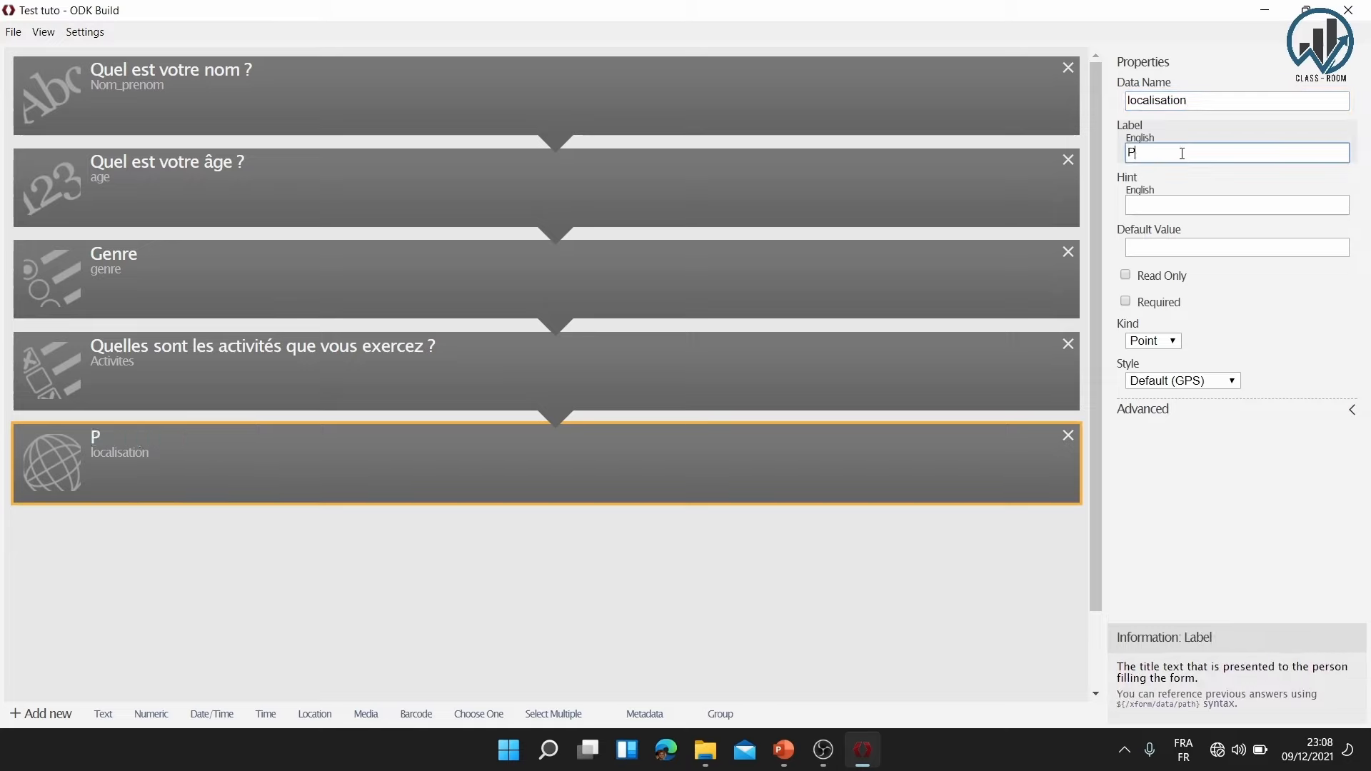
type("renez les coordonn")
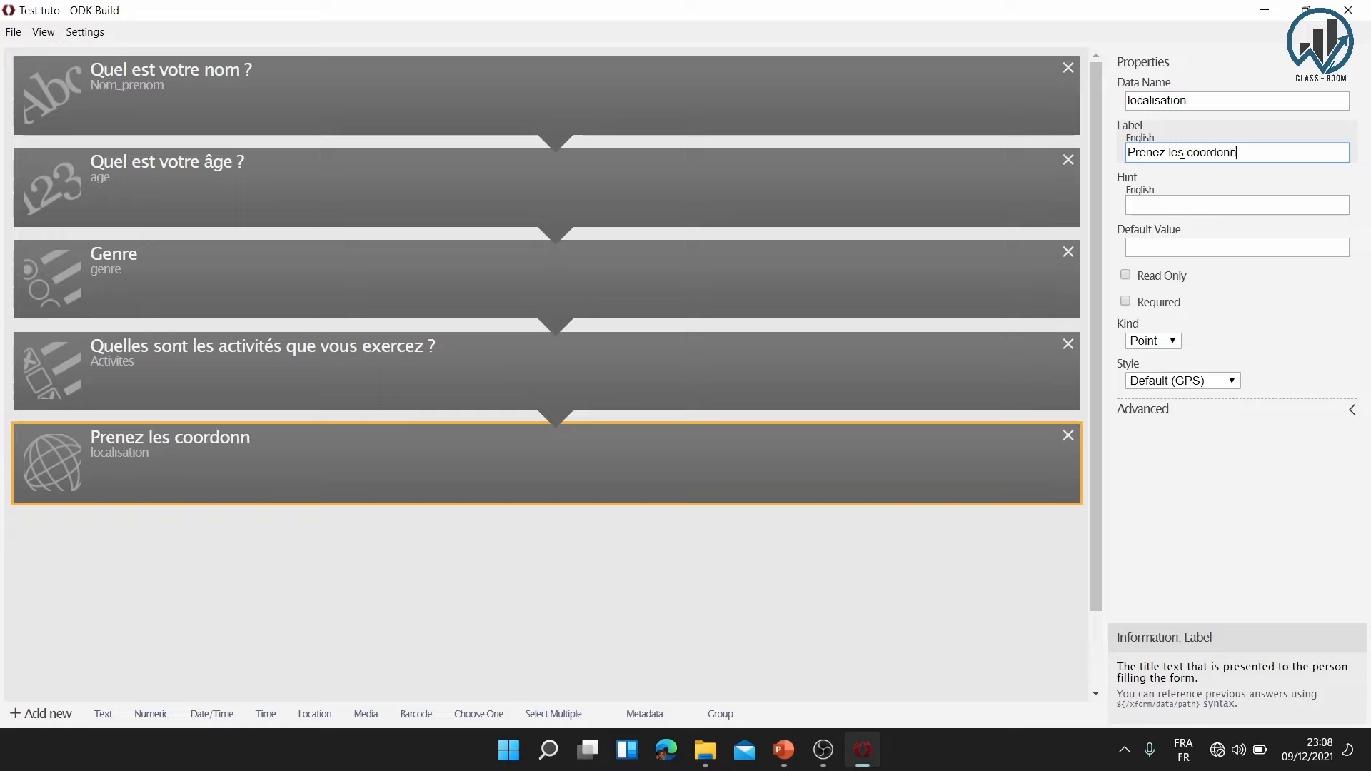
type("ées gps")
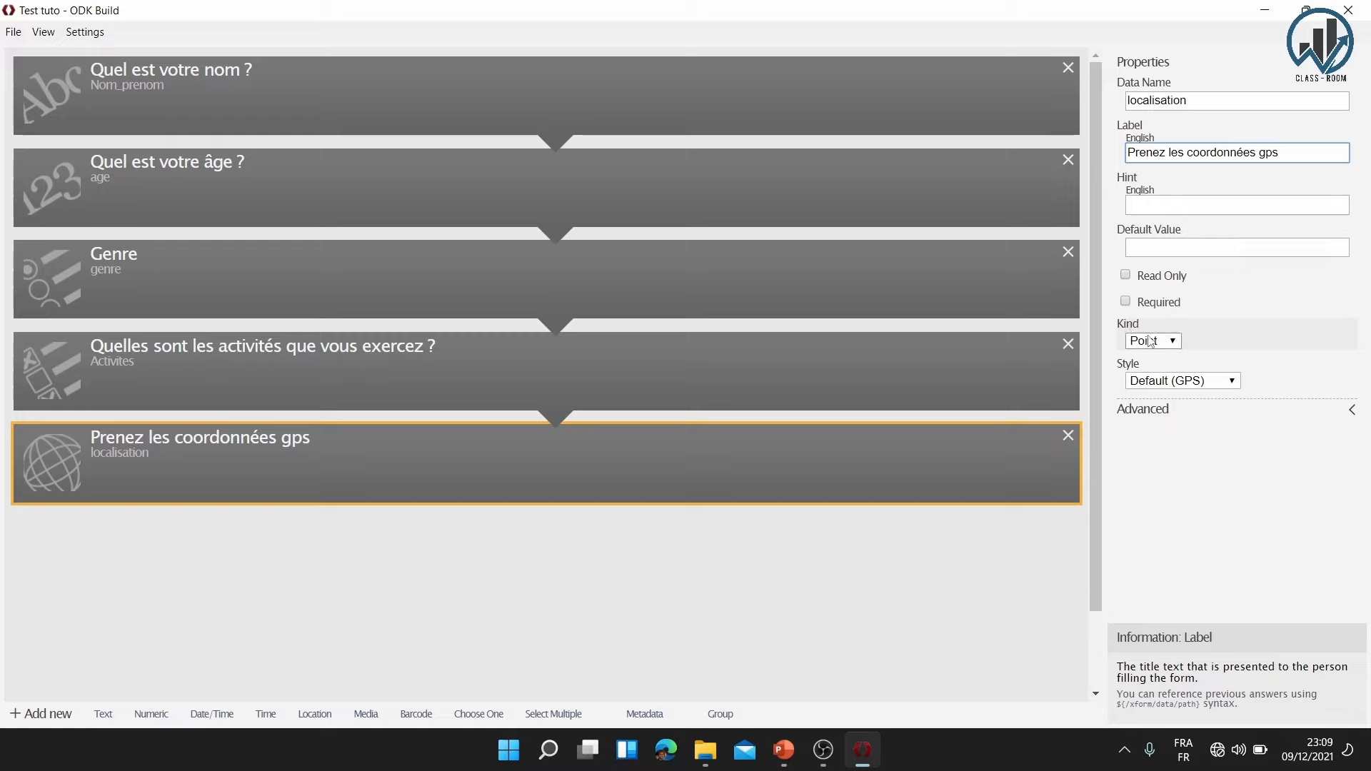
left_click(1171, 344)
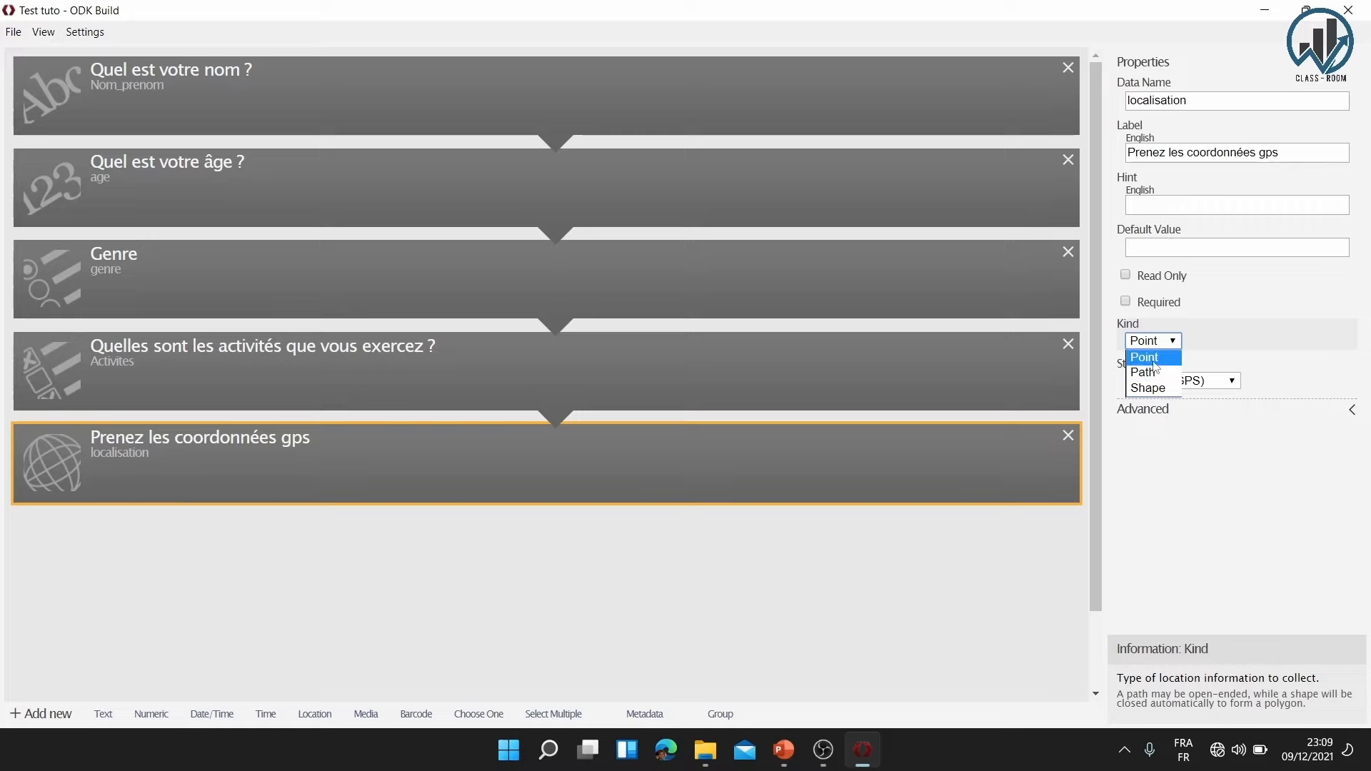
left_click(1150, 360)
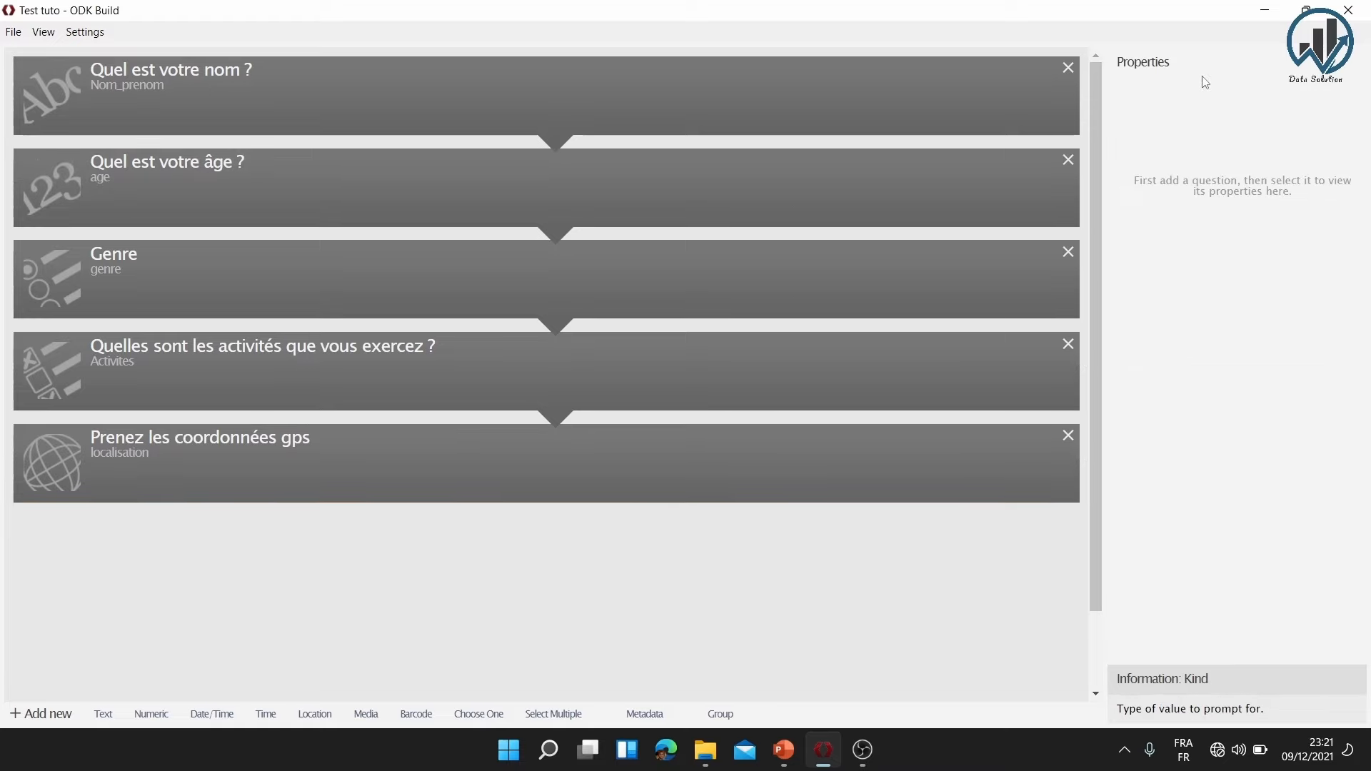
Add a Date/Time question below the GPS question and set its data name to jour_heure
left_click(210, 717)
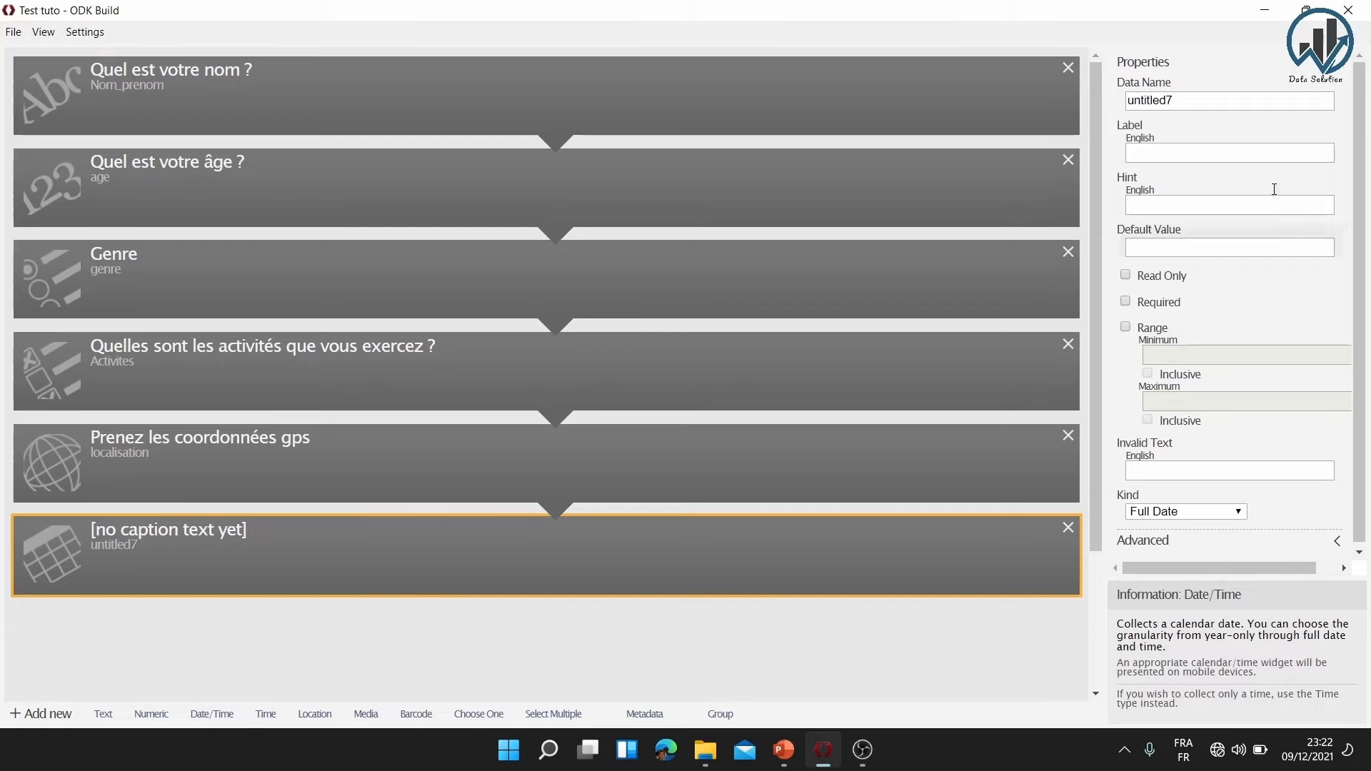
left_click(1216, 106)
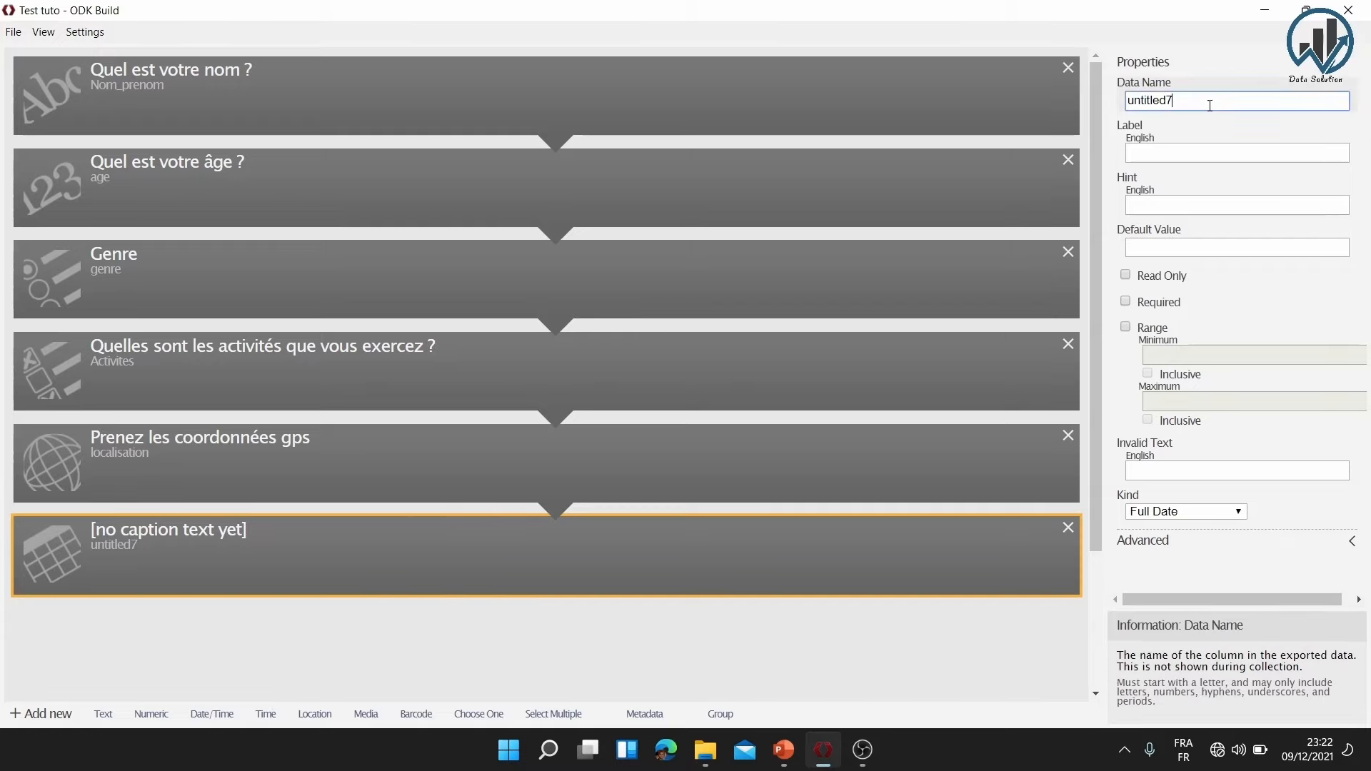
key("BackSpace")
key("BackSpace")
key("BackSpace")
key("BackSpace")
key("BackSpace")
key("BackSpace")
key("BackSpace")
key("BackSpace")
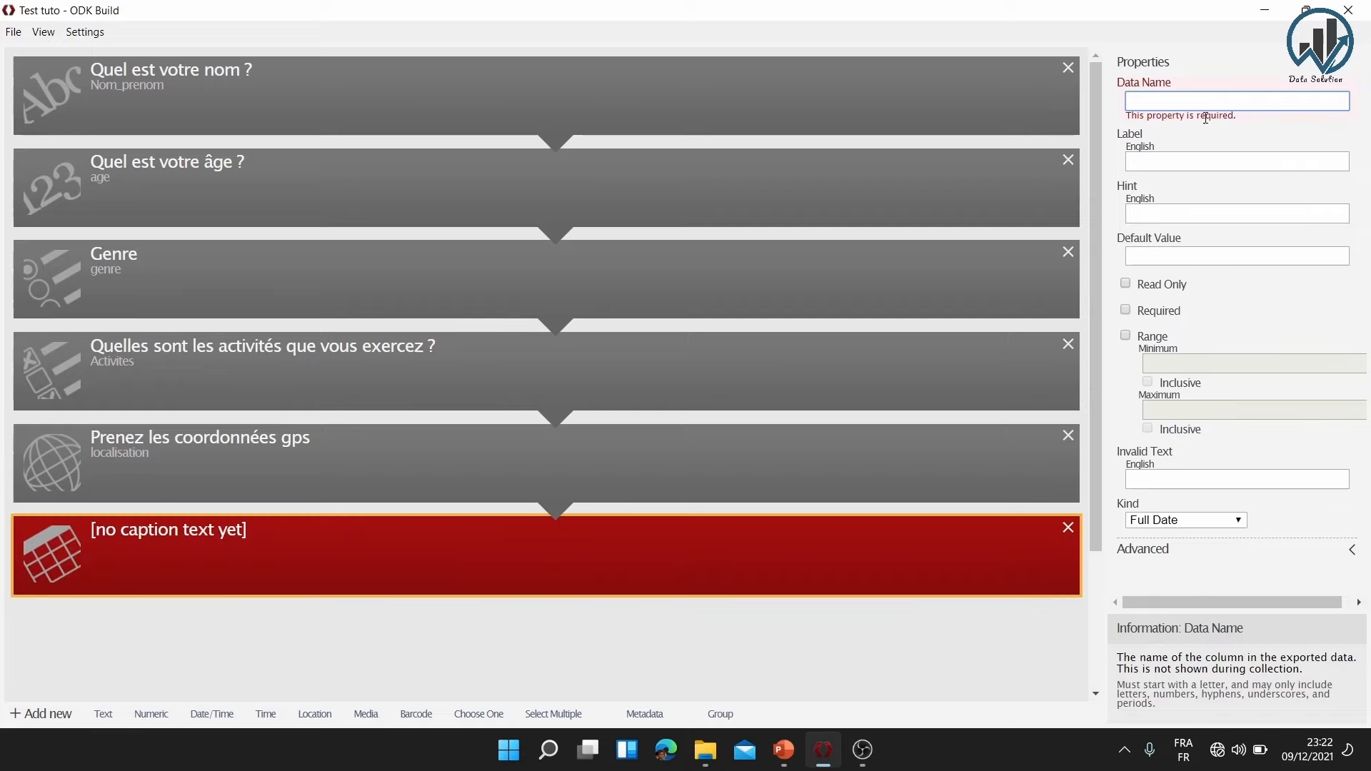
type("jo")
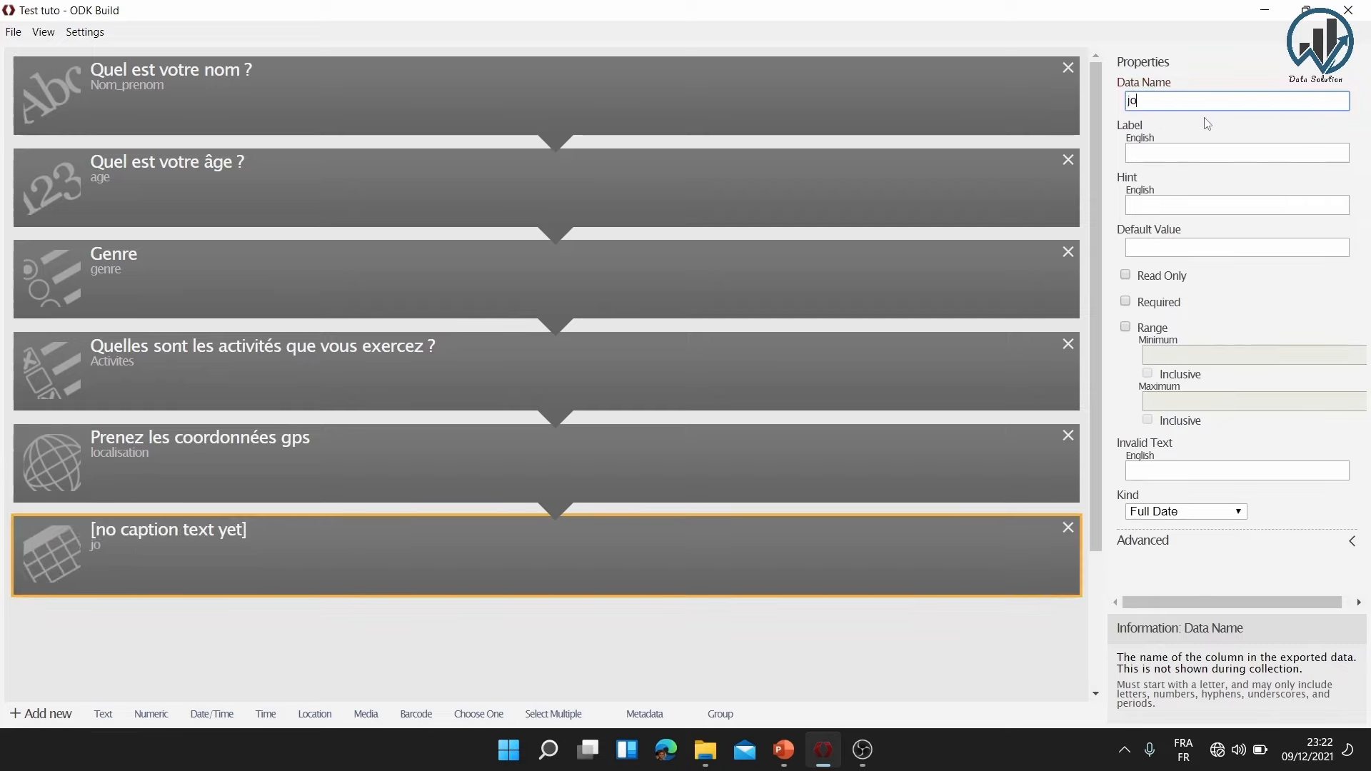
type("ur_heure")
Set the date question's English label to "Jour et heure de l'interview" and its kind to Full Date and Time
left_click(1168, 154)
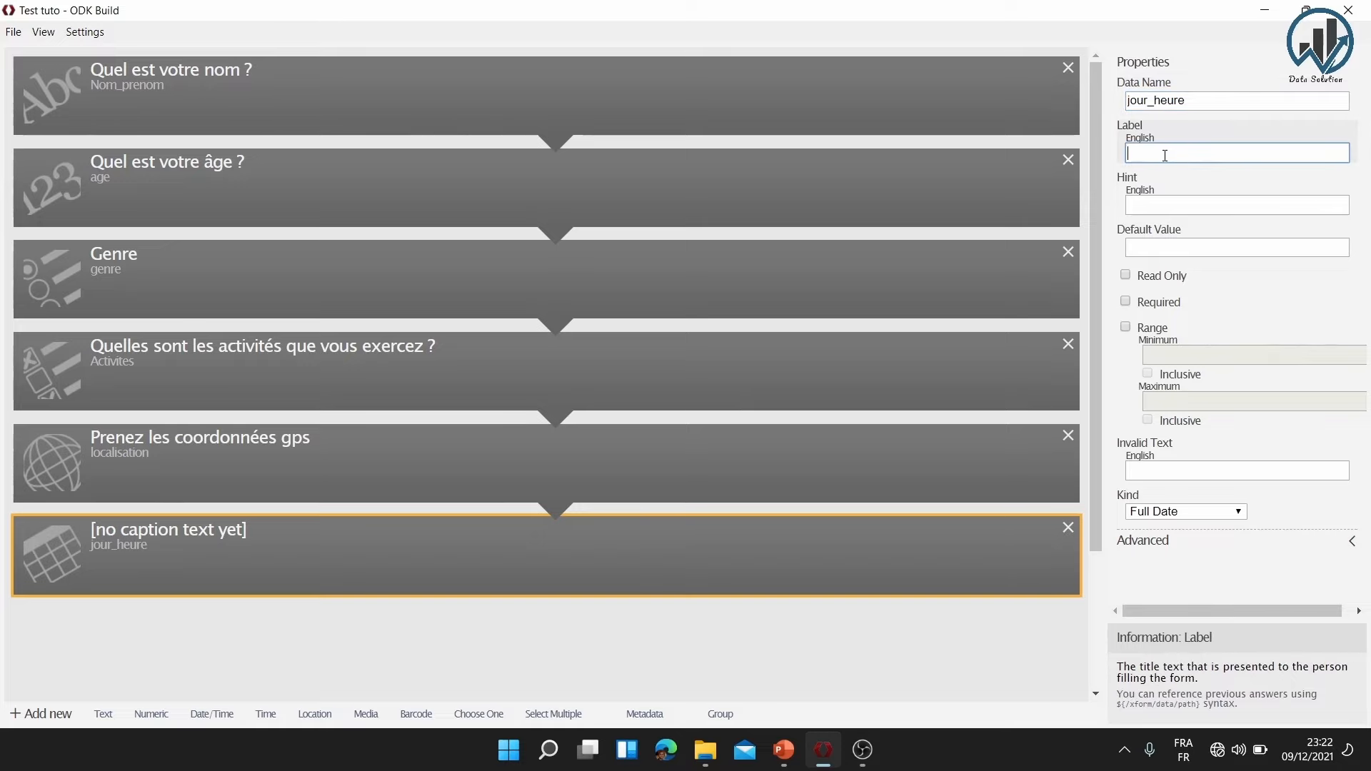
type("Date")
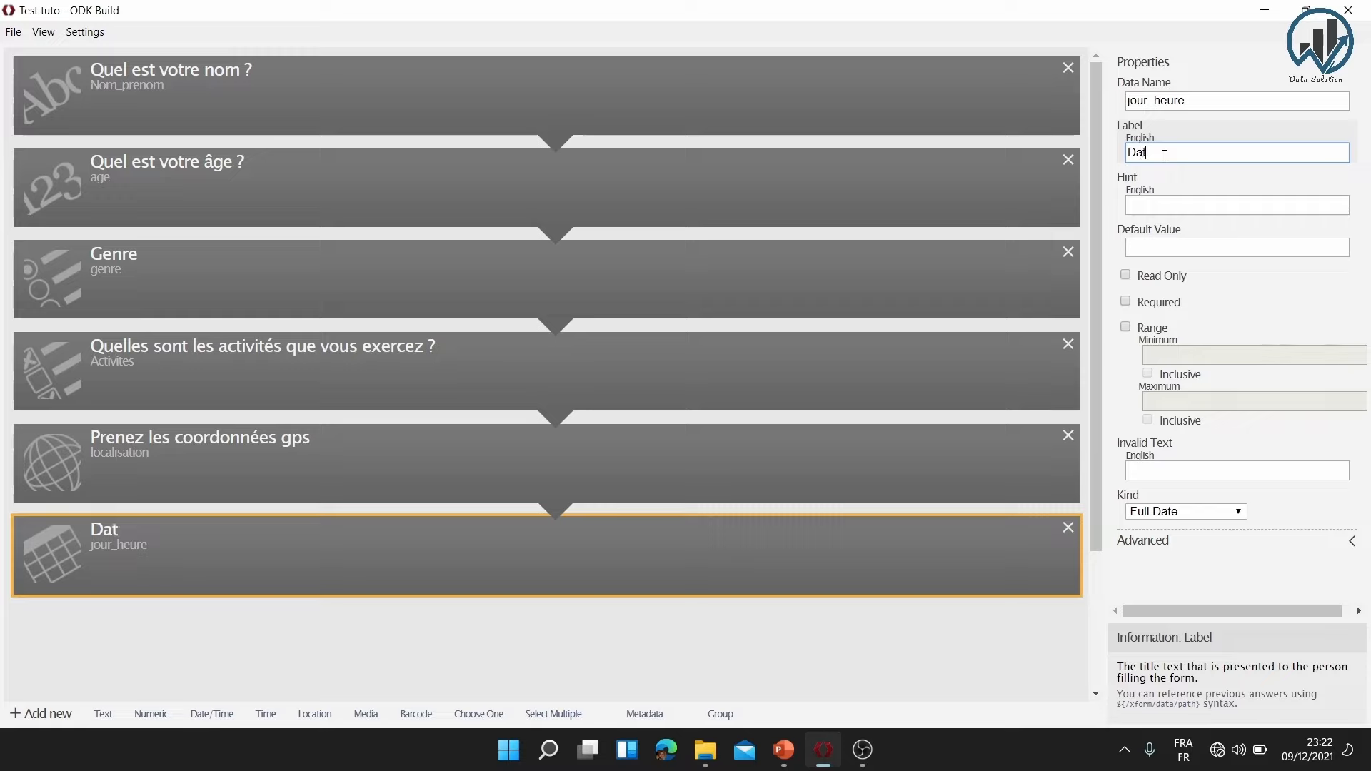
key("BackSpace")
key("BackSpace")
key("BackSpace")
key("BackSpace")
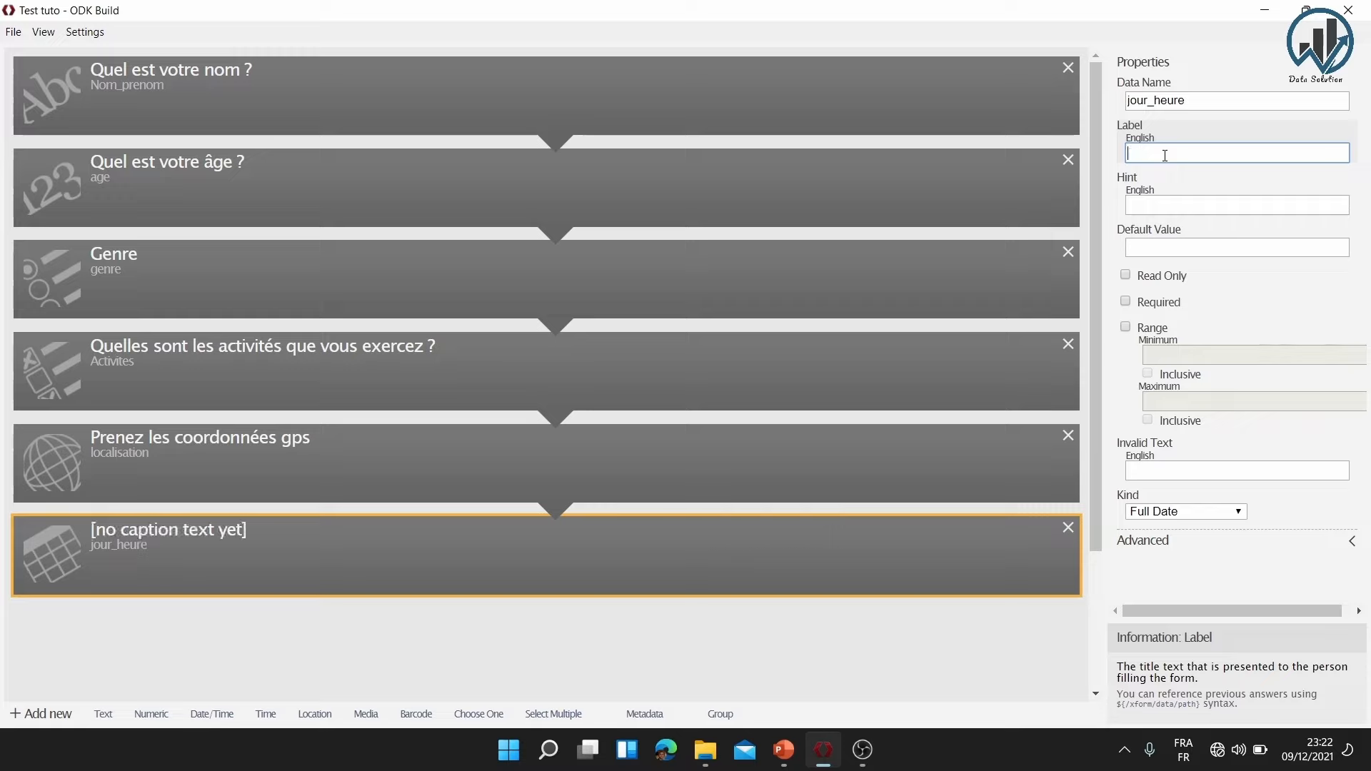
type("Jou")
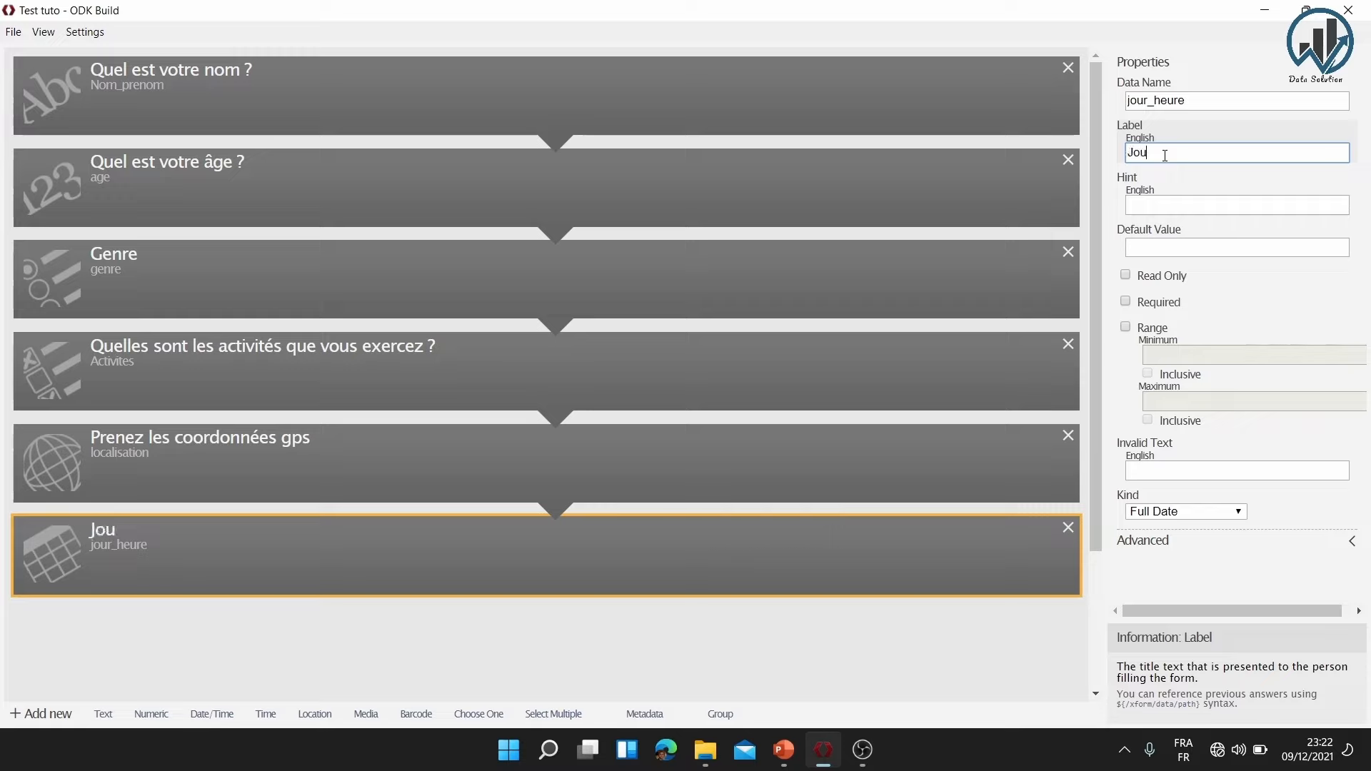
type("r et heure de l'inte")
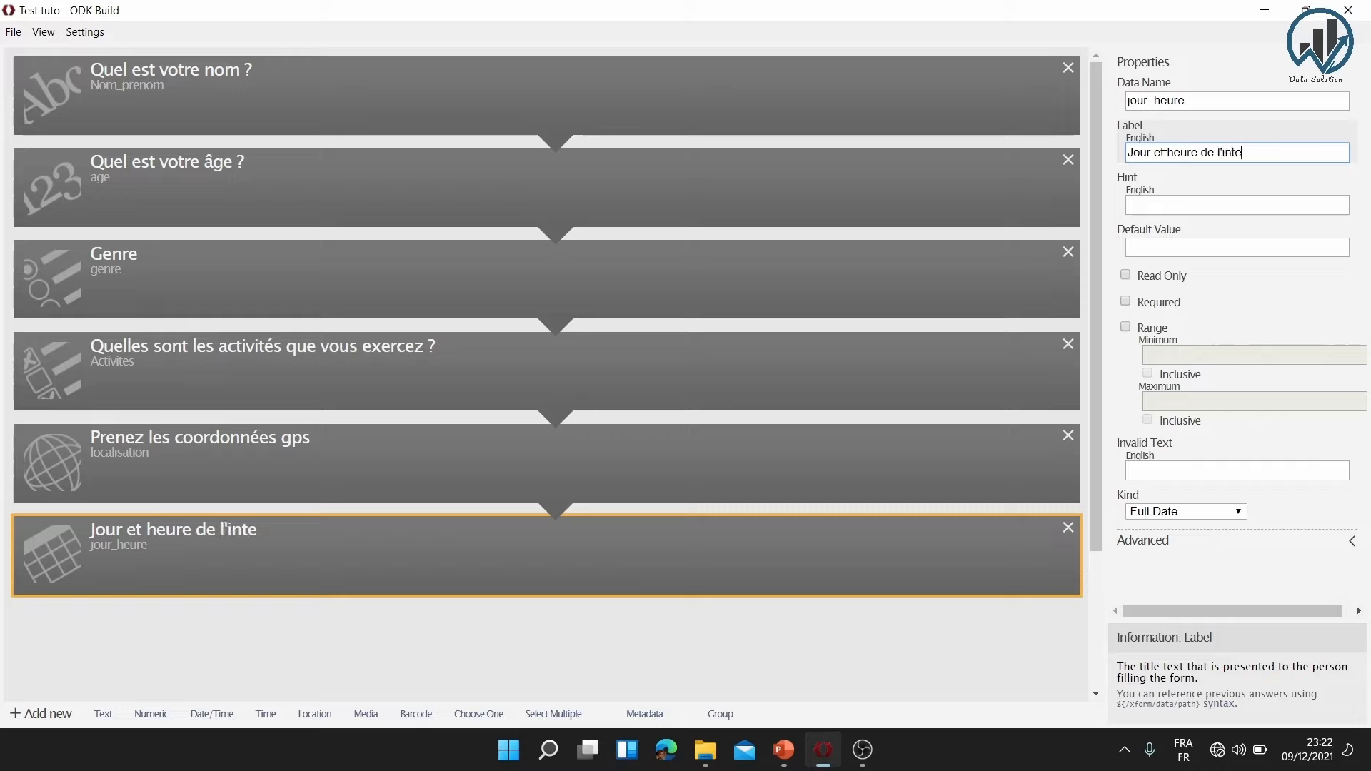
type("rview")
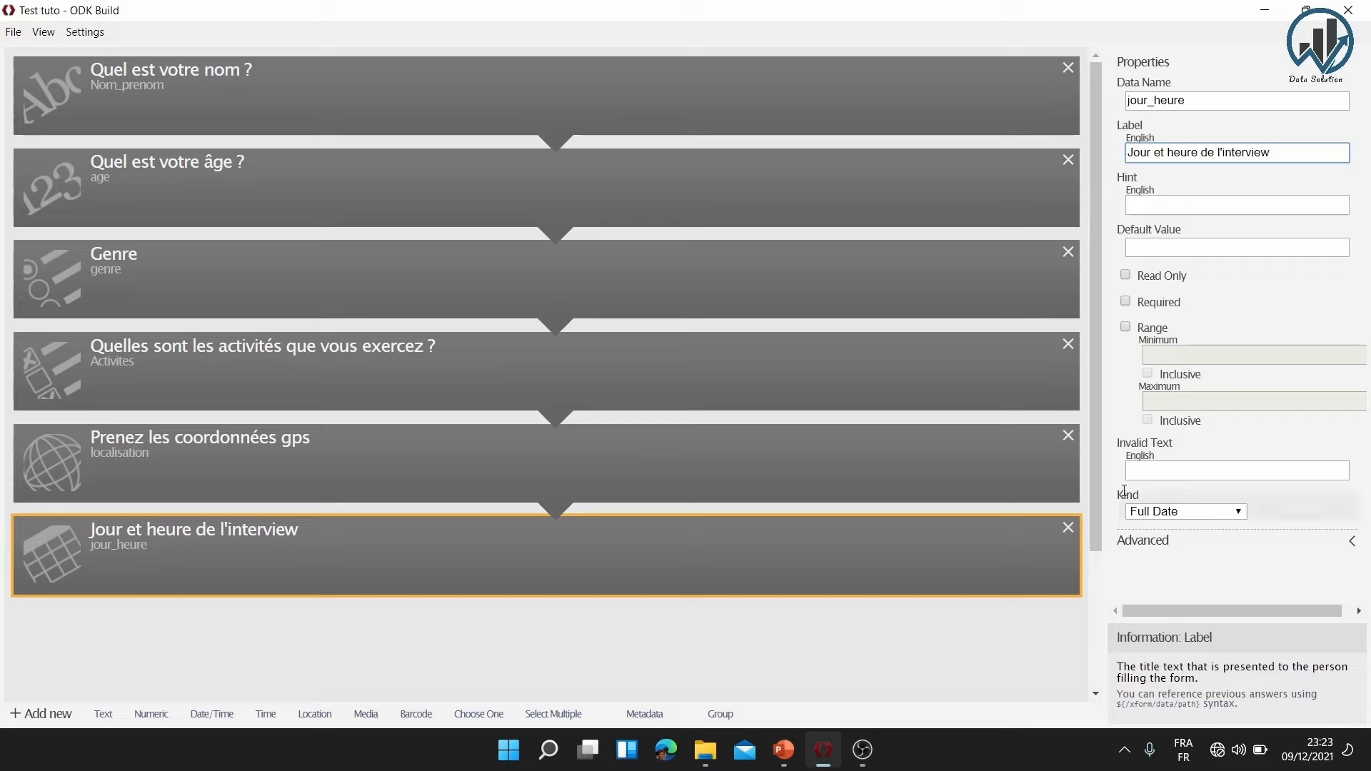
left_click(1185, 514)
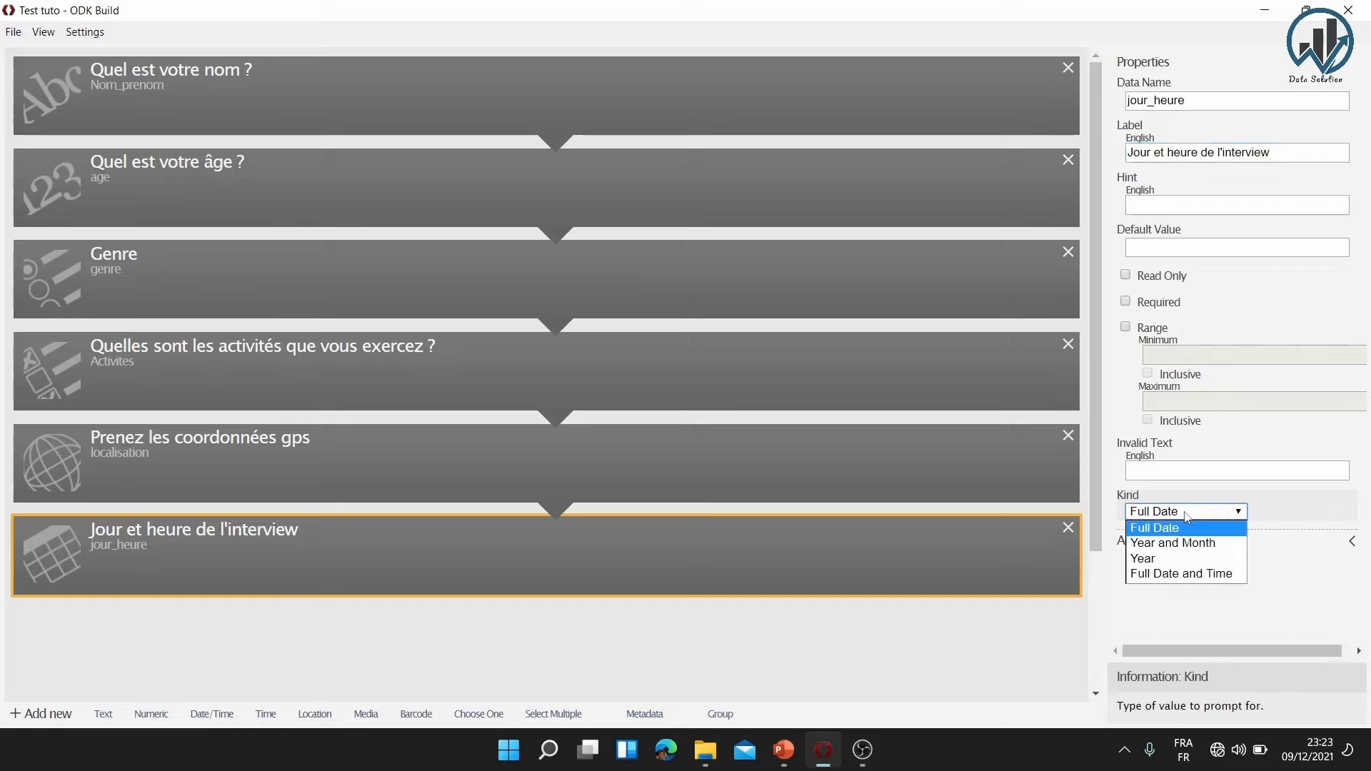
left_click(1189, 577)
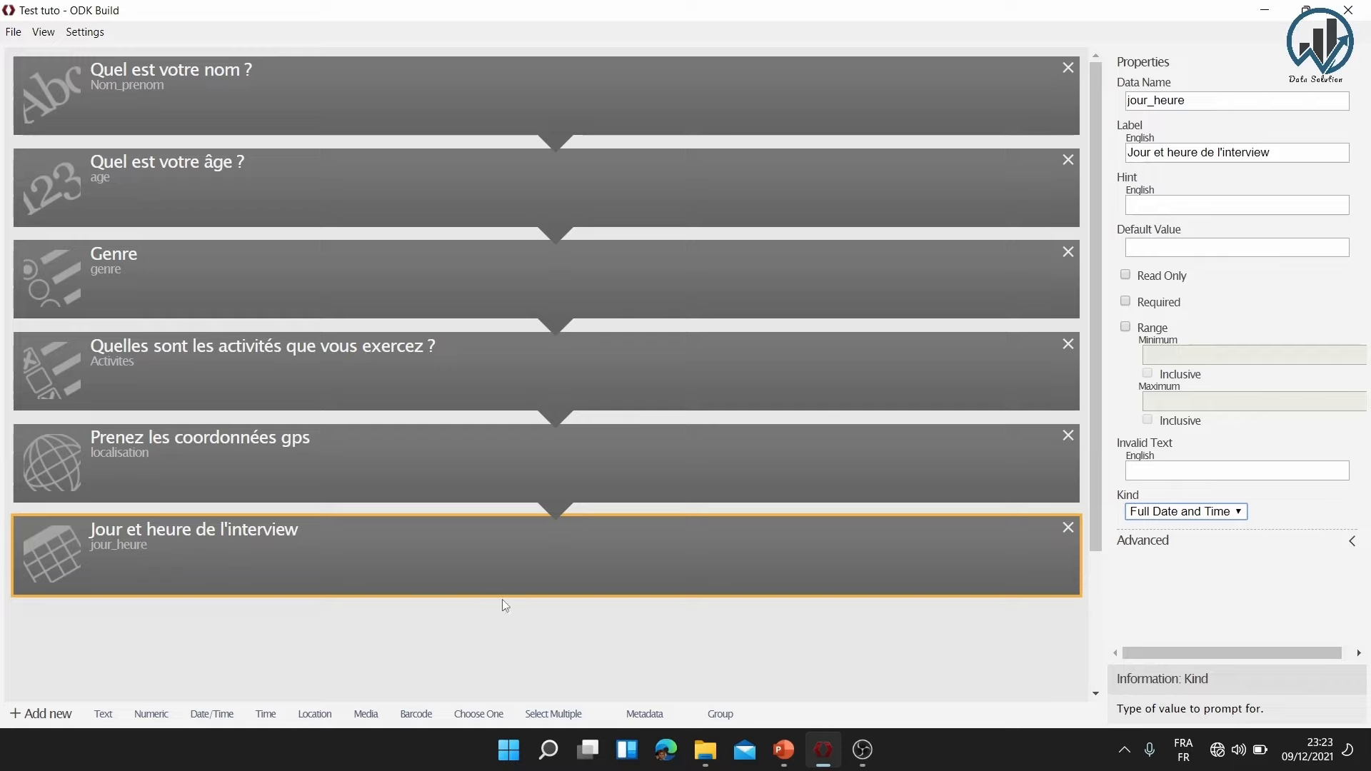
Add a Media question below the interview date question and set its data name to photo_concession
left_click(373, 717)
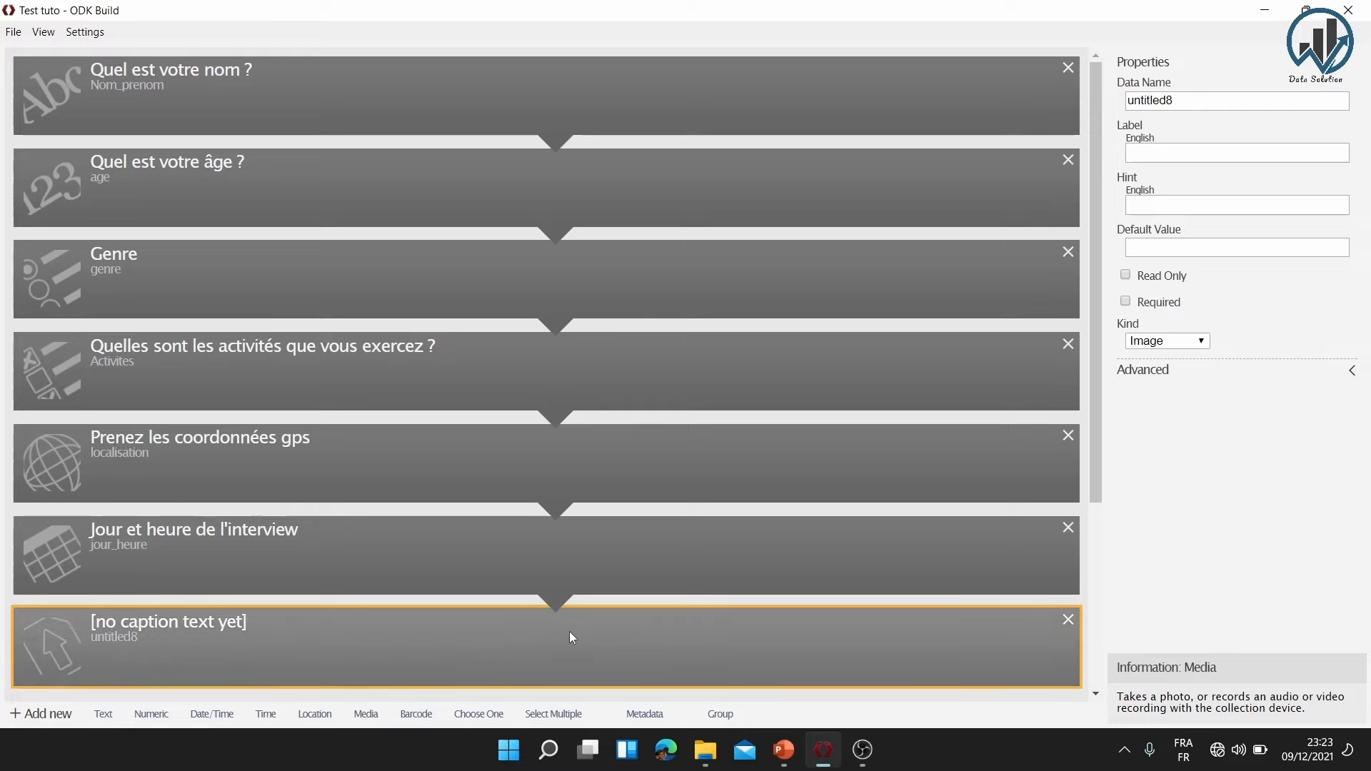
scroll(654, 644, "down", 3)
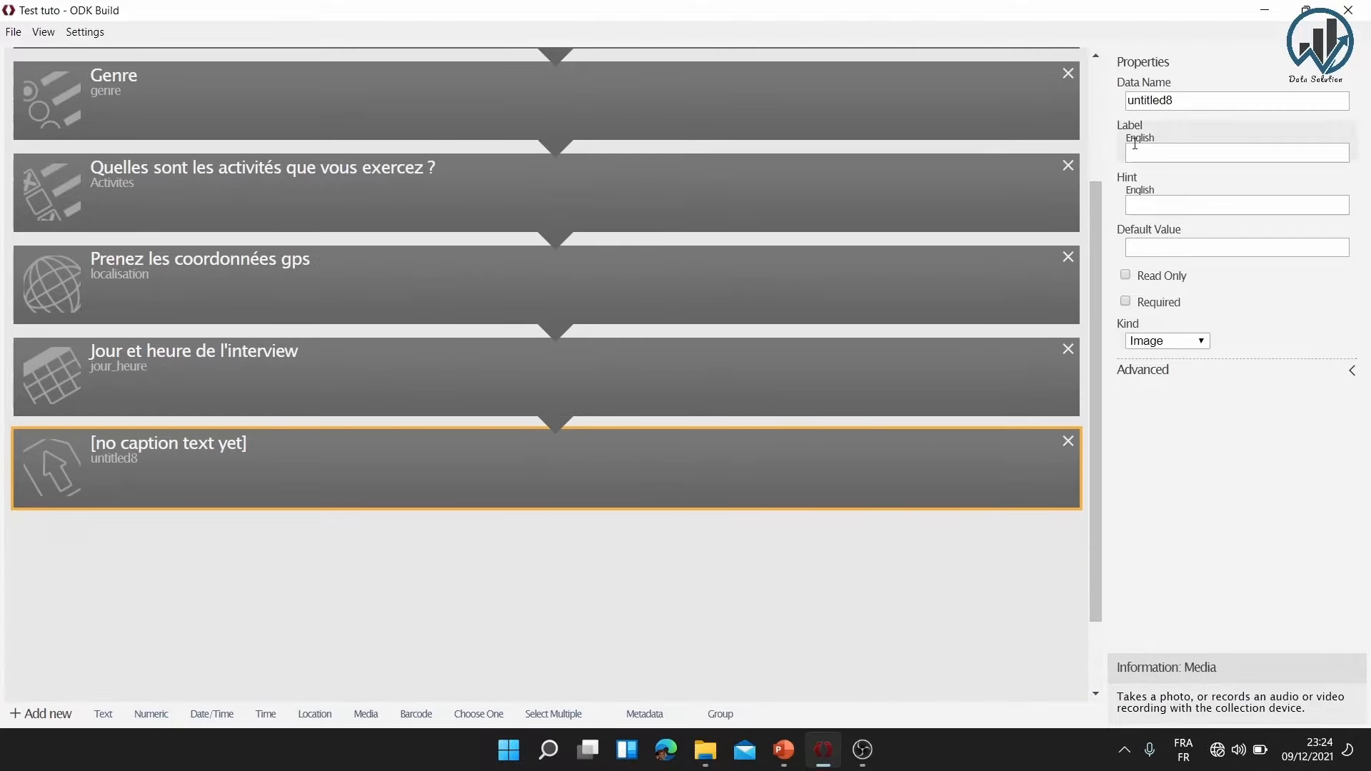
left_click(1193, 97)
key("BackSpace")
key("BackSpace")
key("BackSpace")
key("BackSpace")
key("BackSpace")
key("BackSpace")
key("BackSpace")
key("BackSpace")
key("BackSpace")
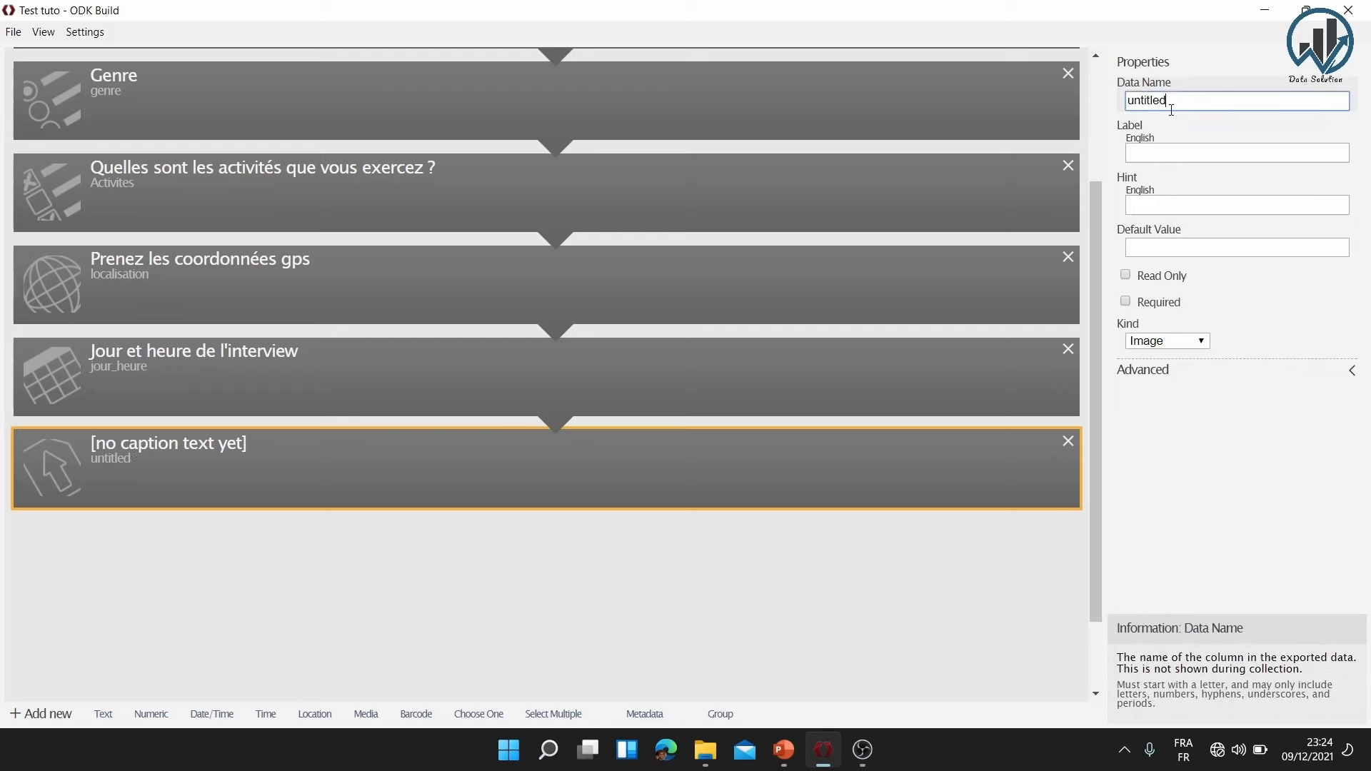
type("photo_concession")
Set the media question's English label to "Prendre une photo de la maison" and choose Image as its kind
left_click(1167, 146)
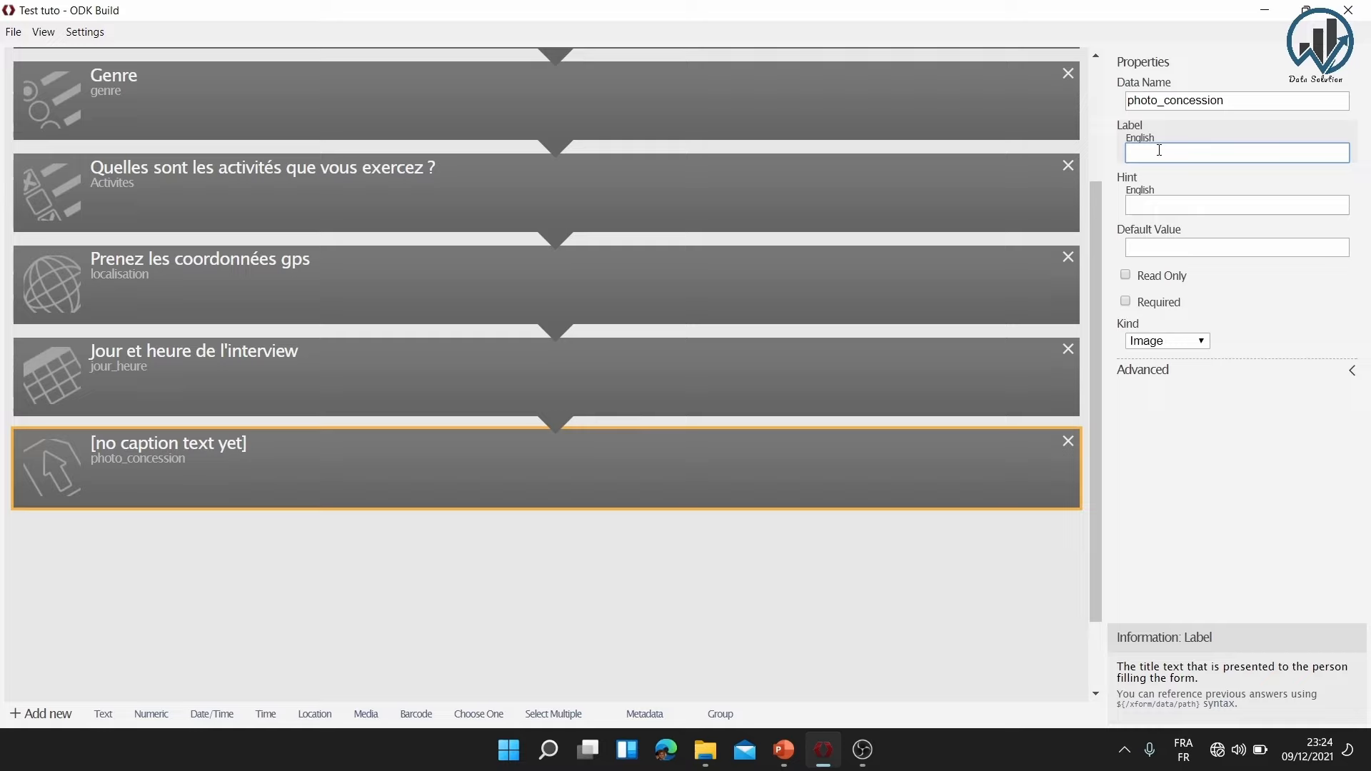
type("Pre")
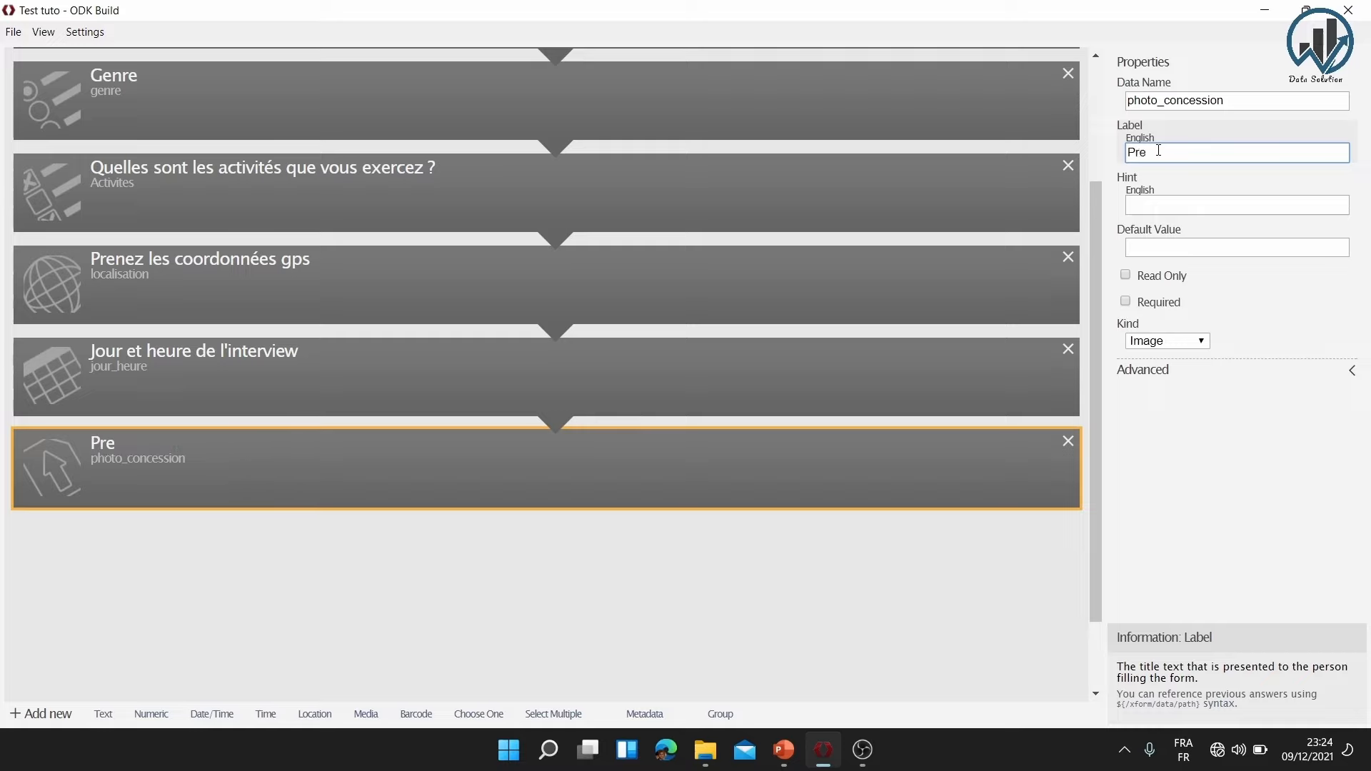
type("ndre la photo")
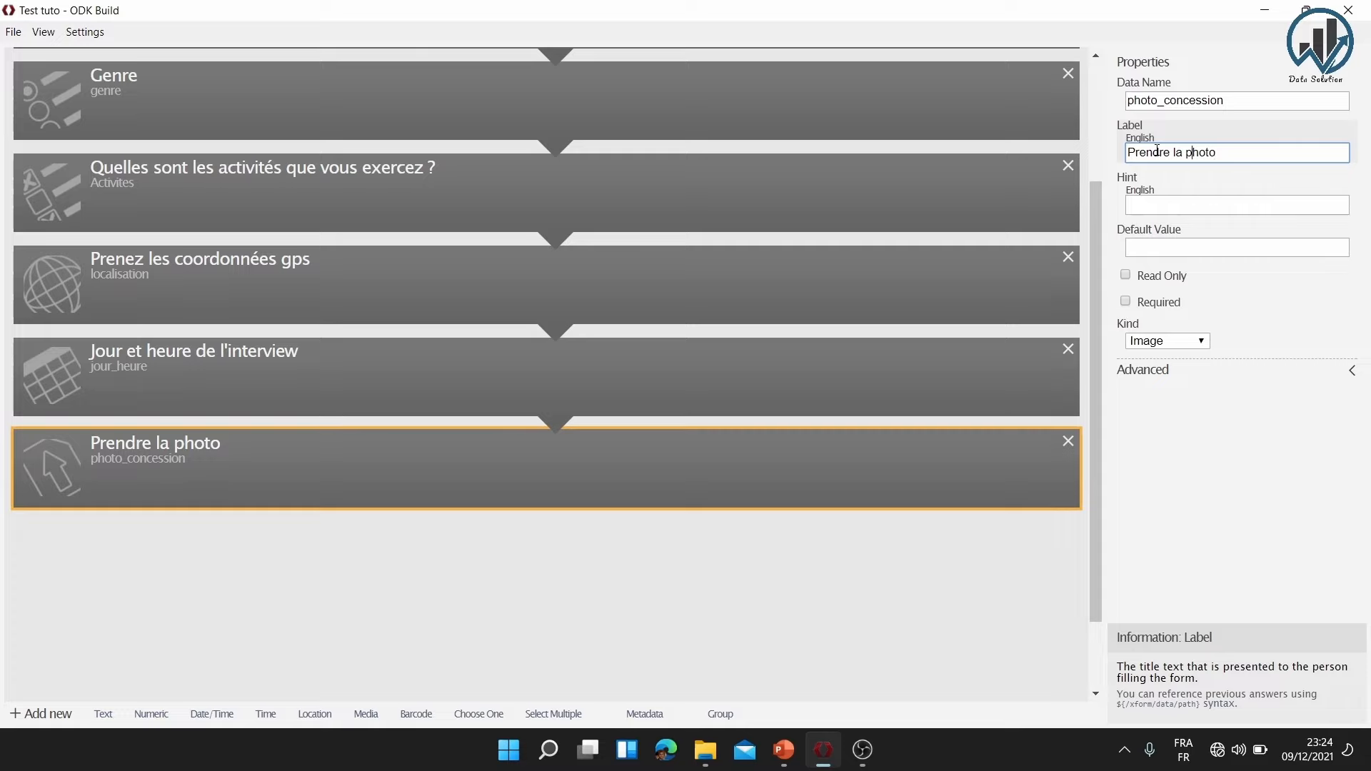
key("BackSpace")
key("BackSpace")
key("BackSpace")
type("une photo ")
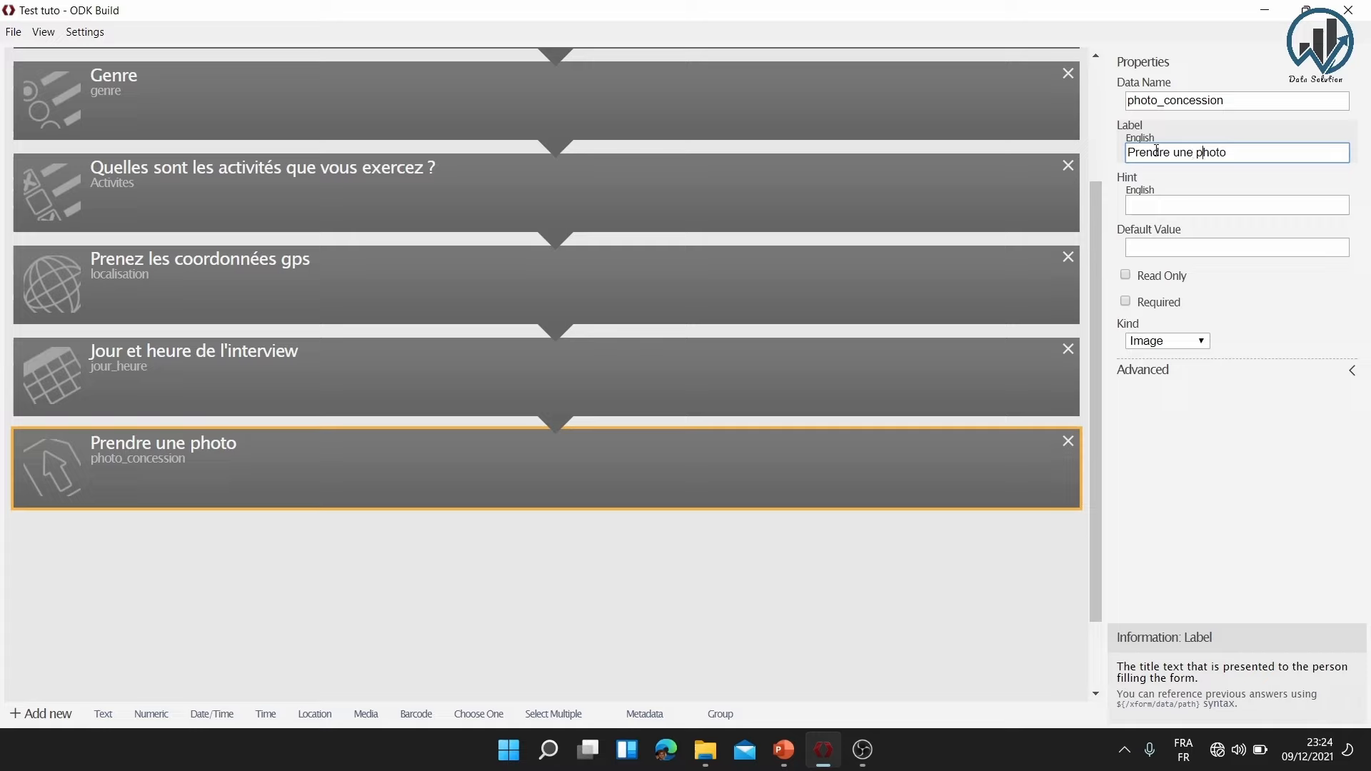
type("de la mais")
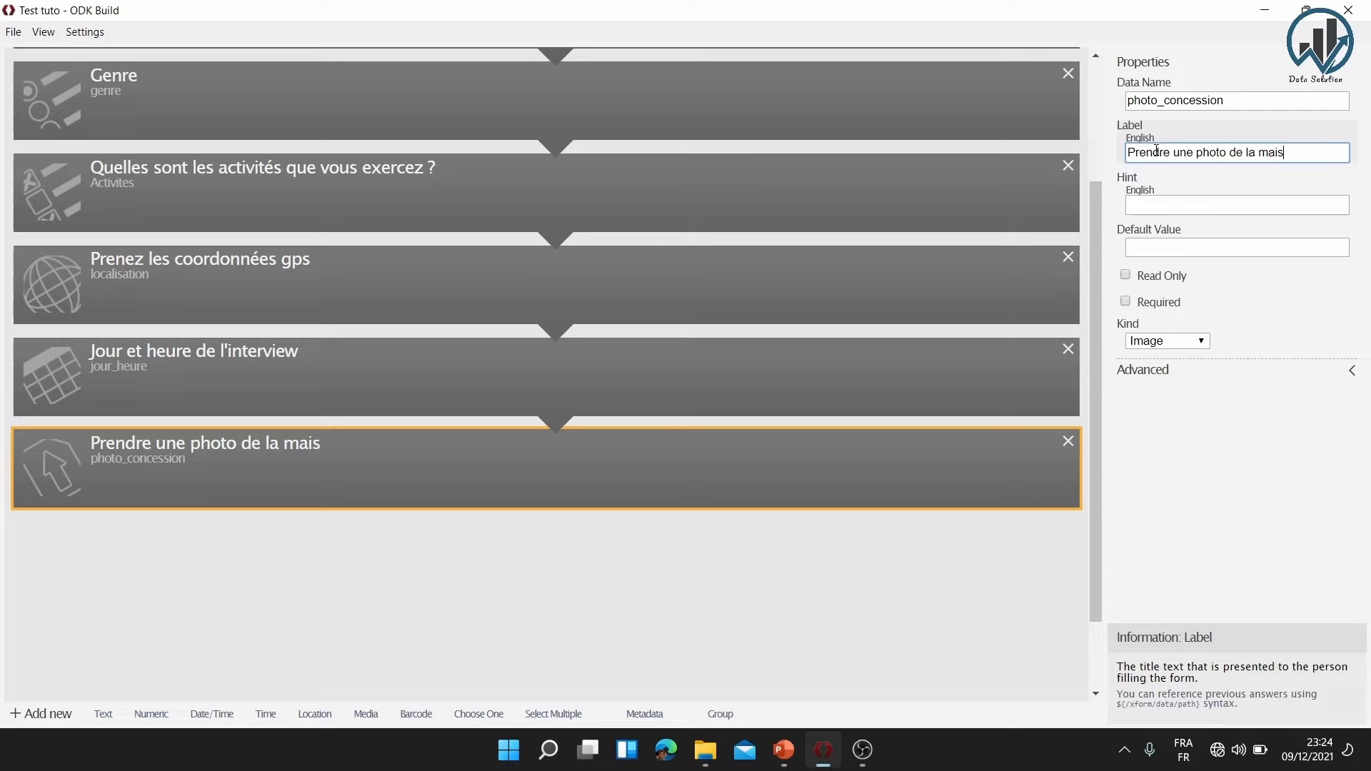
type("on")
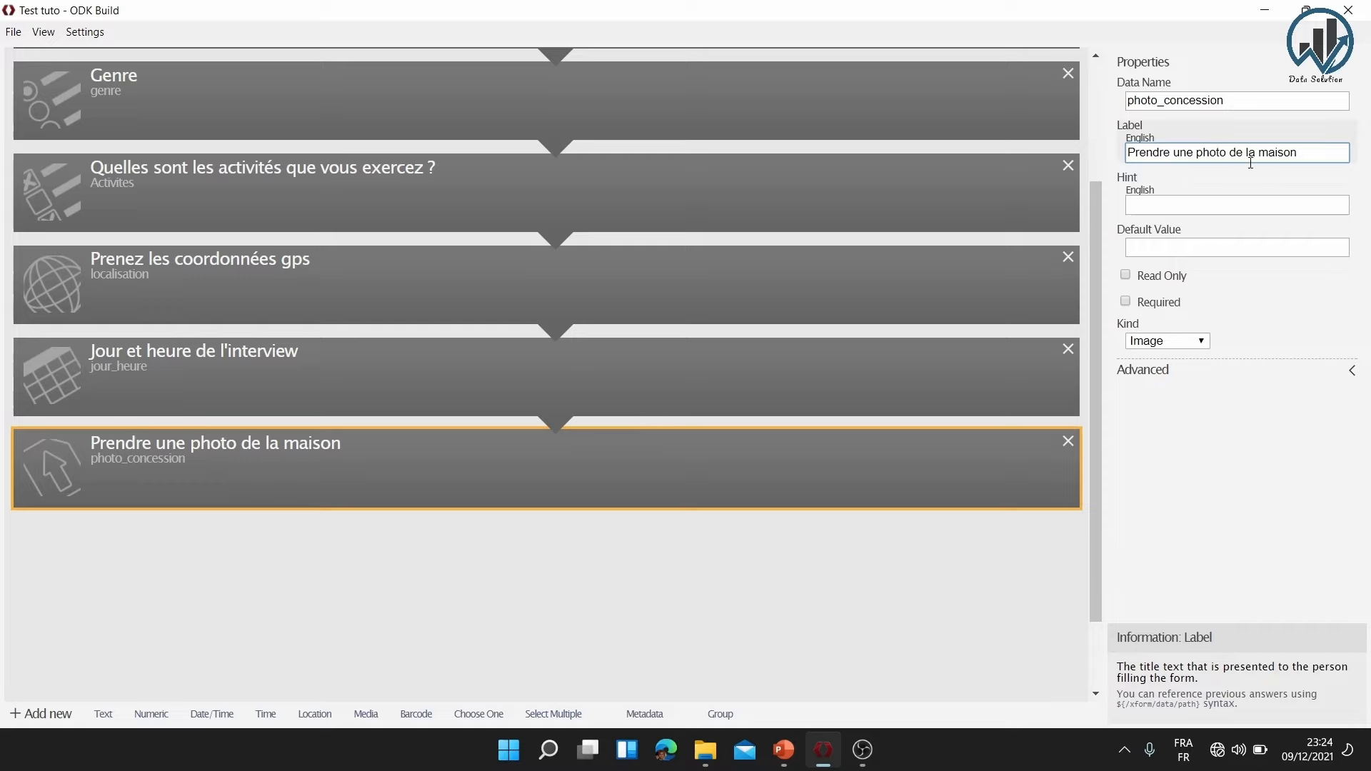
left_click(1202, 344)
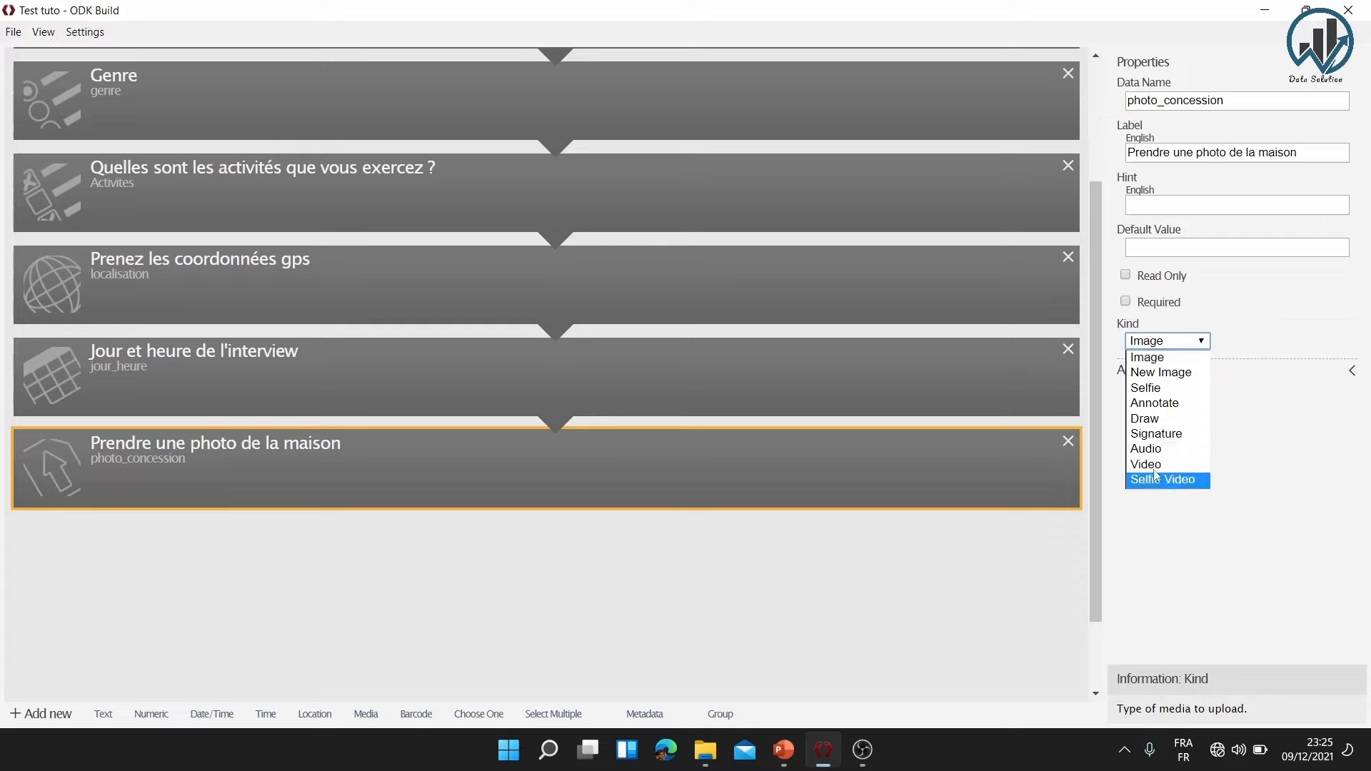
left_click(1150, 359)
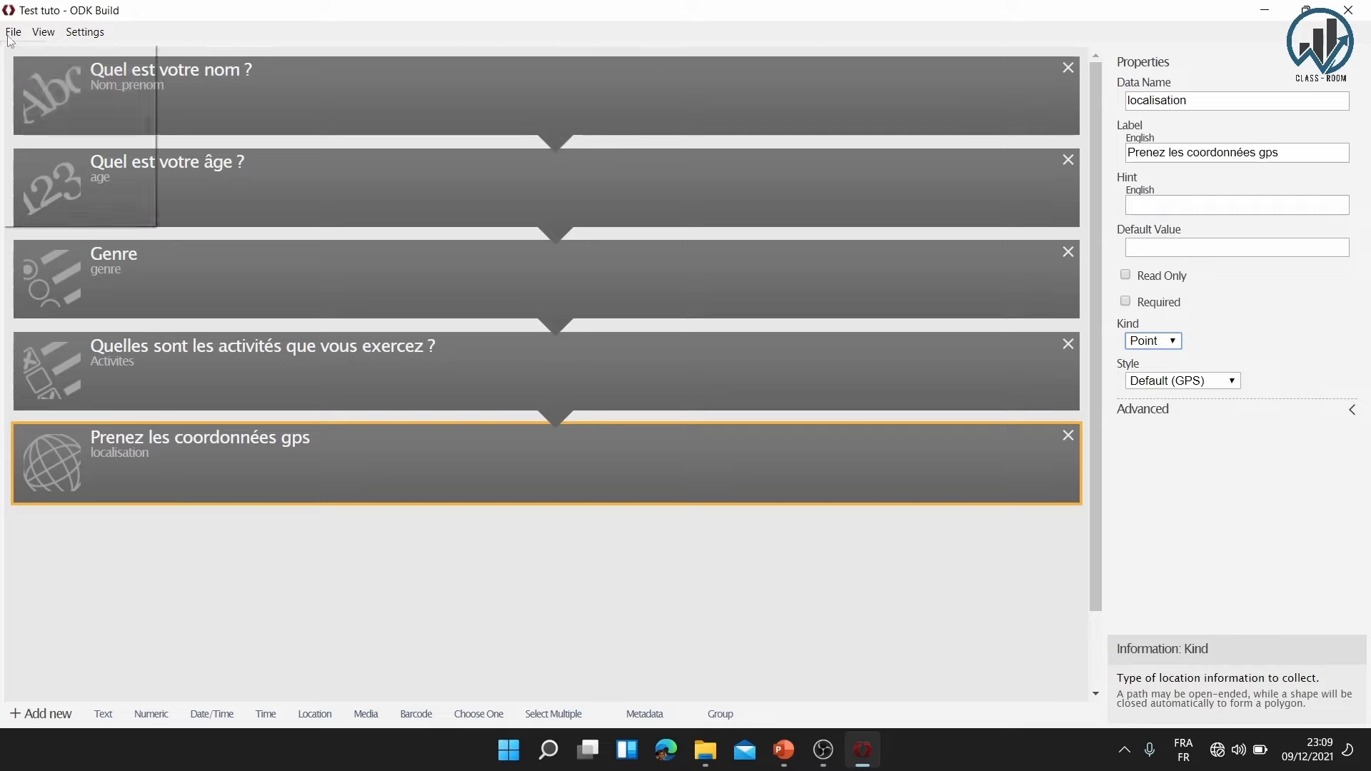
Save the form and export it as an XLSForm workbook named "Test tutos" in the Outils Kobo folder
left_click(13, 32)
left_click(49, 107)
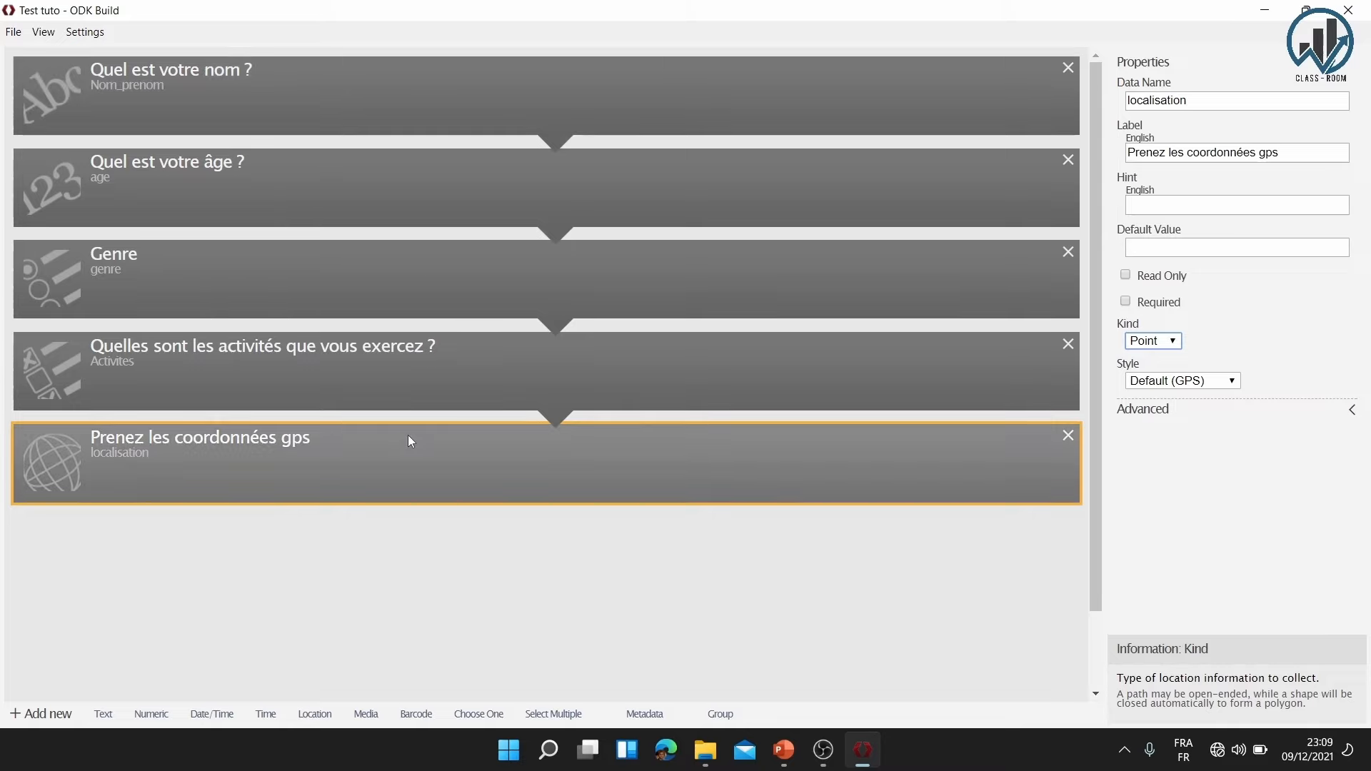
left_click(14, 33)
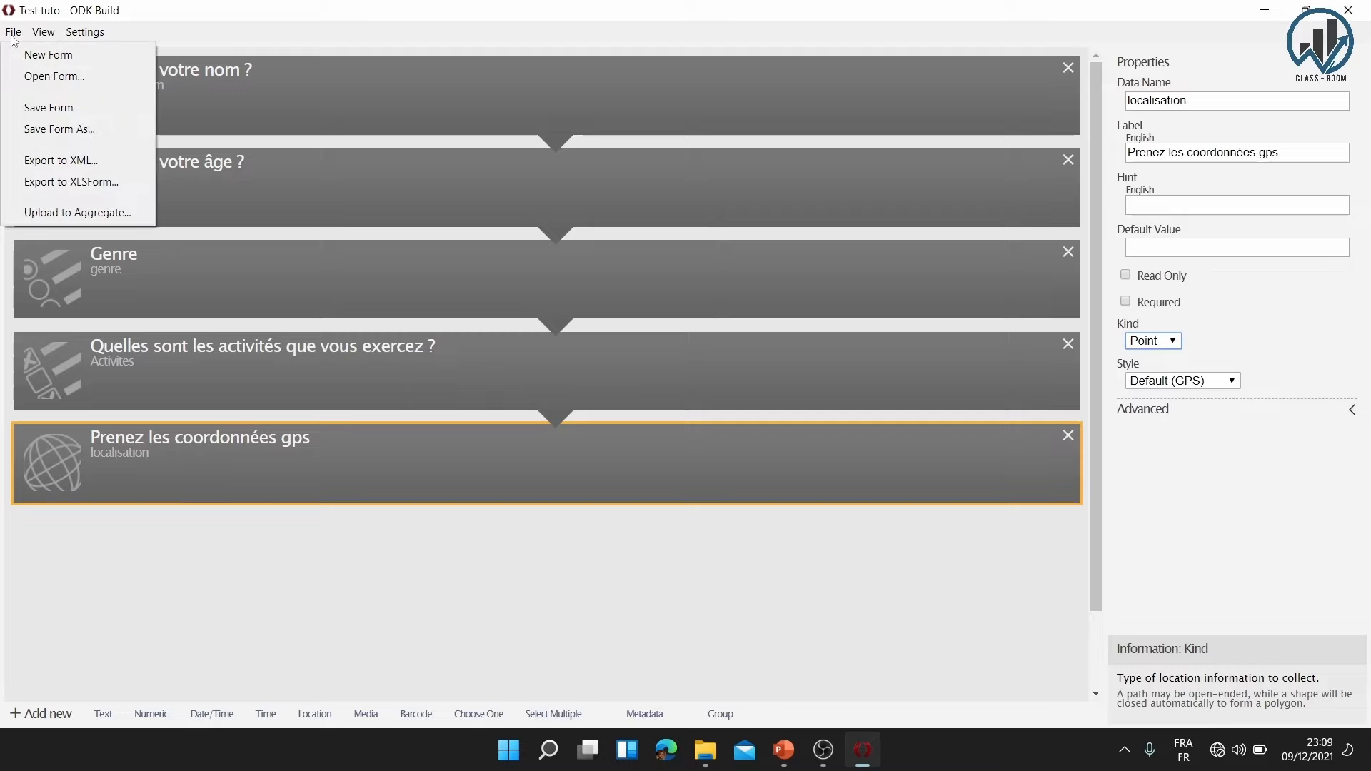
left_click(102, 185)
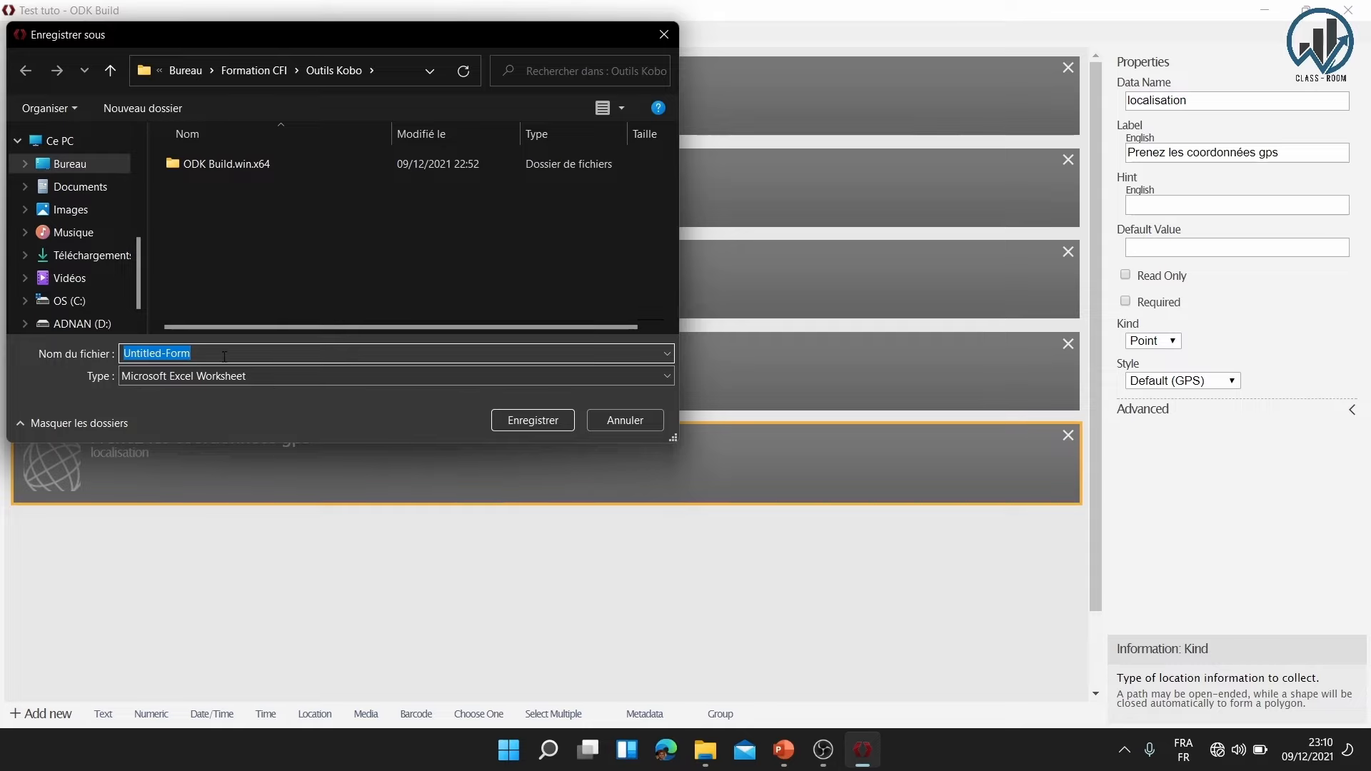
type("Test")
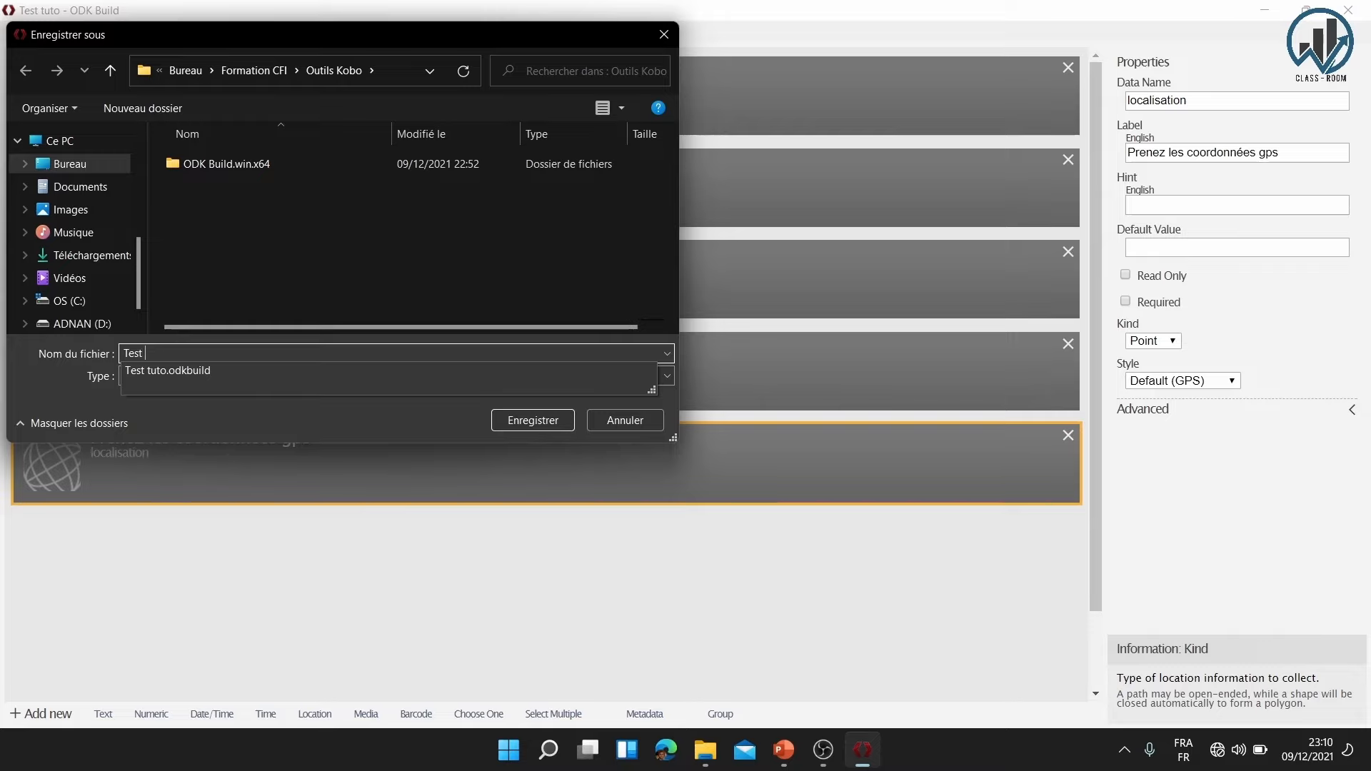
type(" tutos")
left_click(536, 426)
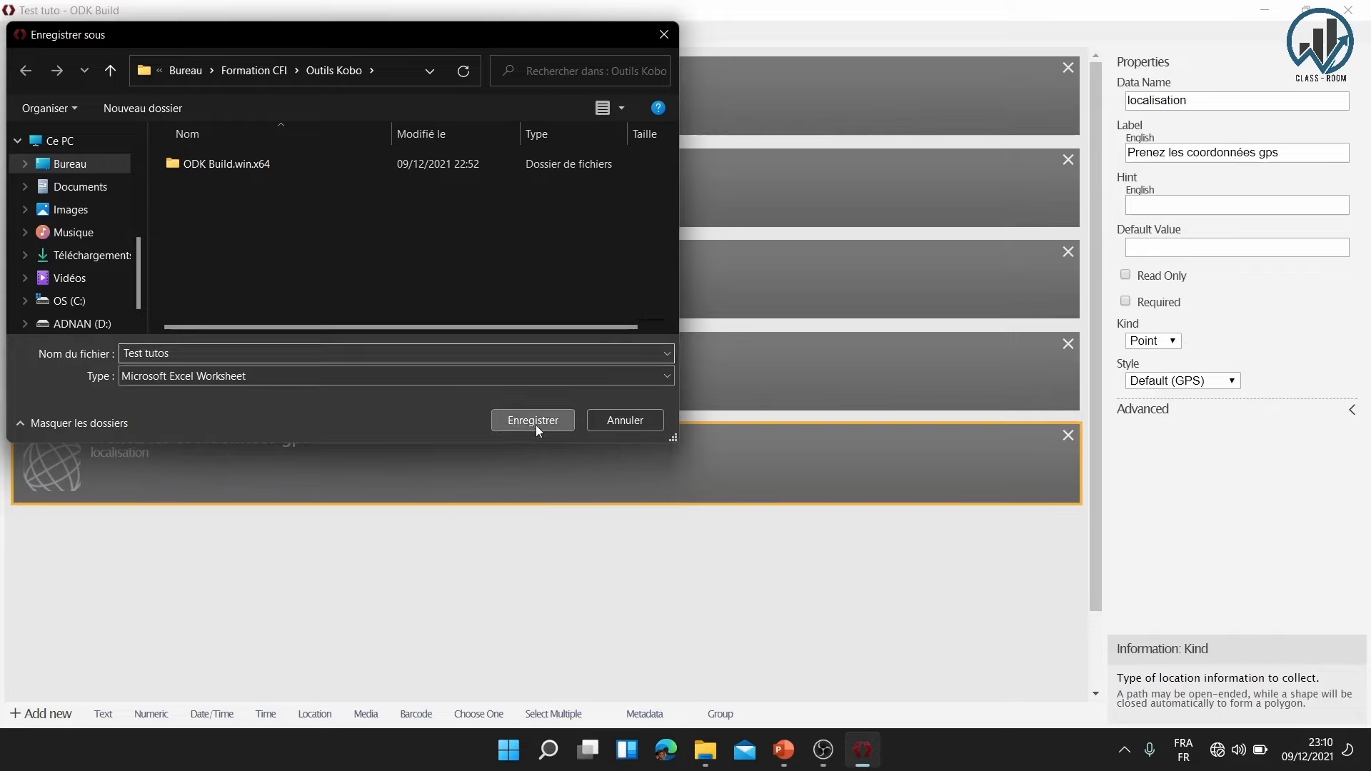
Switch to File Explorer and open the exported Test tutos workbook from the Outils Kobo folder in Excel
left_click(710, 756)
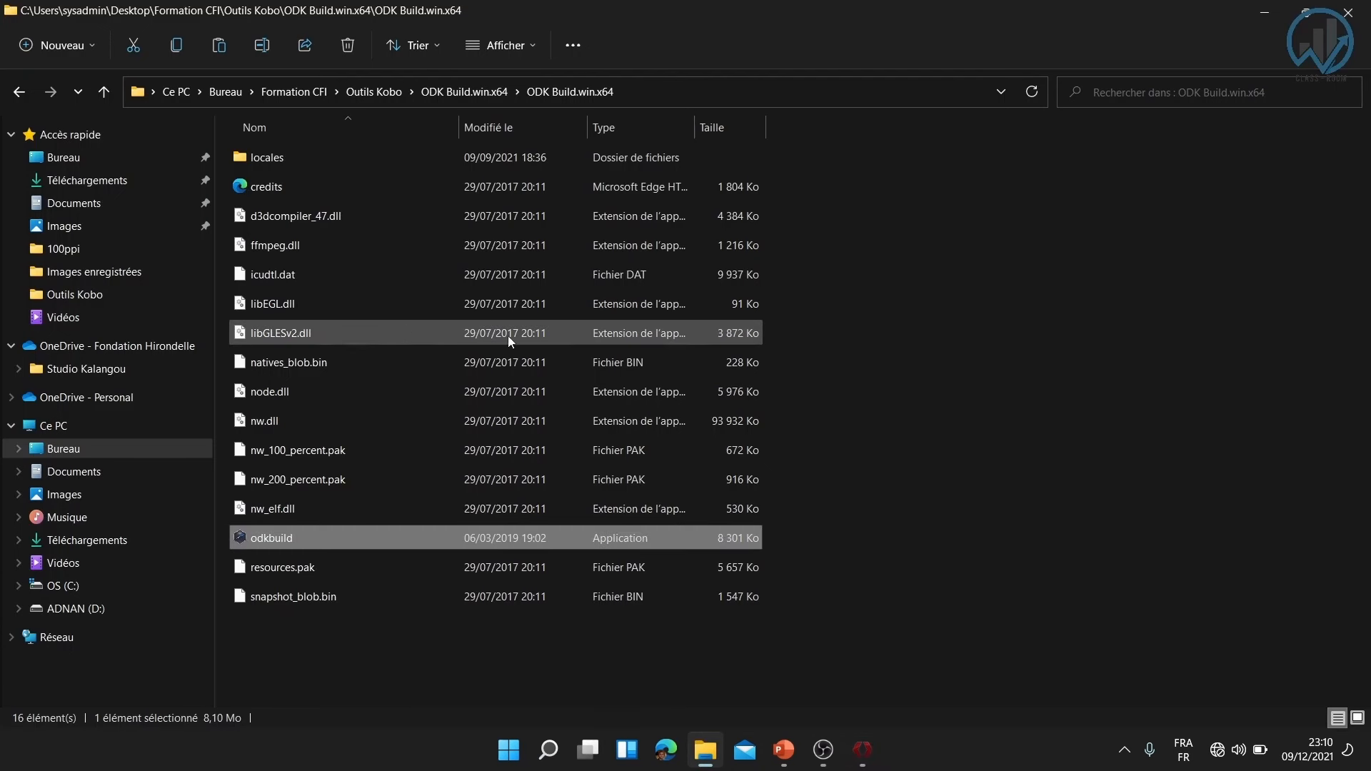
left_click(371, 96)
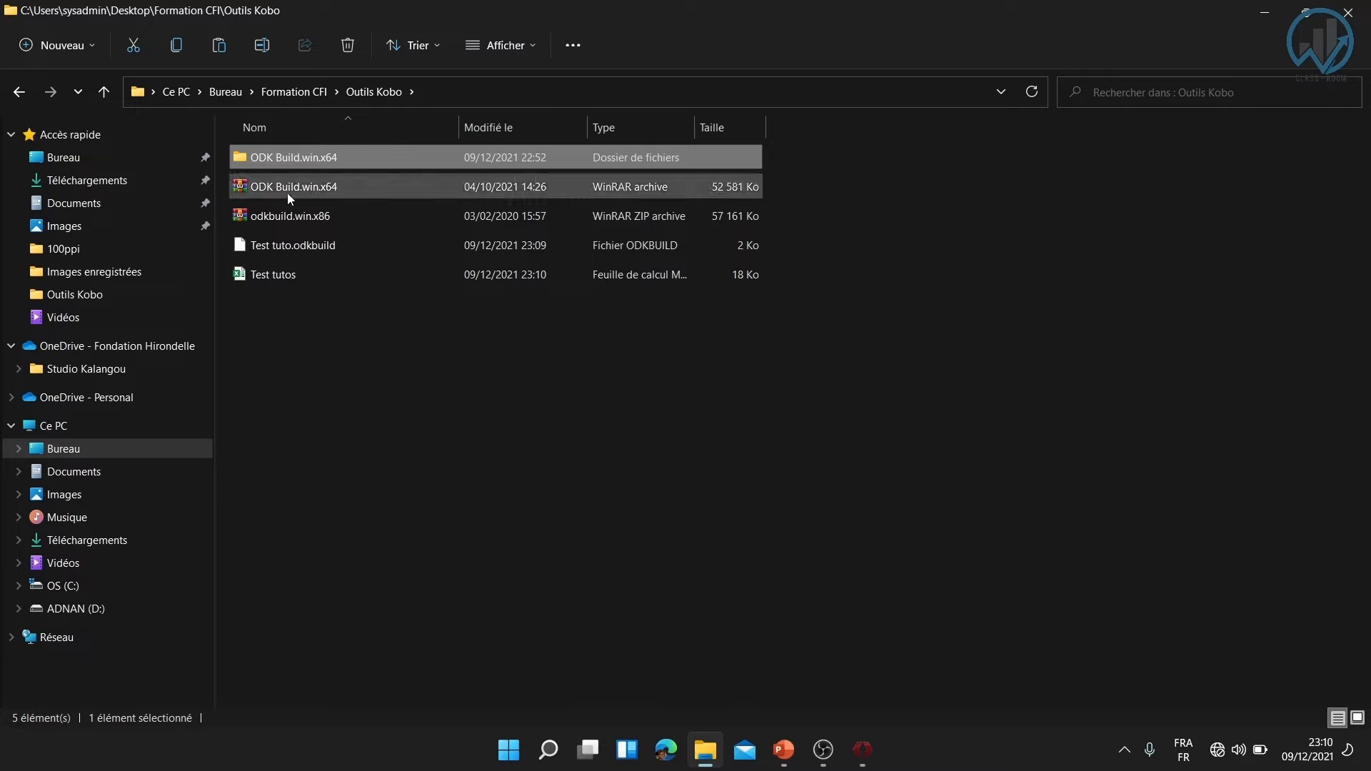
left_click(297, 277)
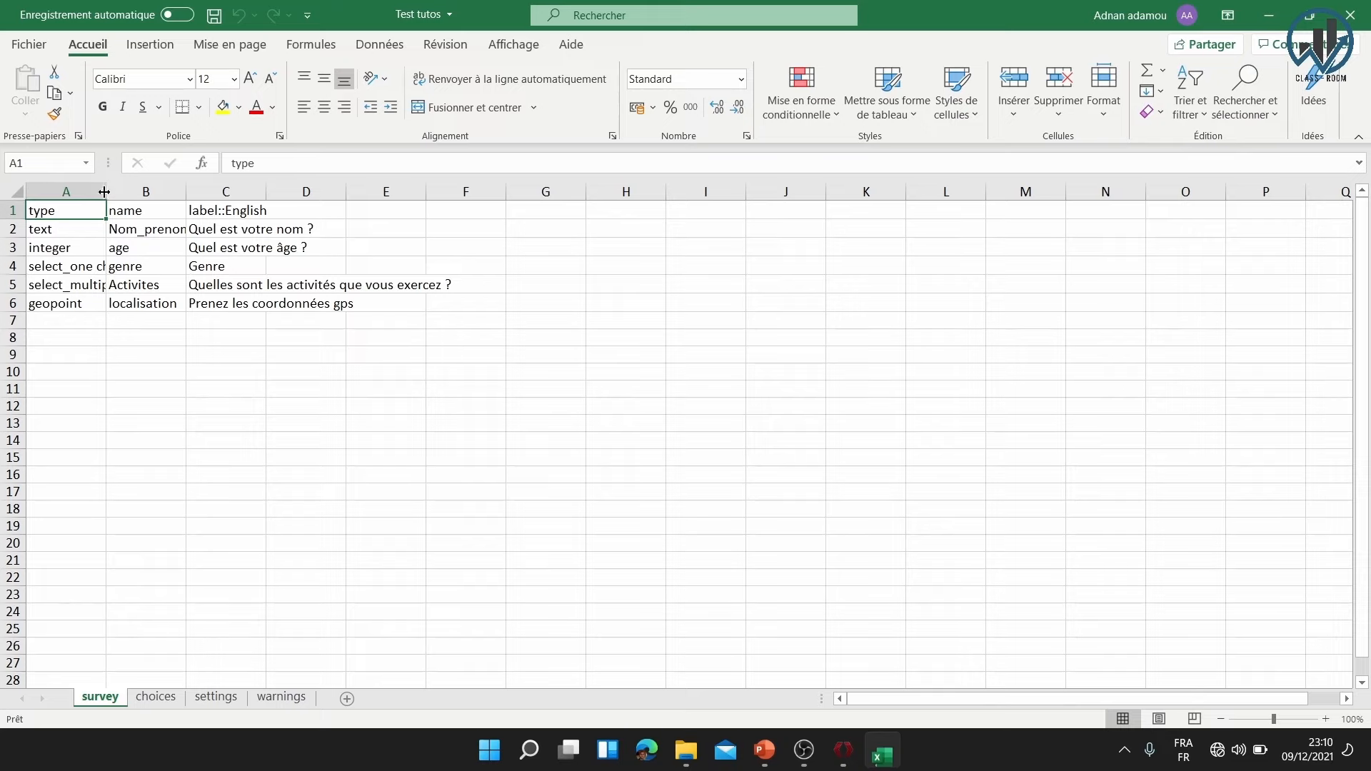
Widen columns A to C on the survey sheet and column A on the choices sheet so their entries are readable
left_click_drag(104, 192, 349, 206)
left_click_drag(429, 192, 524, 214)
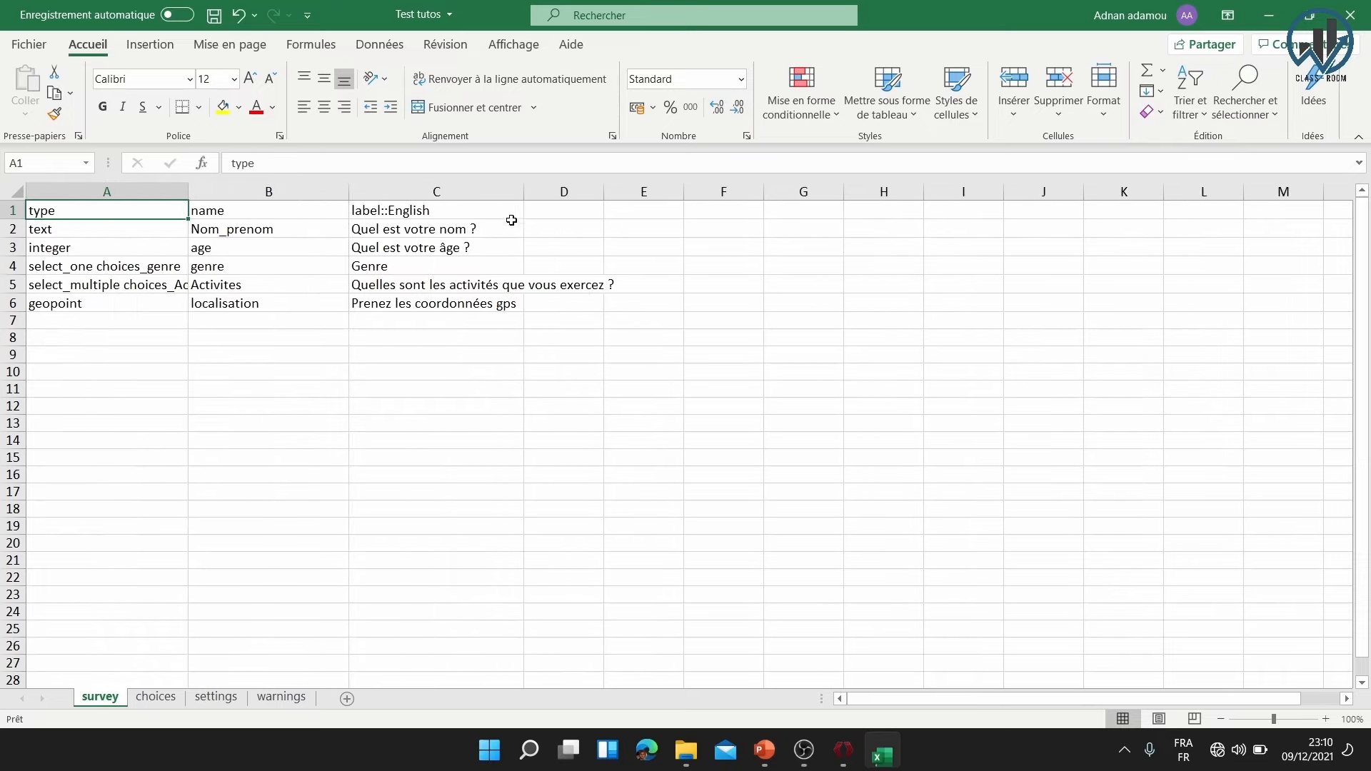
left_click(171, 702)
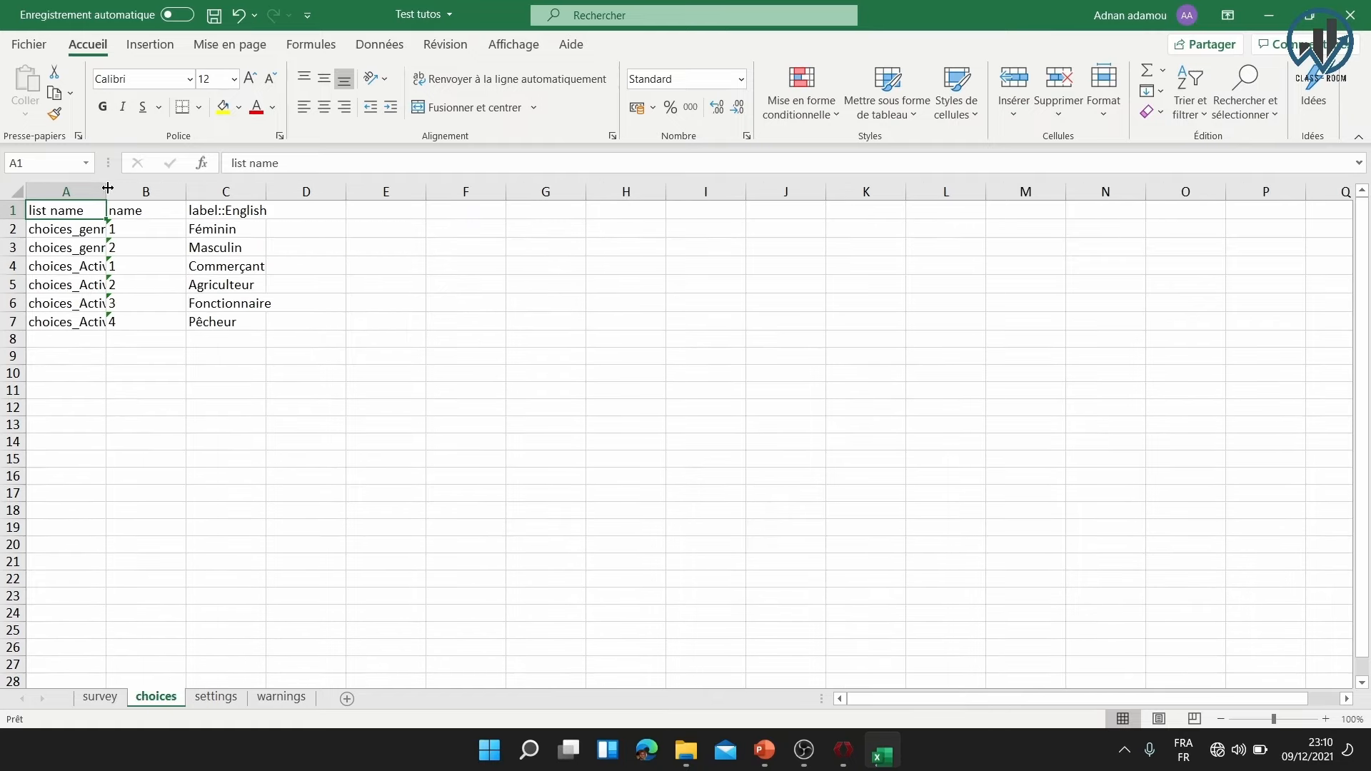
left_click_drag(108, 188, 188, 218)
Return to the survey sheet and select the Genre label in cell C4
left_click(113, 701)
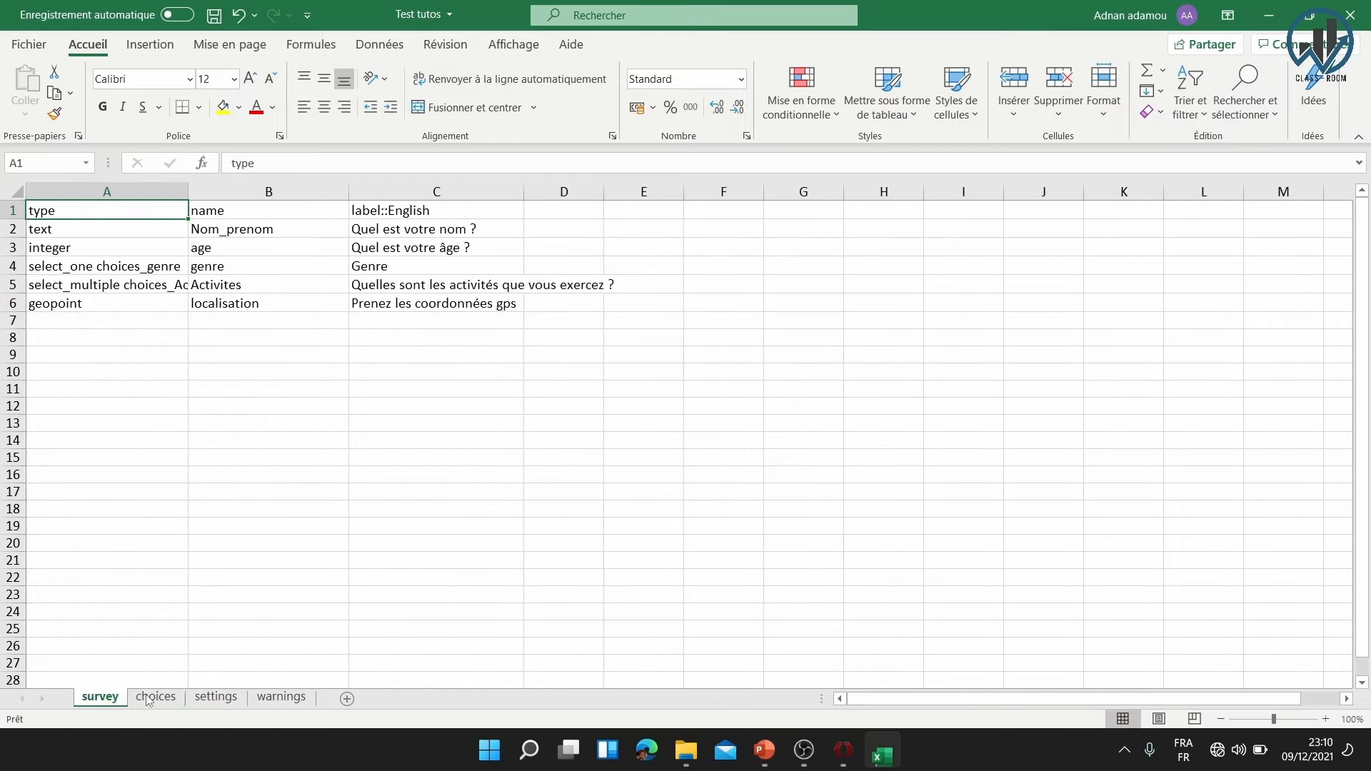
left_click(208, 427)
left_click(418, 272)
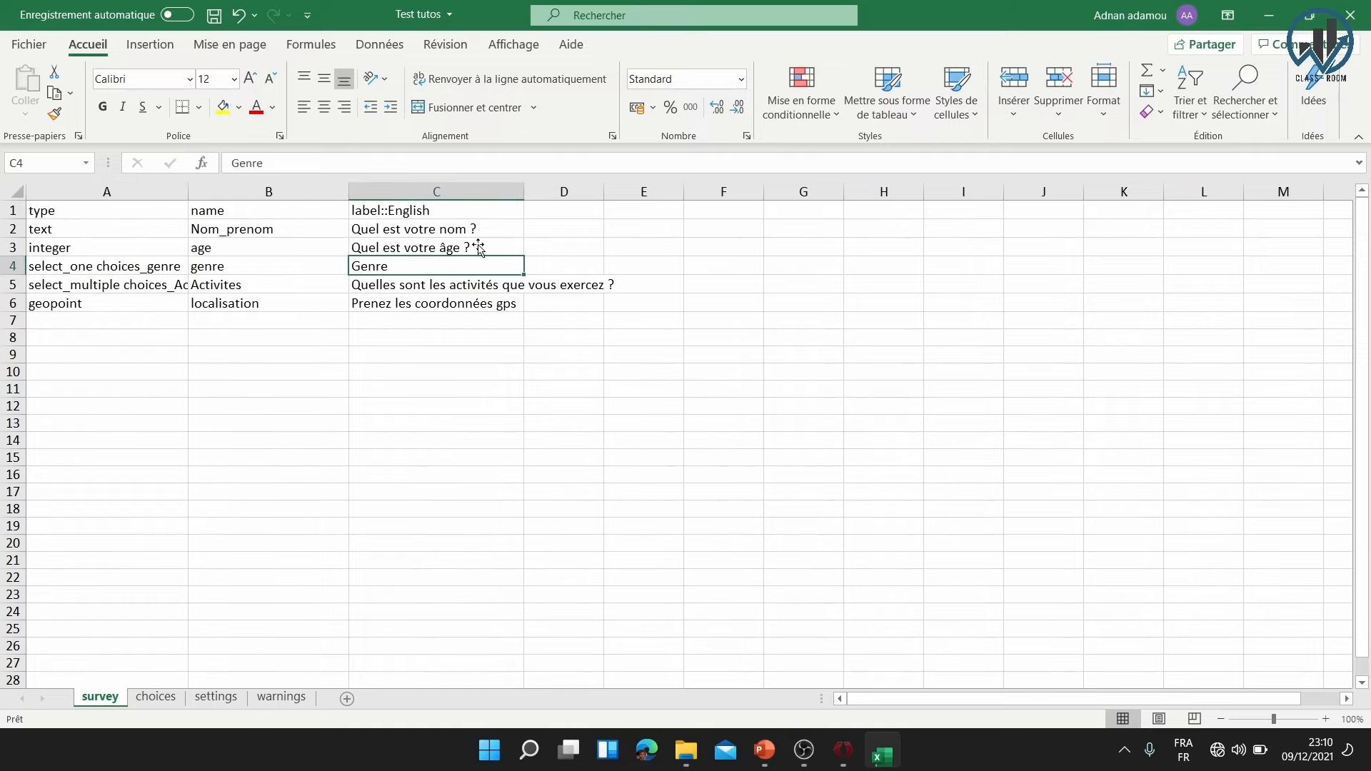